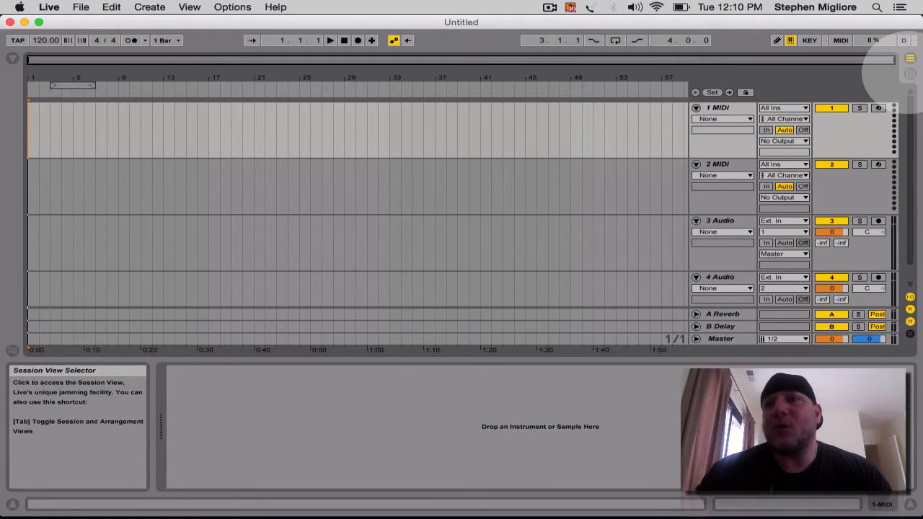
- Look at the Session View, return to the Arrangement View, and fold and unfold all tracks
click(910, 73)
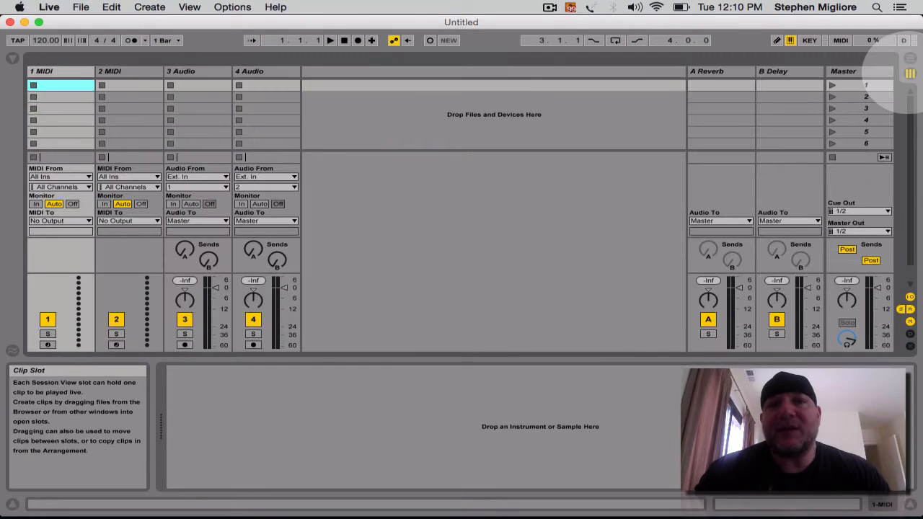
key(Tab)
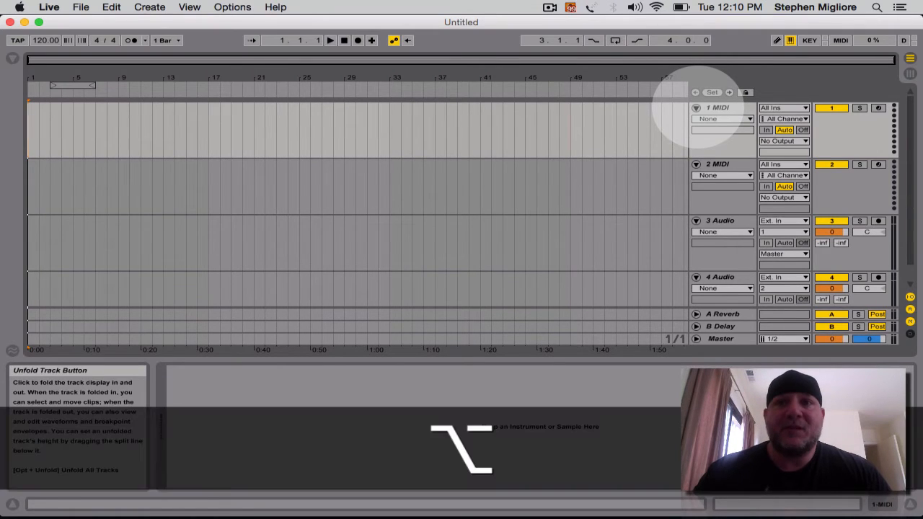
alt+click(695, 107)
alt+click(695, 108)
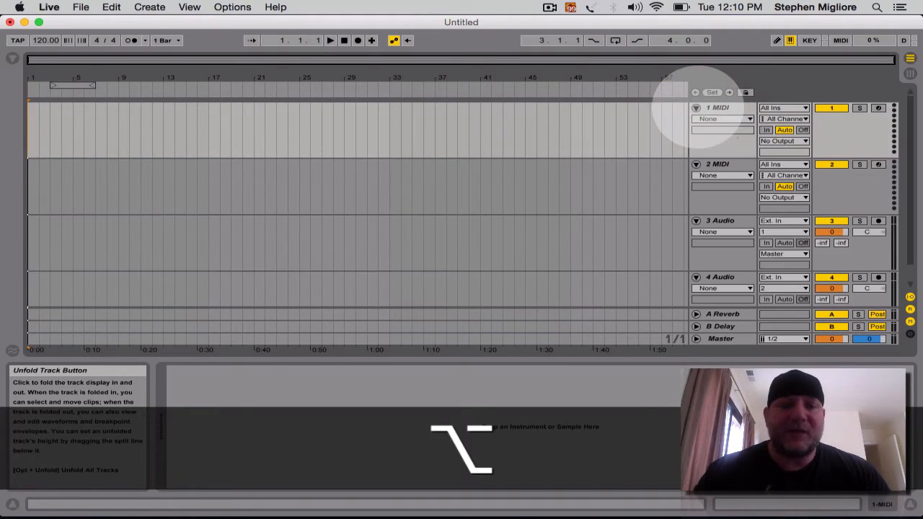
- Select the 3 Audio track and set up the workspace with the browser shown and the detail view hidden
scroll(721, 182, down, 1)
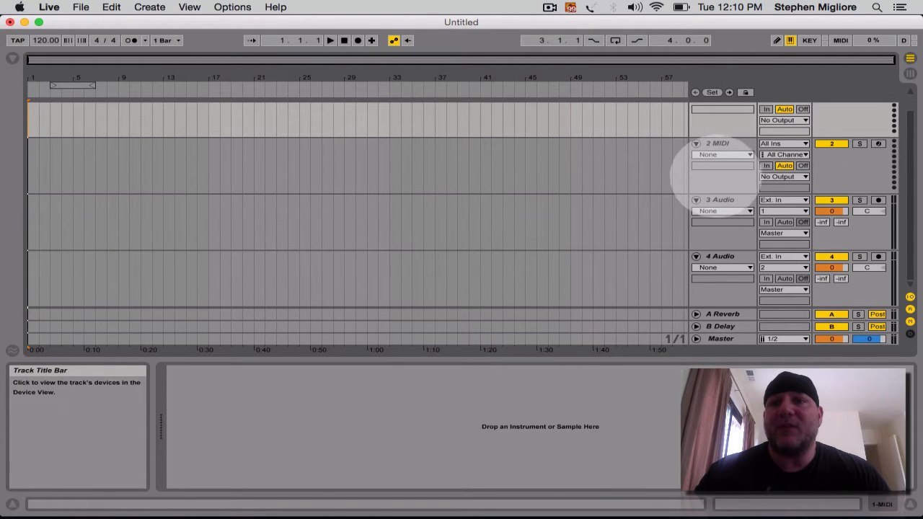
click(719, 201)
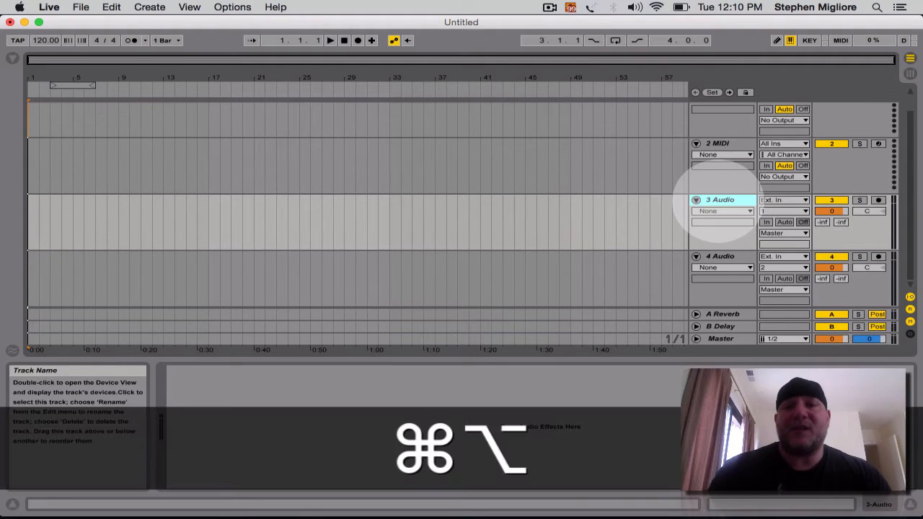
key(super+alt+b)
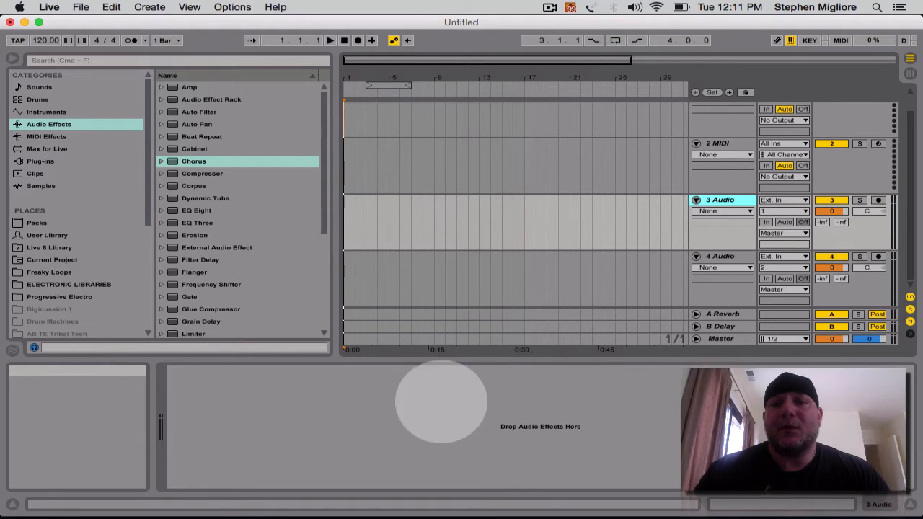
key(super+alt+l)
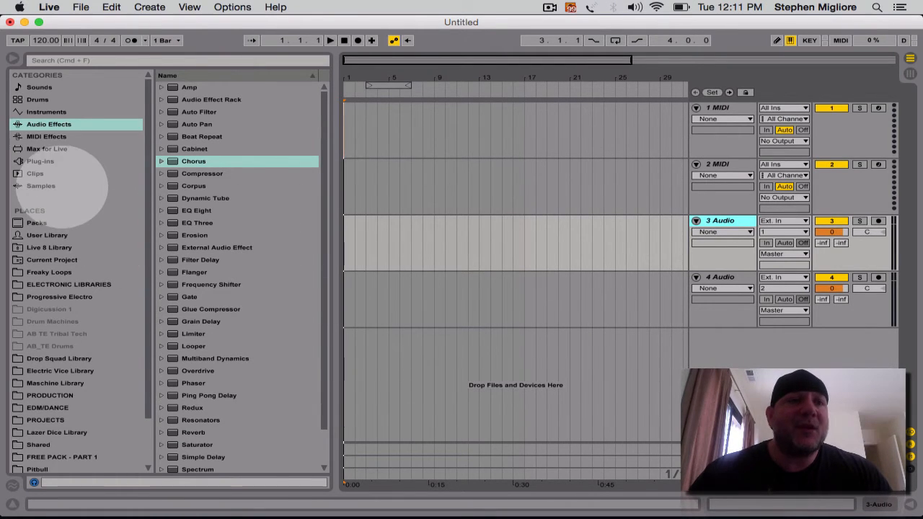
- Browse the sample folders under Places from Drop Squad Library to ELECTRONIC LIBRARIES, and select its Freaky Loops folder
scroll(51, 305, down, 3)
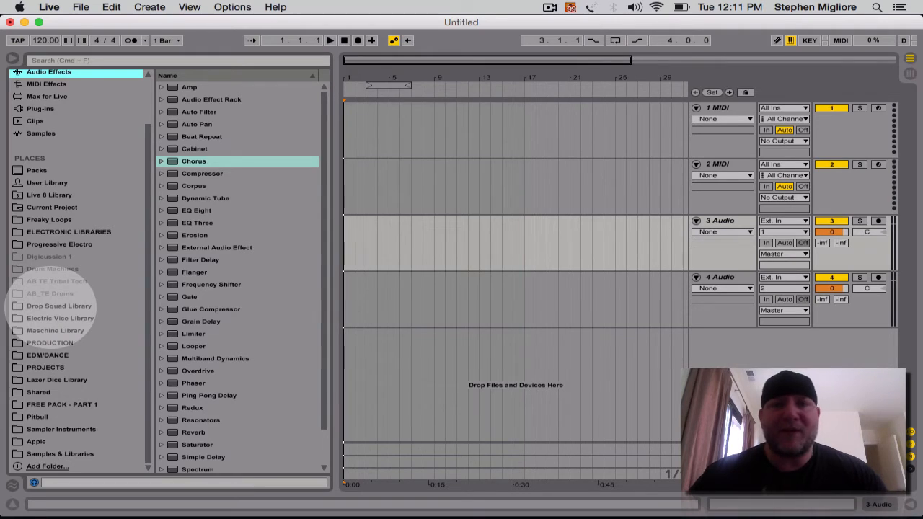
click(50, 306)
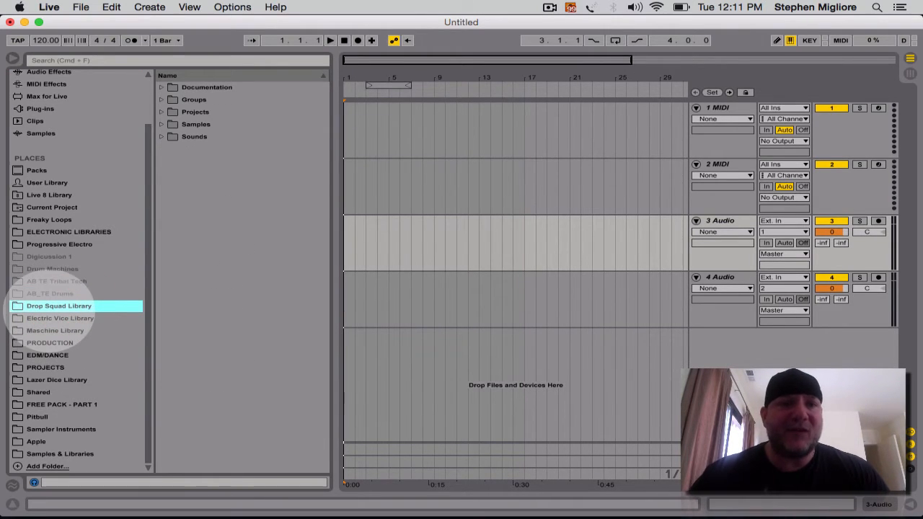
key(Down)
key(Down)
key(Down)
key(Down)
key(Down)
key(Up)
key(Up)
key(Up)
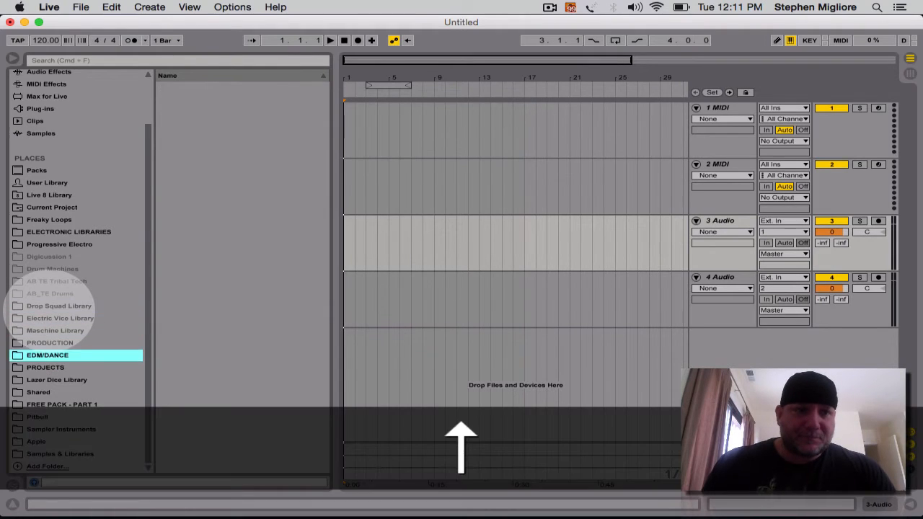
key(Up)
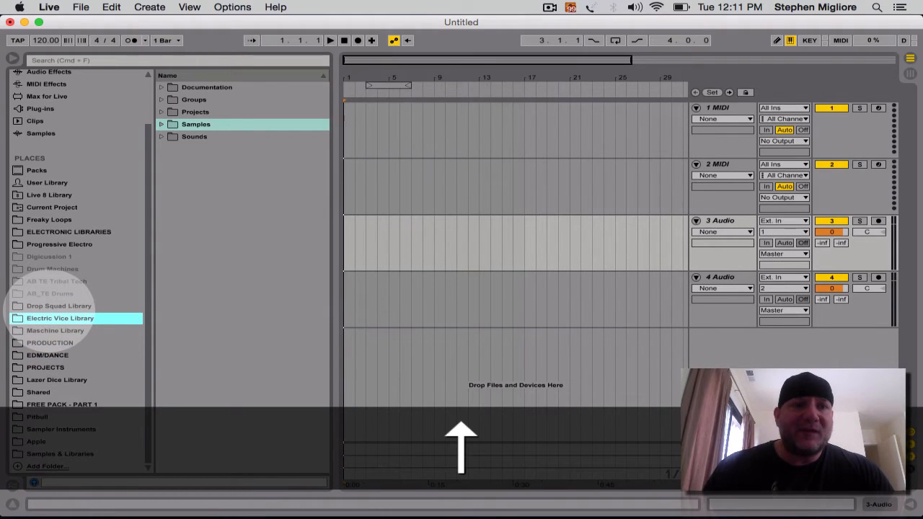
key(Up)
key(Up)
key(Up)
key(Up)
key(Up)
key(Up)
key(Up)
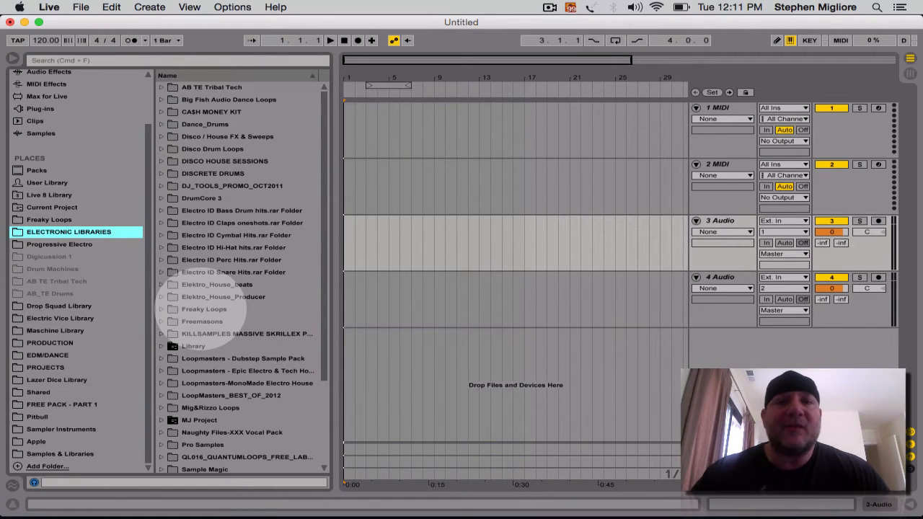
click(204, 309)
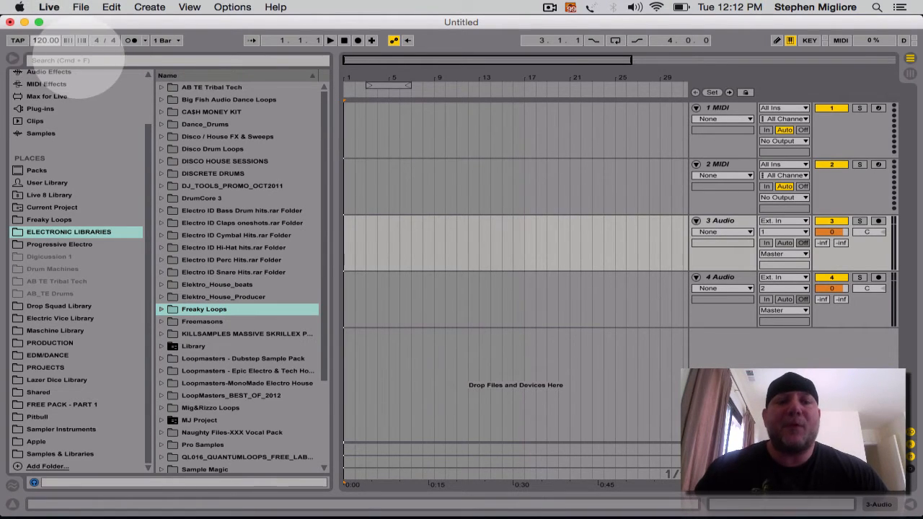
- Set the project tempo to 130 BPM
click(46, 40)
text(130)
key(Return)
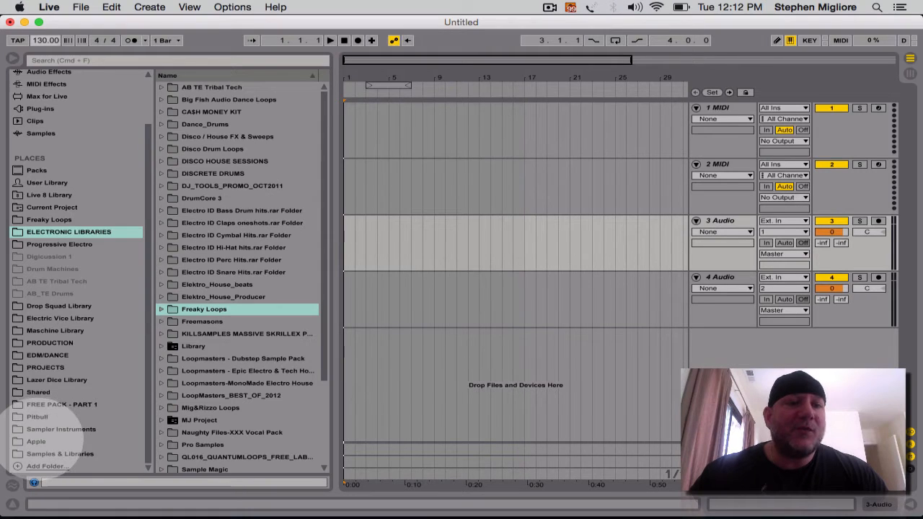
- Open the 04 Modern RnB folder in the Apple sample library and filter the samples by "beat"
click(40, 441)
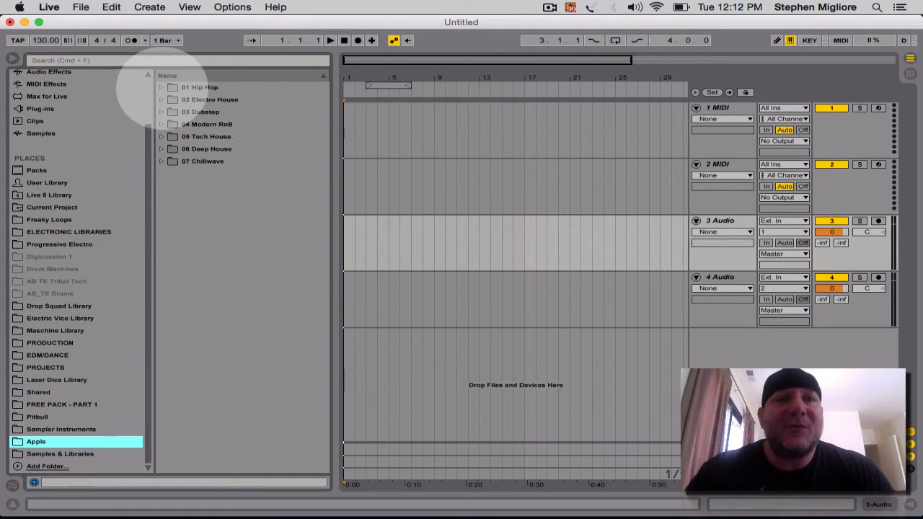
click(193, 122)
click(193, 123)
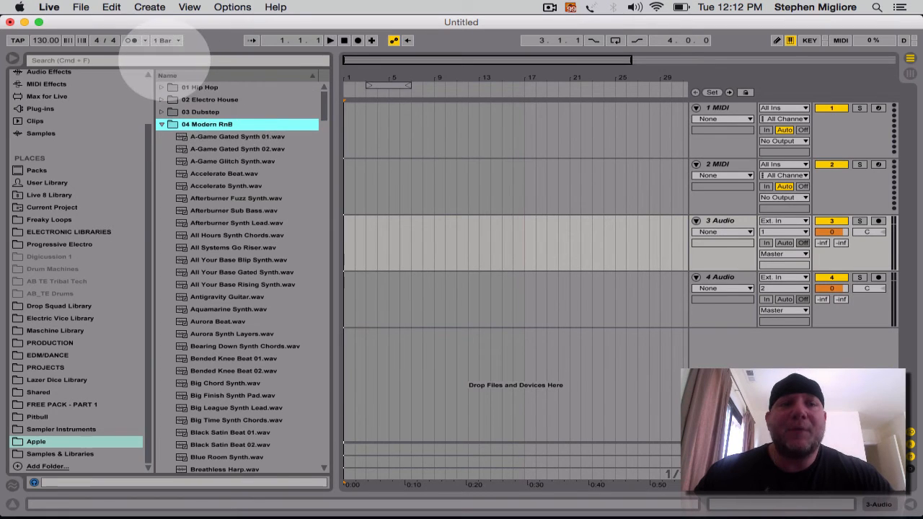
click(149, 60)
text(be)
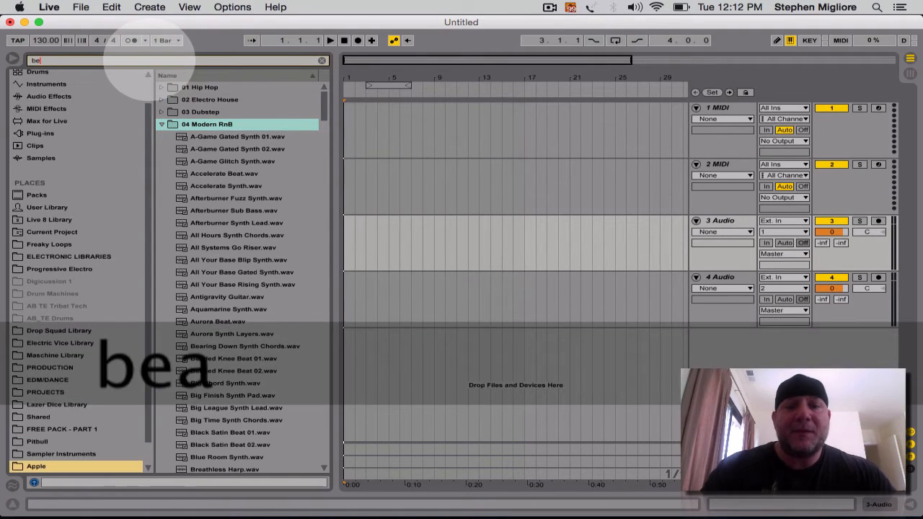
text(at)
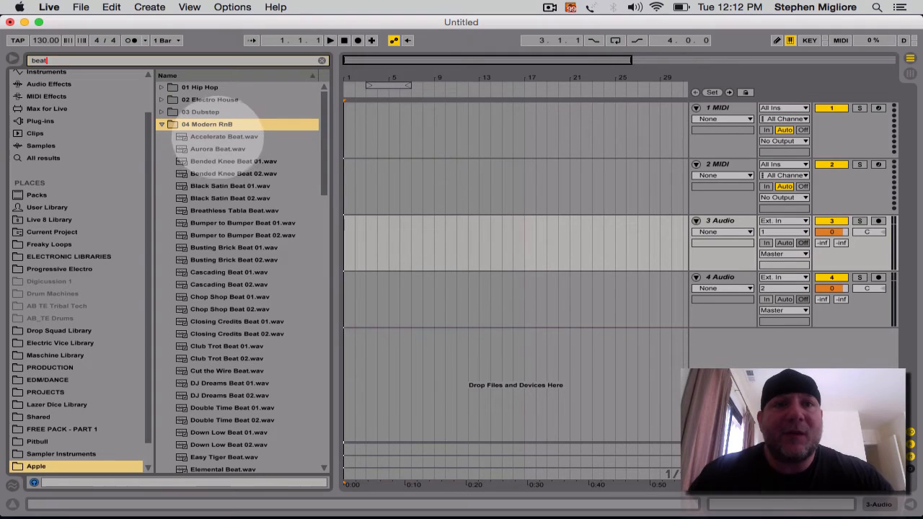
- Preview the beat samples from Accelerate Beat.wav through Busting Brick Beat 01.wav, raising the system volume
click(217, 134)
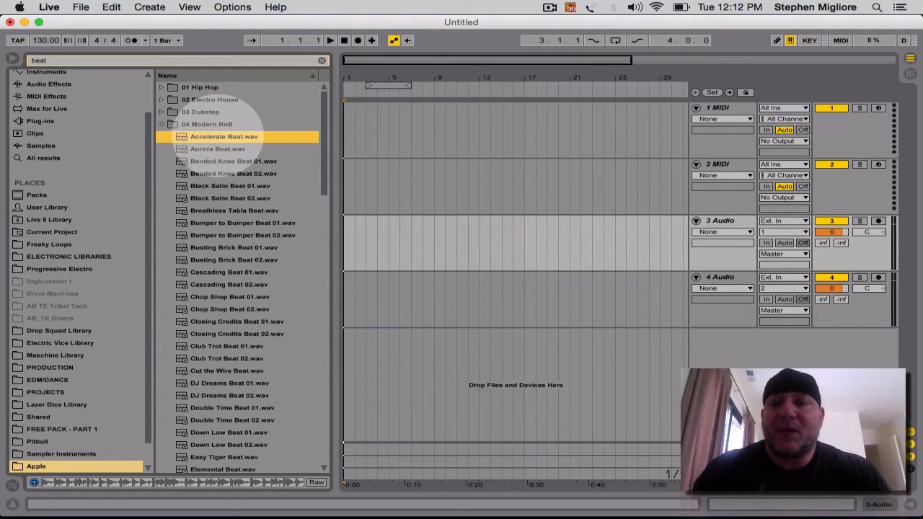
key(XF86AudioRaiseVolume)
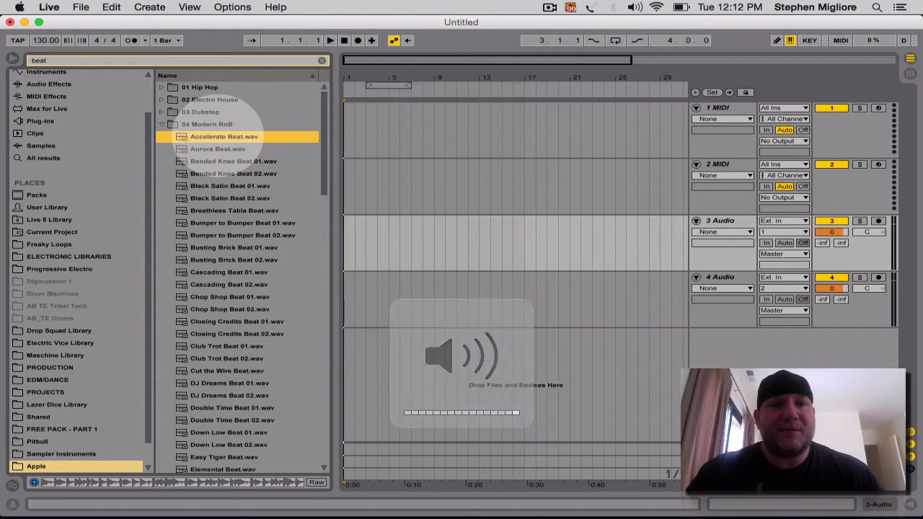
key(XF86AudioRaiseVolume)
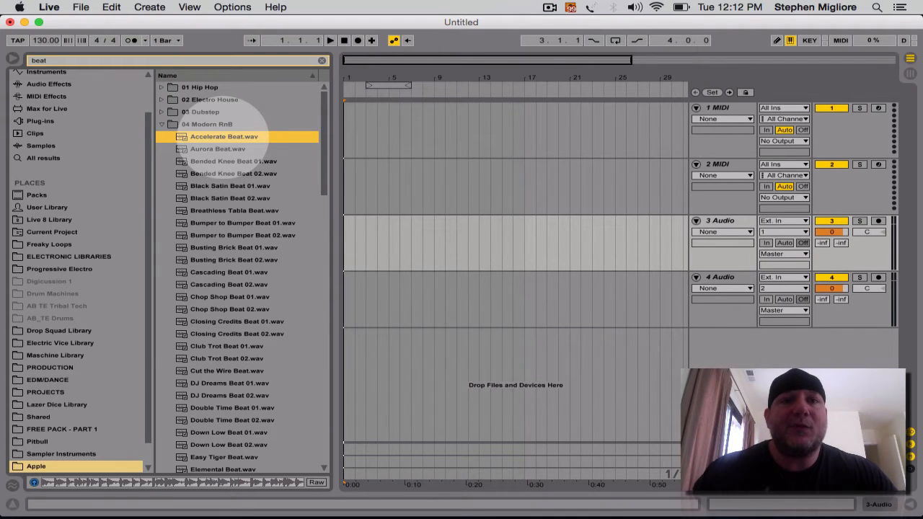
click(224, 137)
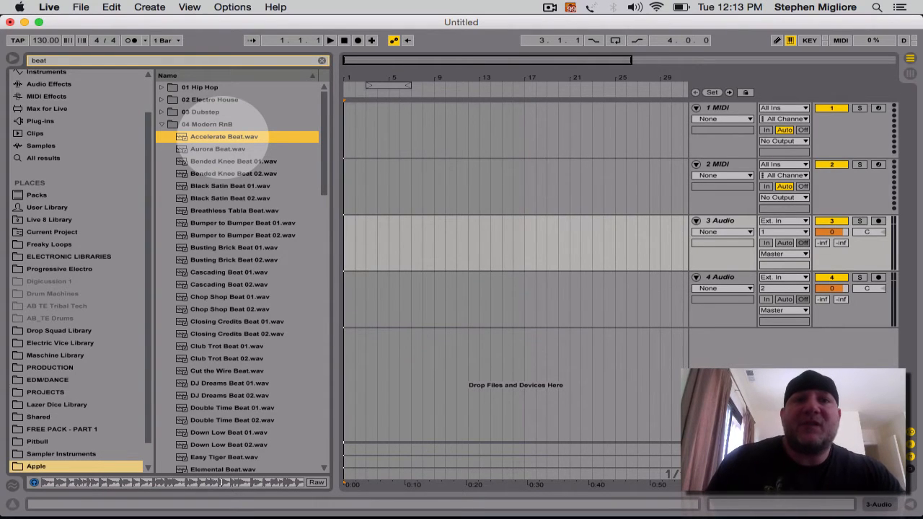
key(Down)
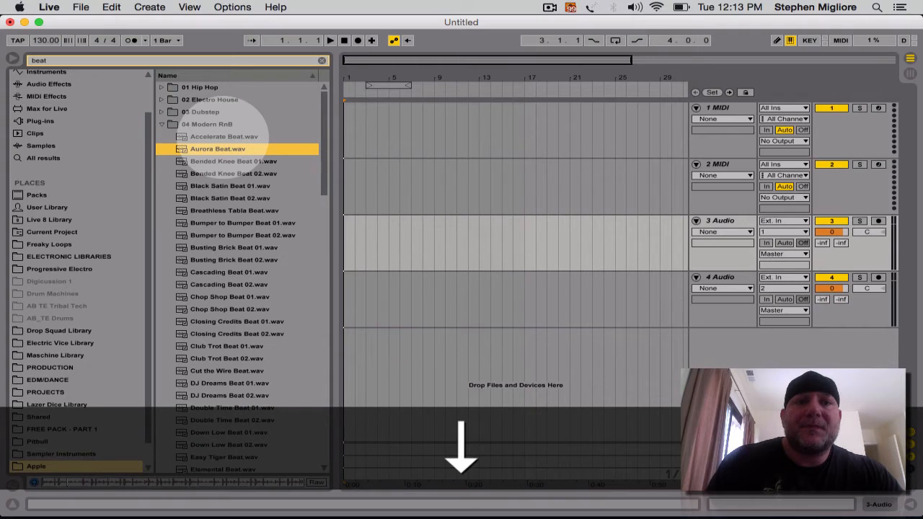
key(Down)
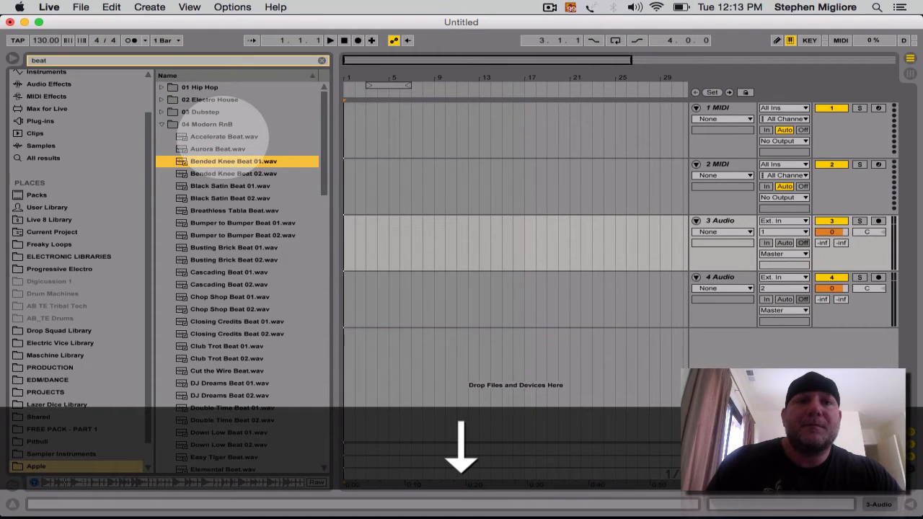
key(Down)
key(Down)
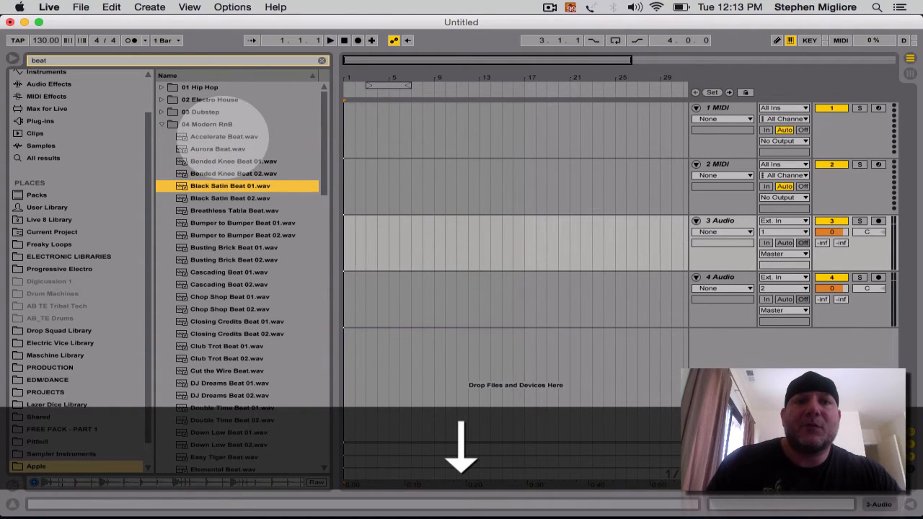
key(Down)
key(Down)
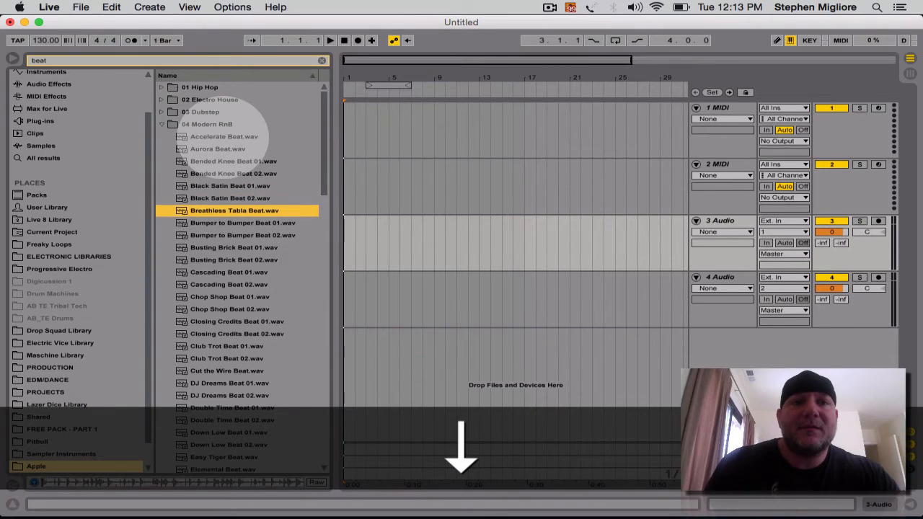
key(Down)
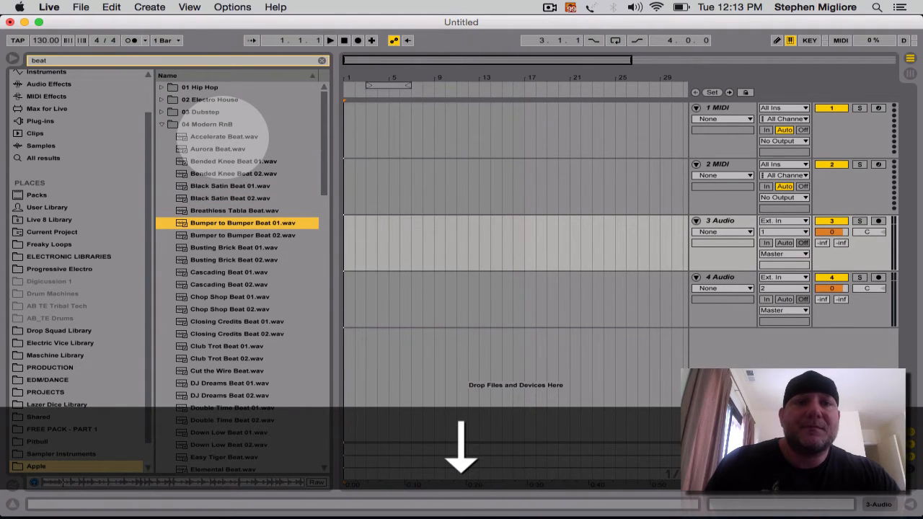
key(Down)
key(Down)
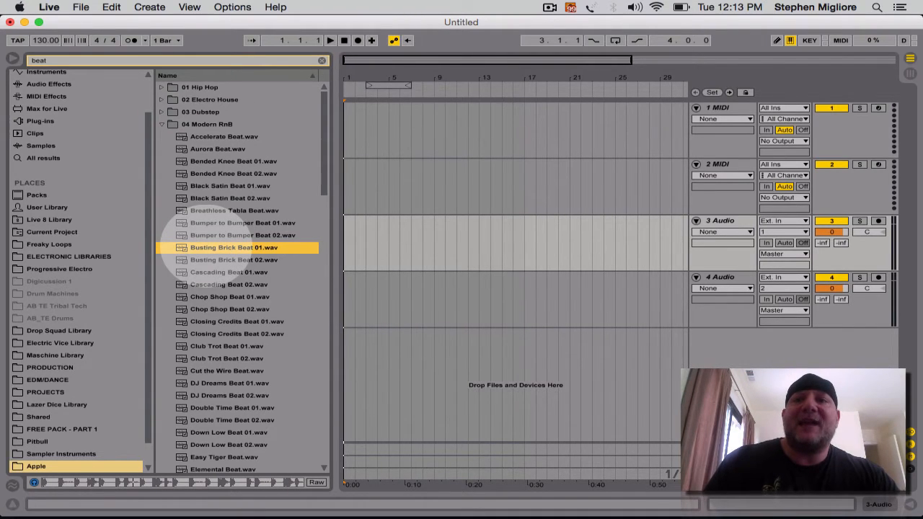
- Place Busting Brick Beat 01.wav on the 3 Audio track, starting at bar 1
drag(197, 247, 347, 237)
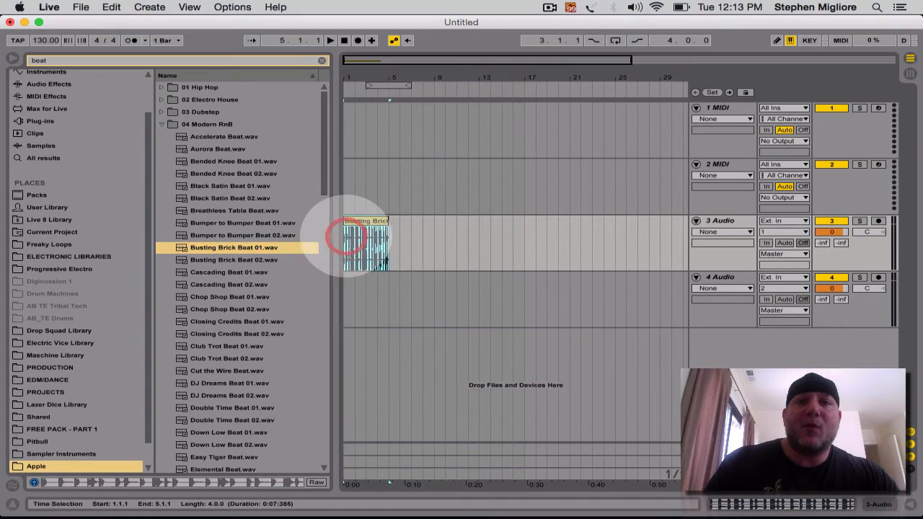
drag(384, 71, 402, 196)
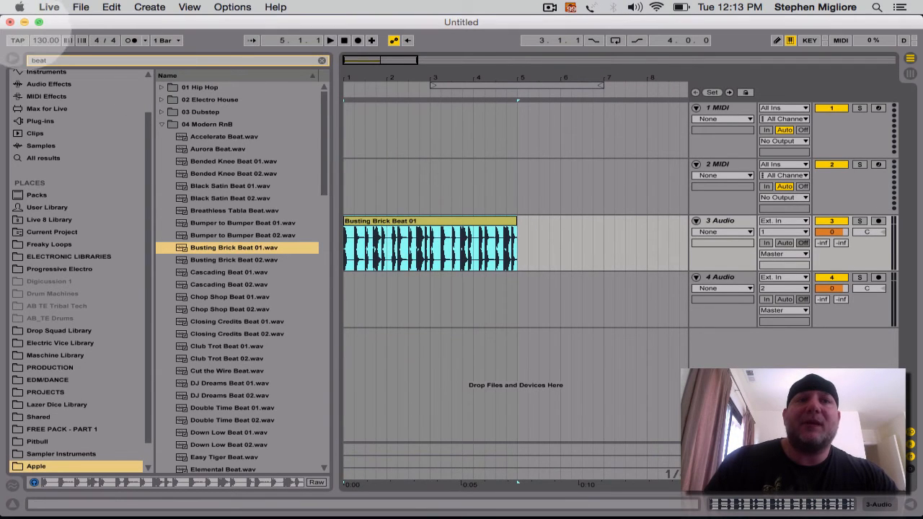
- Examine the Busting Brick Beat 01 clip in the Sample Editor, play it briefly, and hide the detail view again
click(406, 220)
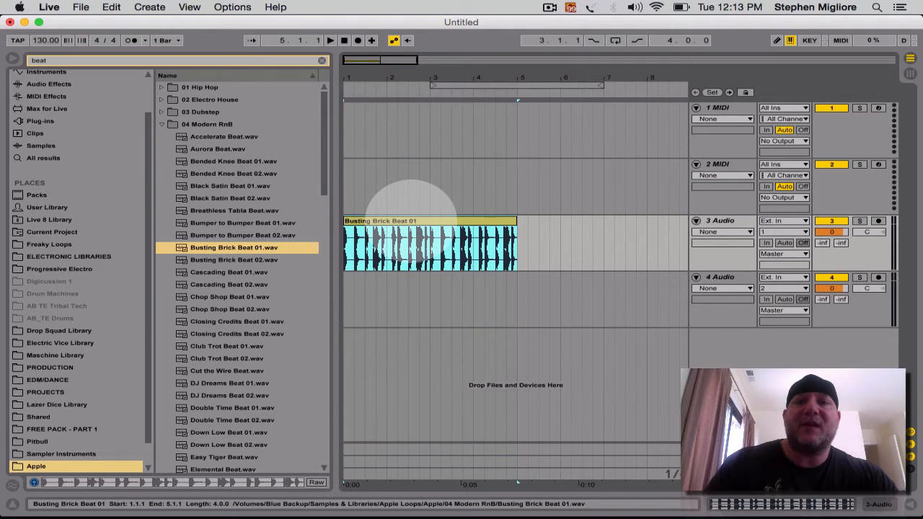
double_click(408, 222)
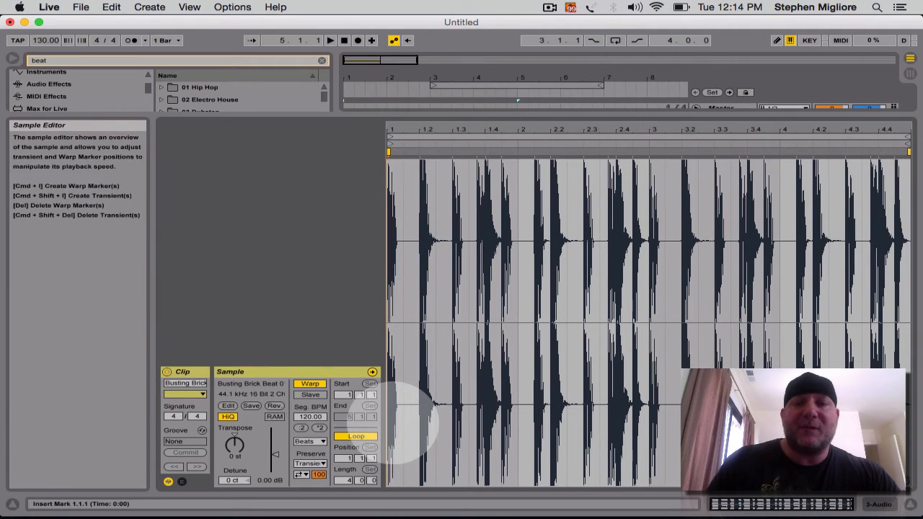
key(space)
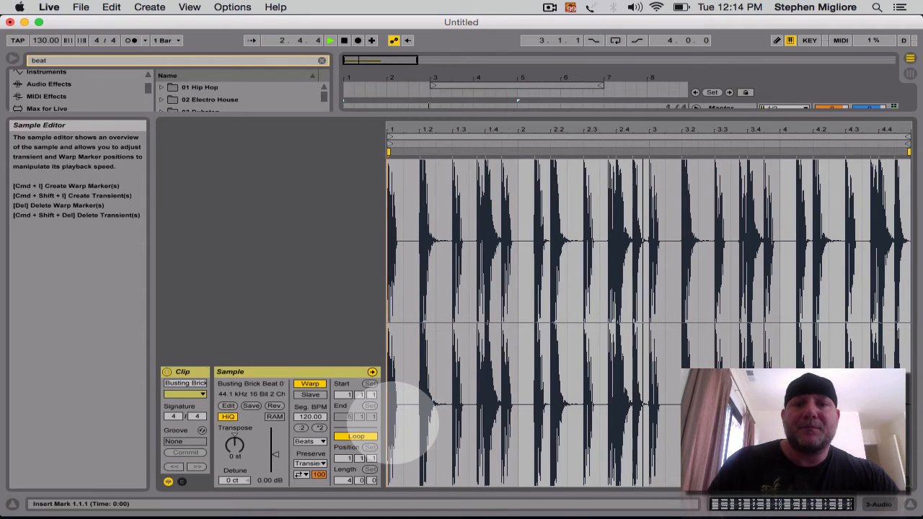
key(space)
key(ctrl+alt+l)
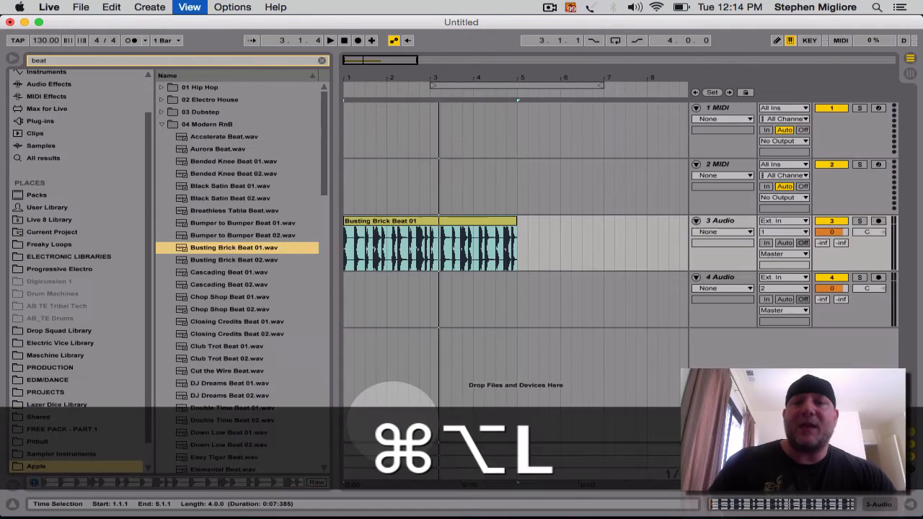
drag(470, 78, 587, 78)
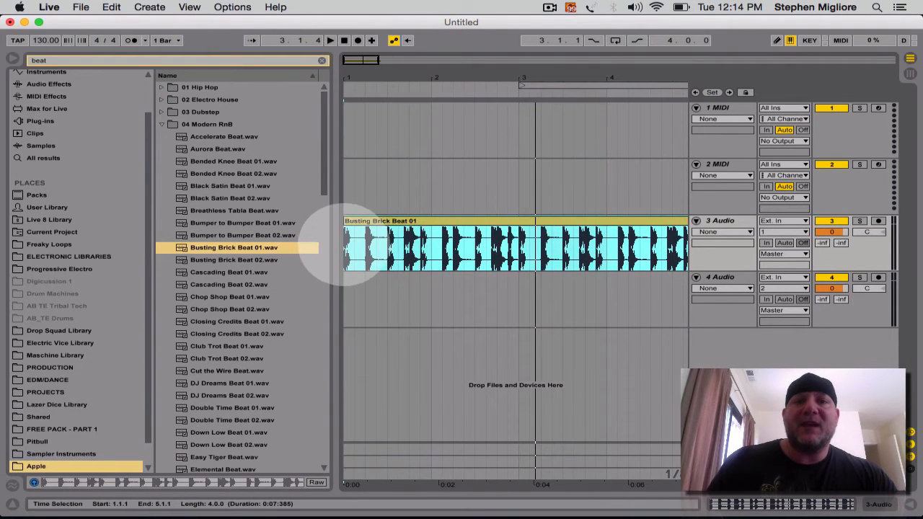
- Play the opening beats of the Busting Brick Beat 01 clip from bar 1 and stop playback
click(343, 245)
key(space)
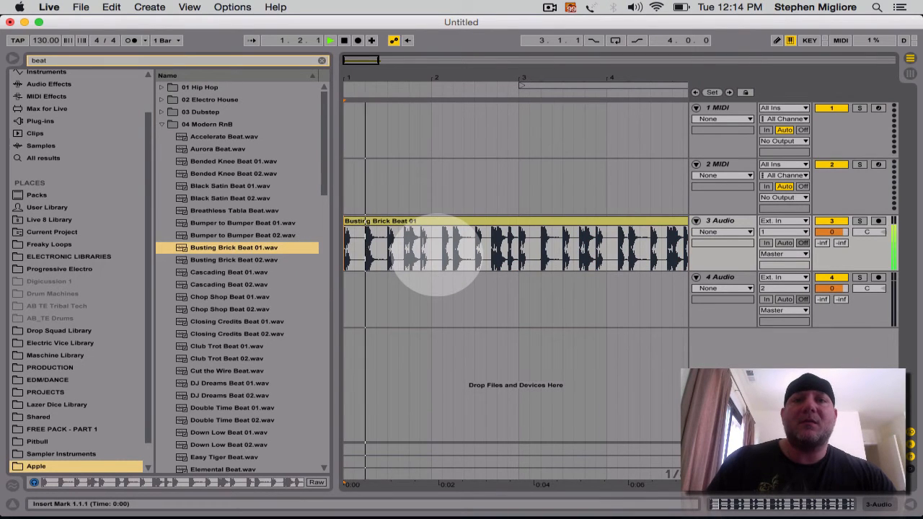
key(space)
- Split the Busting Brick Beat 01 clip at 1.3.1 and cut out everything after the split
click(387, 253)
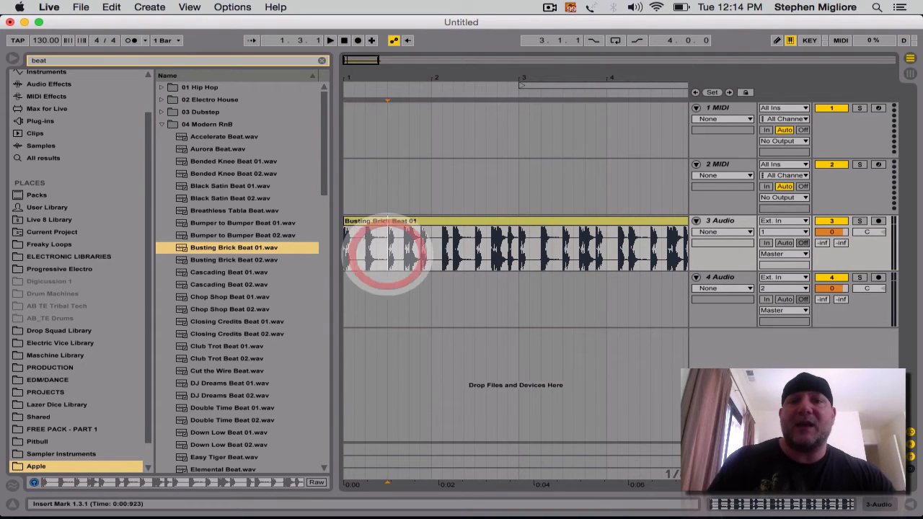
click(409, 247)
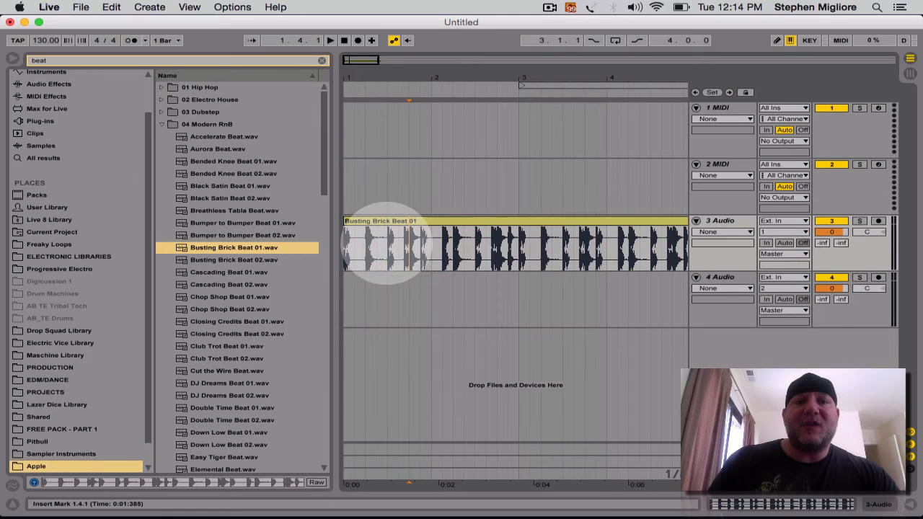
click(387, 245)
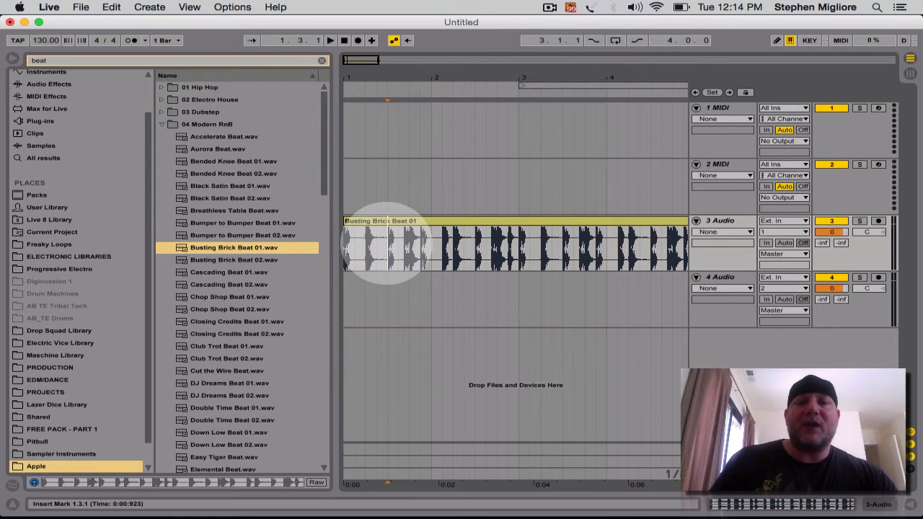
key(super+e)
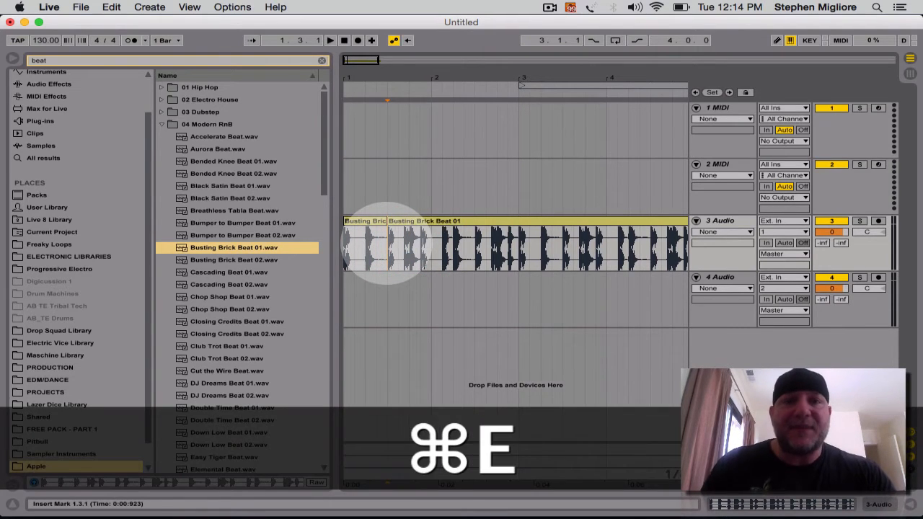
click(422, 222)
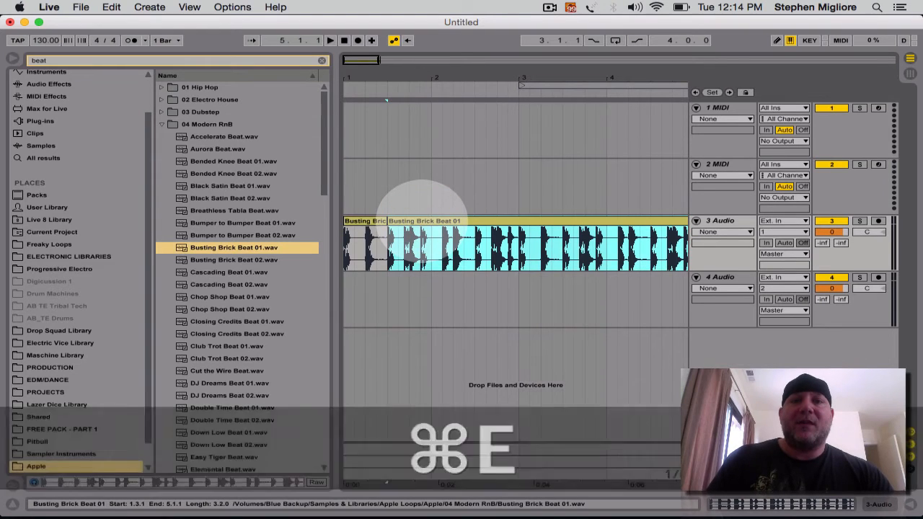
key(super+x)
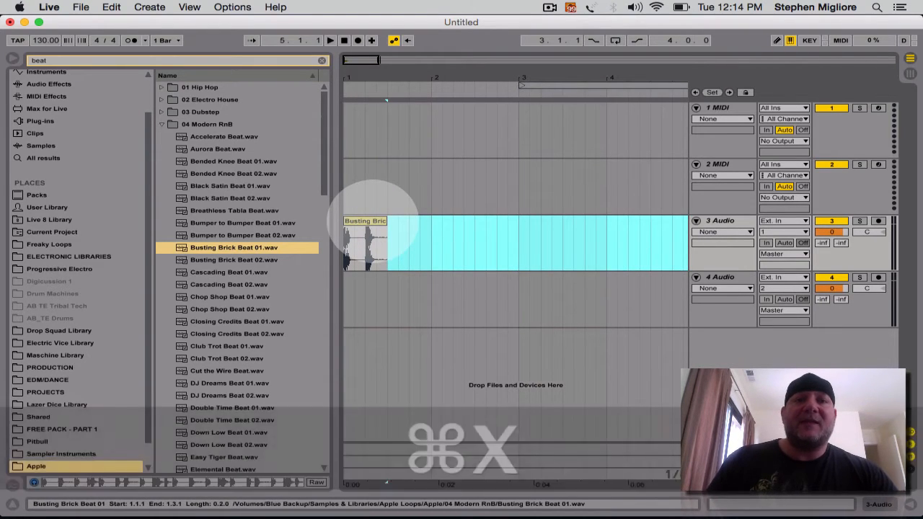
- Duplicate the remaining half-bar clip repeatedly along the 3 Audio track until the copies reach bar 15
click(373, 221)
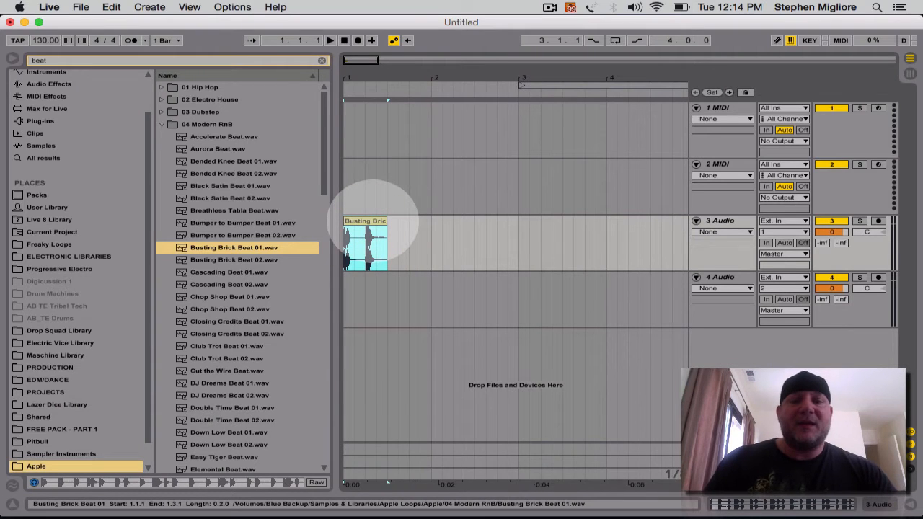
key(super+d)
key(super+d)
key(super+d)
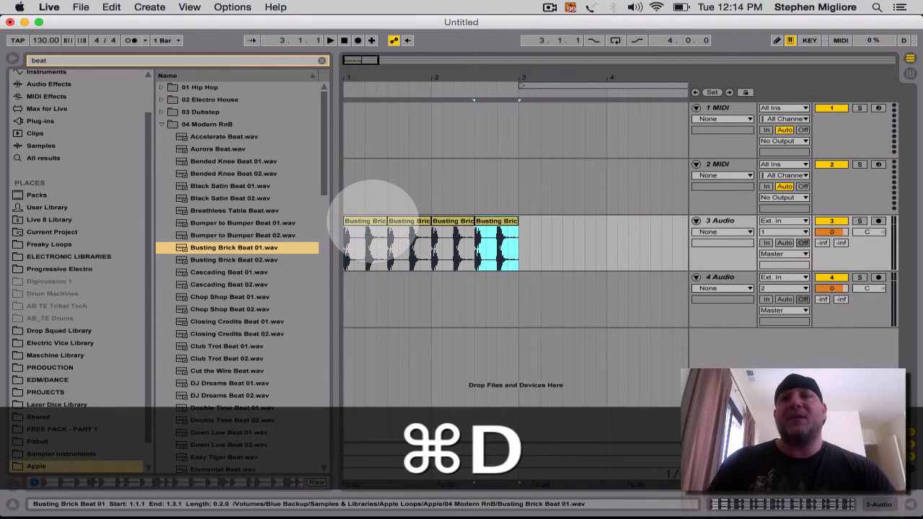
key(super+d)
key(super+d)
key(super+d)
key(super+d)
key(super+d)
key(super+d)
key(super+d)
key(super+d)
key(super+d)
key(super+d)
key(super+d)
key(super+d)
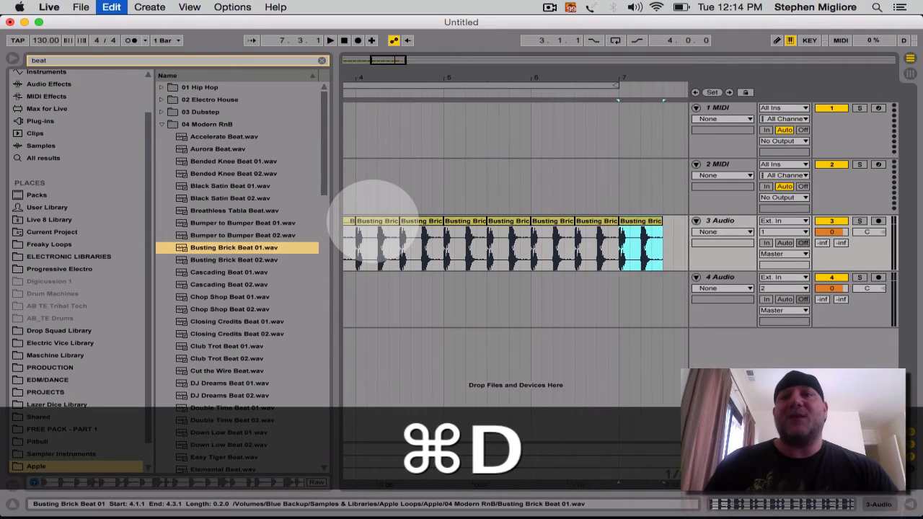
key(super+d)
key(super+d)
key(super+d)
key(super+d)
key(super+d)
key(super+d)
key(super+d)
key(super+d)
key(super+d)
key(super+d)
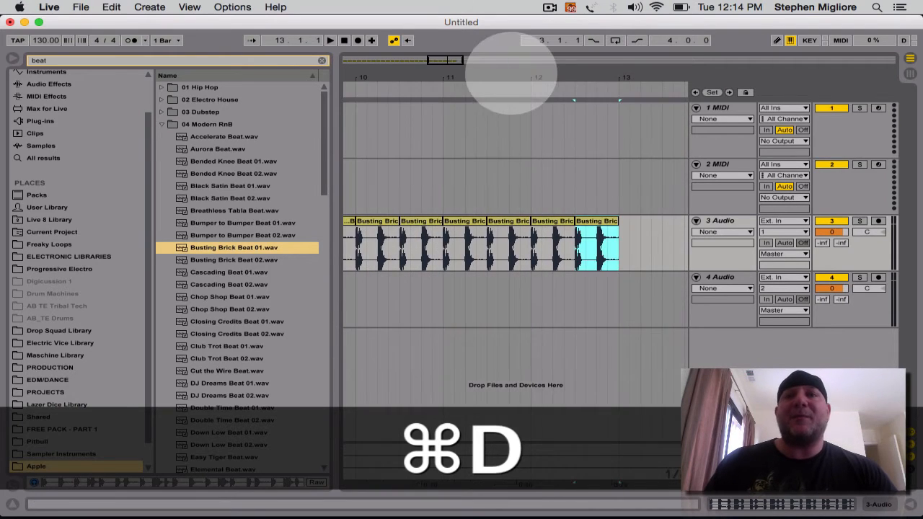
key(super+d)
drag(516, 77, 505, 33)
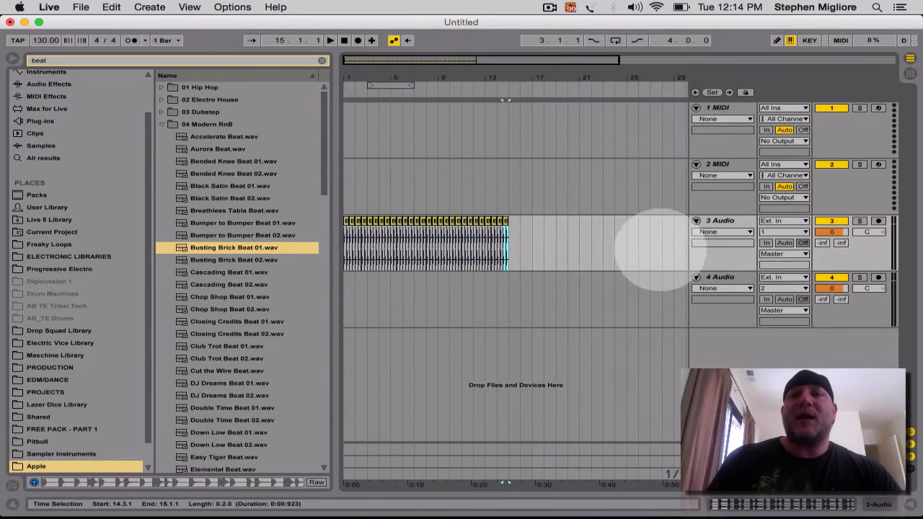
- Play the repeated loop on the 3 Audio track from the start of the arrangement and stop it around bar 9
click(719, 221)
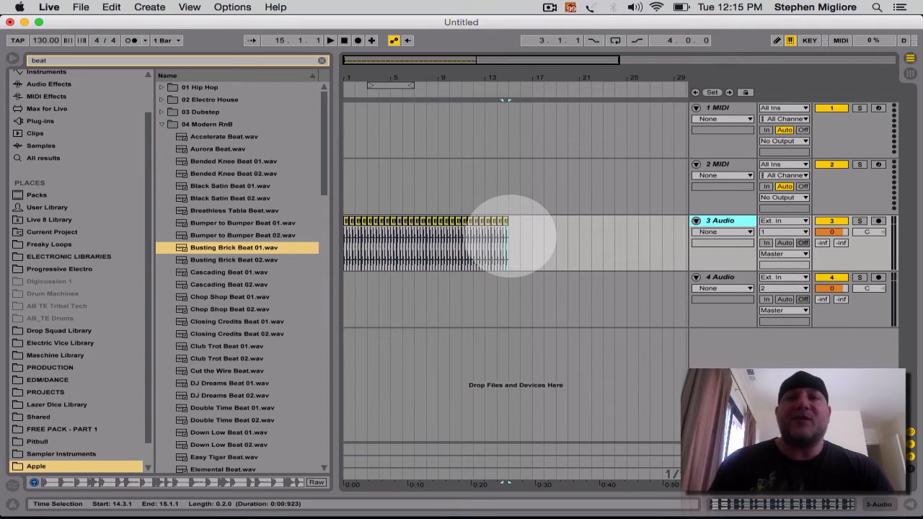
click(504, 234)
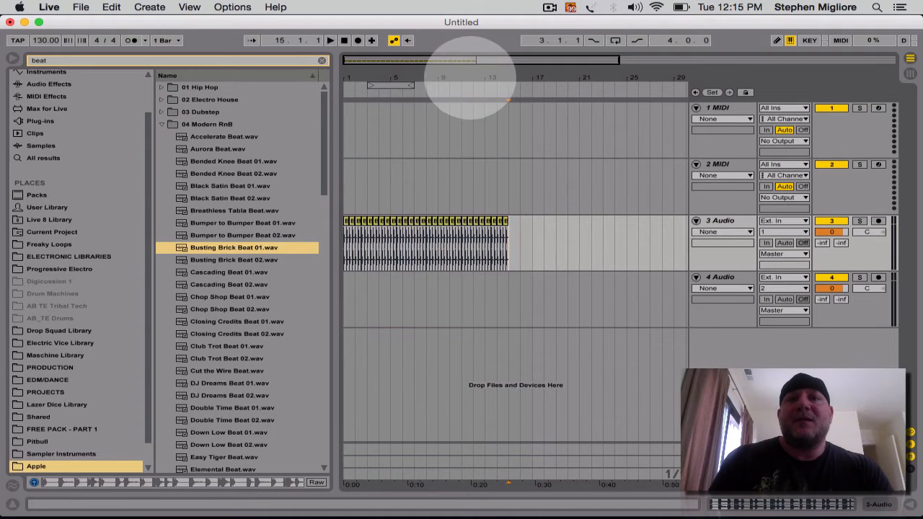
mouse_move(470, 72)
mouse_down()
mouse_move(470, 94)
mouse_move(470, 72)
mouse_up()
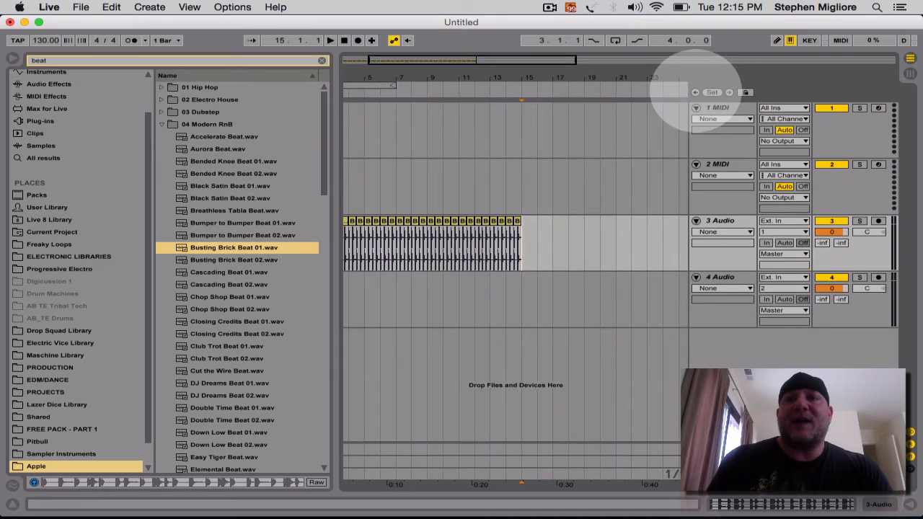
key(Home)
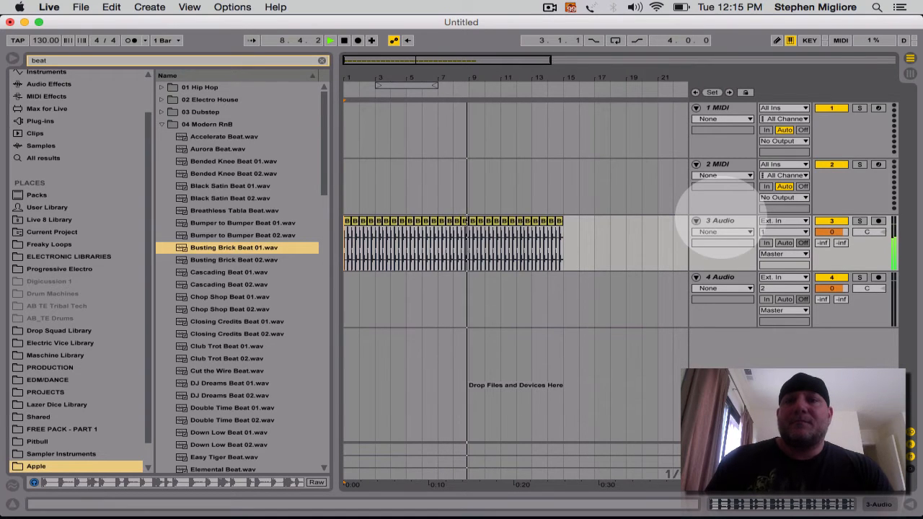
key(space)
click(711, 220)
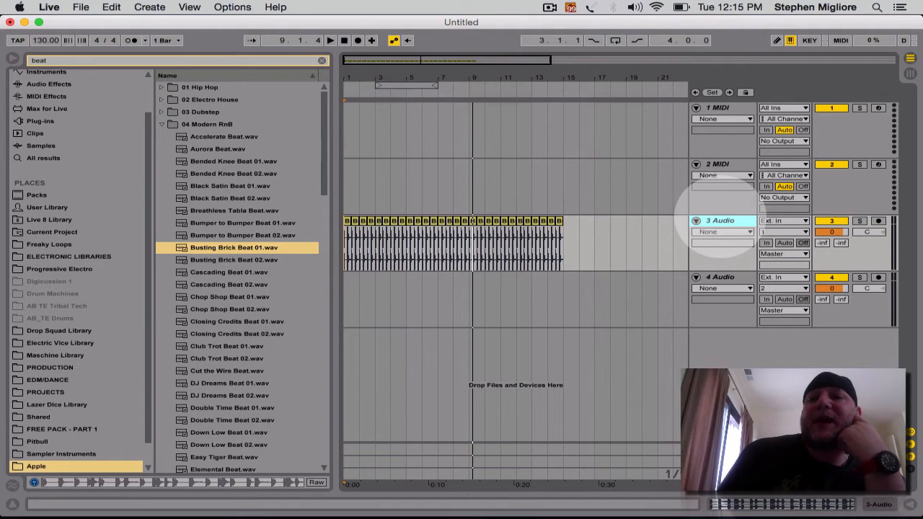
- Clear the "beat" search filter and add the EQ Eight audio effect to the 3 Audio track
scroll(47, 83, up, 3)
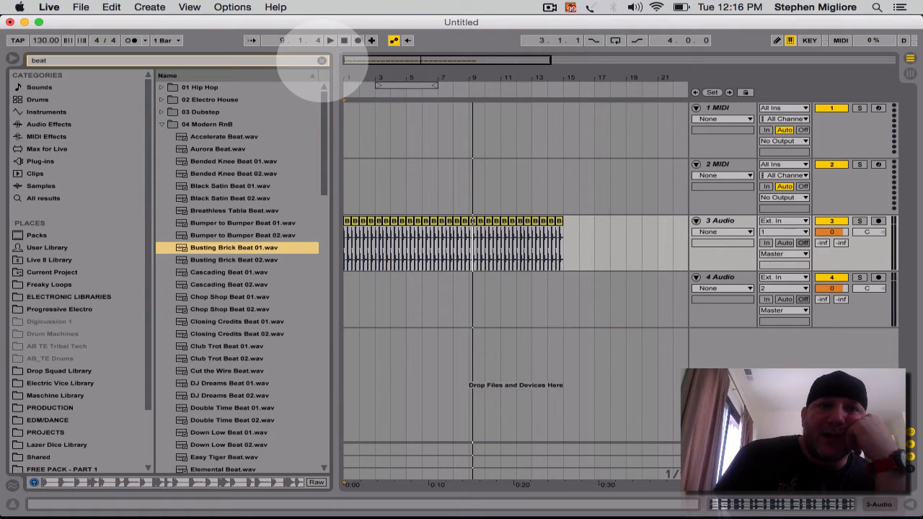
click(322, 60)
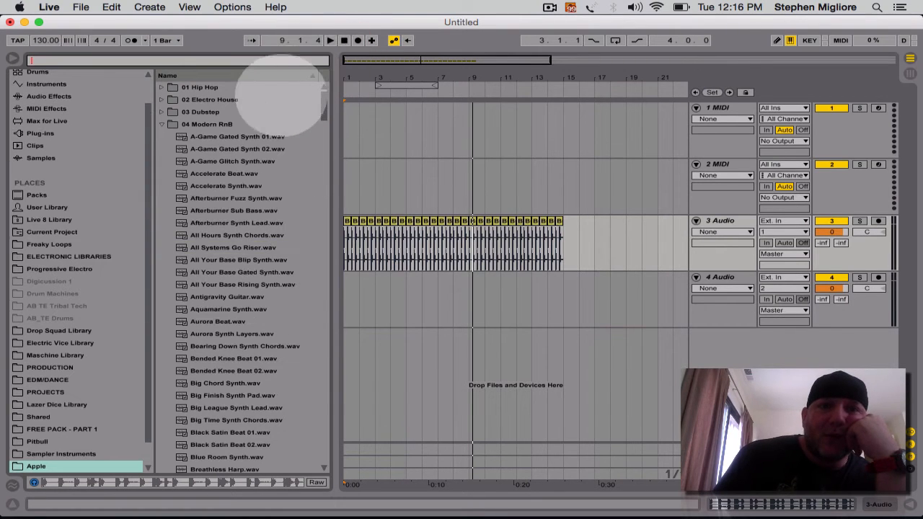
scroll(54, 127, up, 2)
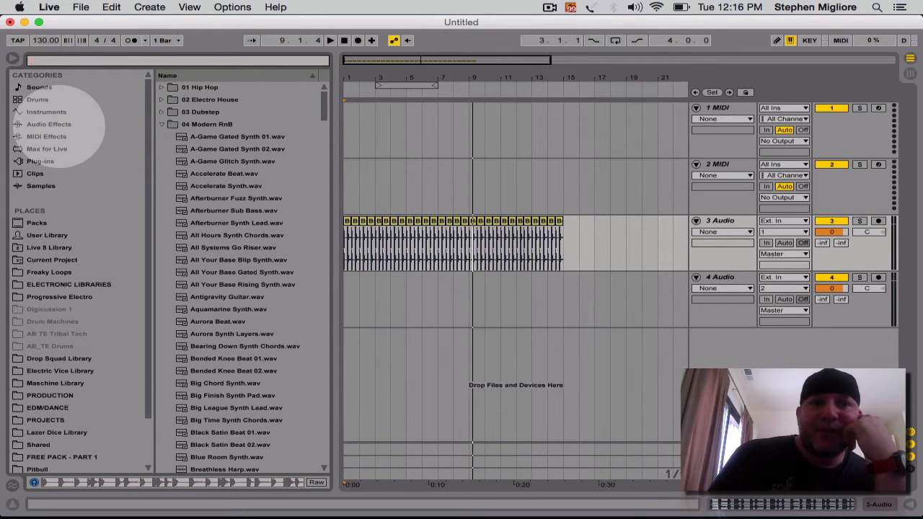
click(49, 124)
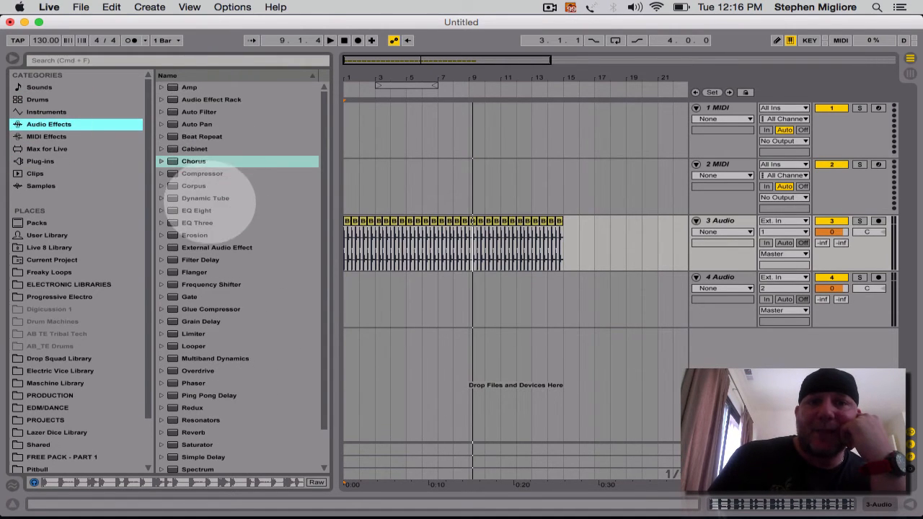
click(196, 210)
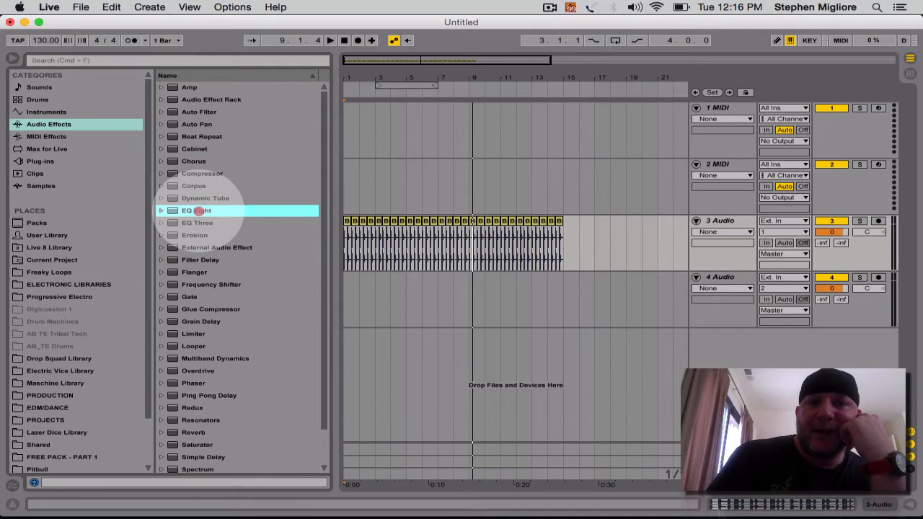
drag(196, 210, 447, 241)
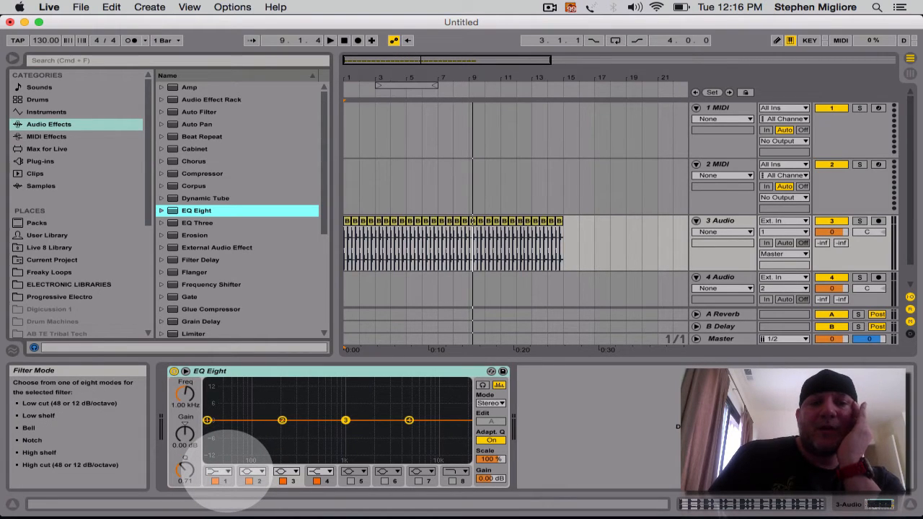
- Set EQ Eight's band 1 to the steeper low-cut filter at about 432 Hz and audition the filtered loop
click(220, 472)
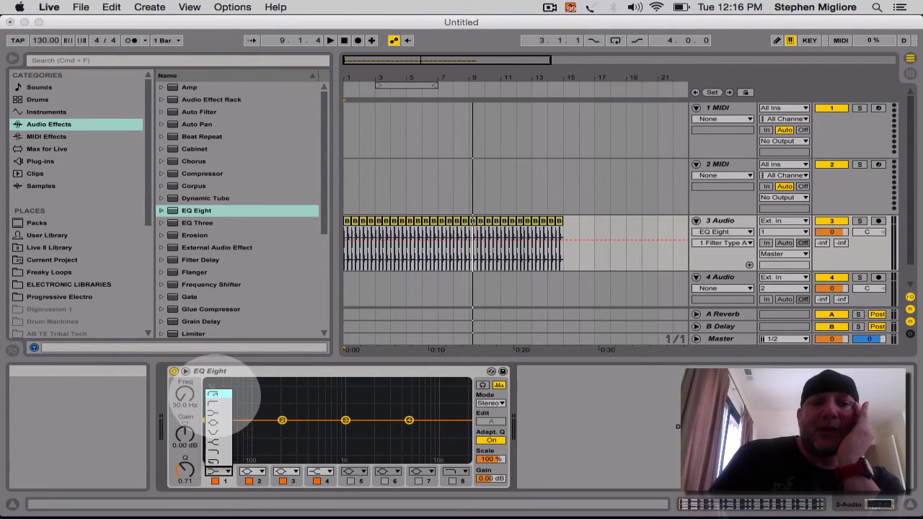
click(217, 394)
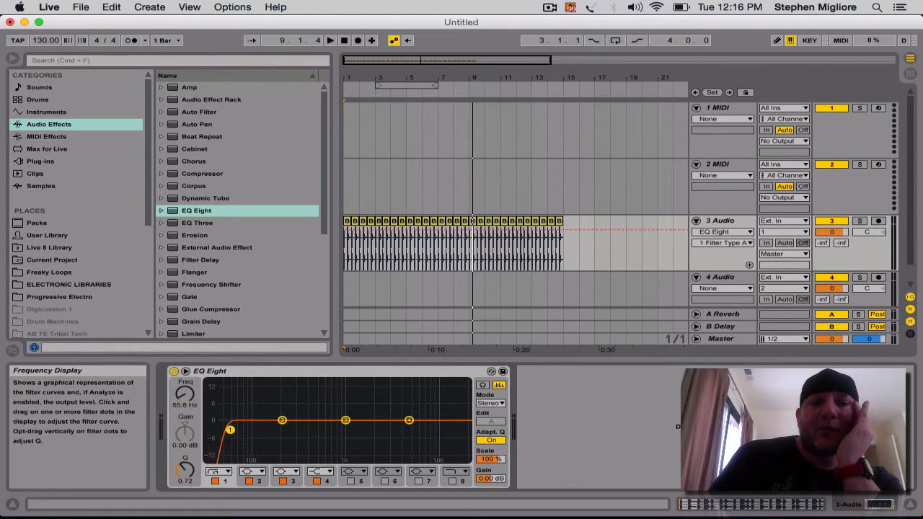
drag(272, 429, 313, 429)
key(space)
key(space)
- Rename the 3 Audio track as loop1 and the 4 Audio track as kick
click(719, 220)
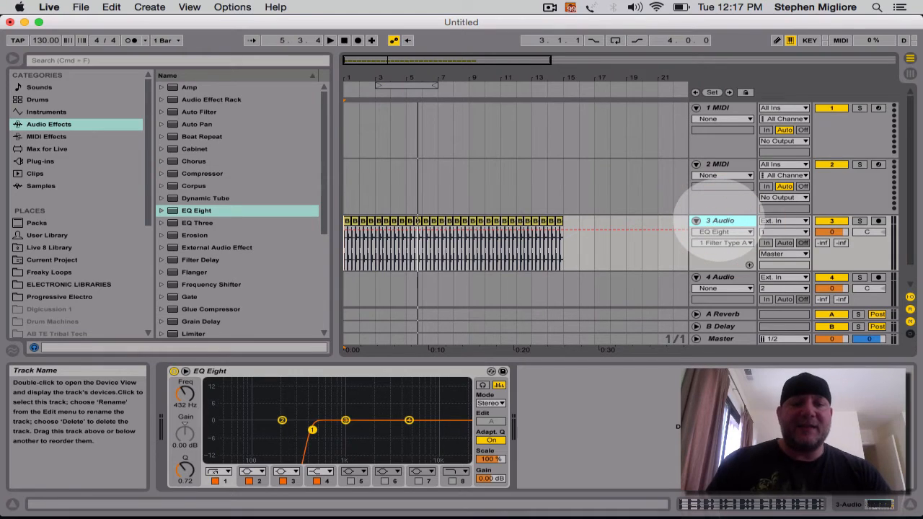
key(super+r)
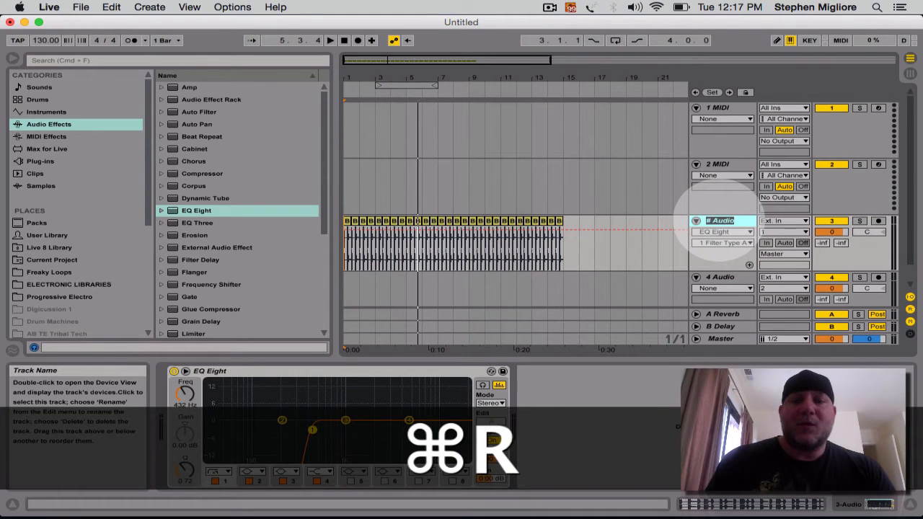
text(loop1)
key(Return)
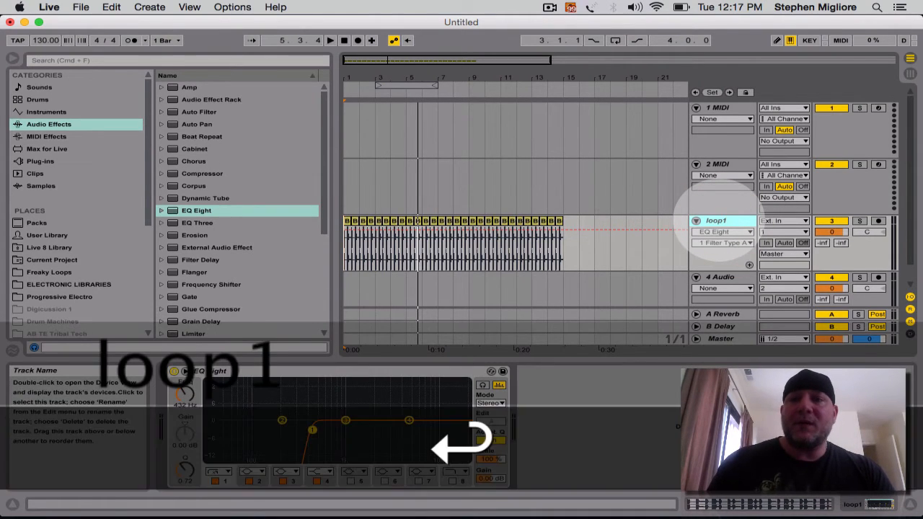
click(719, 277)
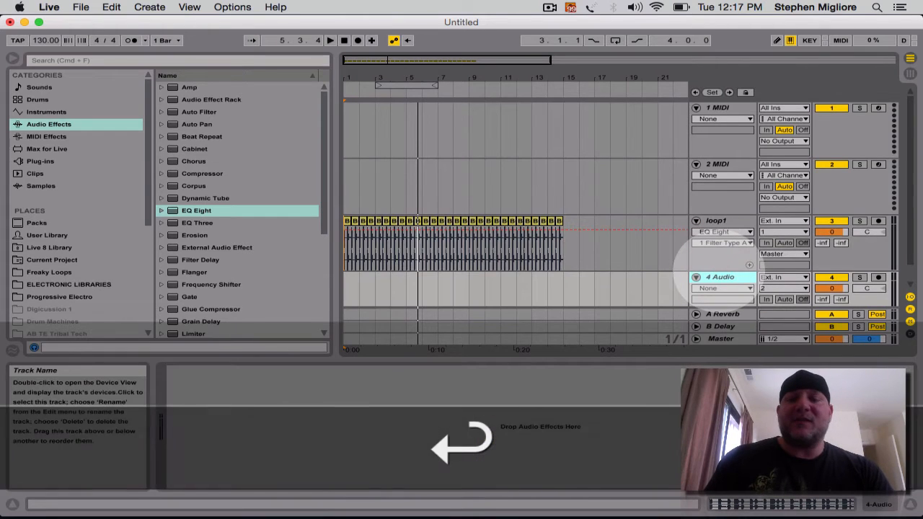
key(super+r)
text(kick)
key(Return)
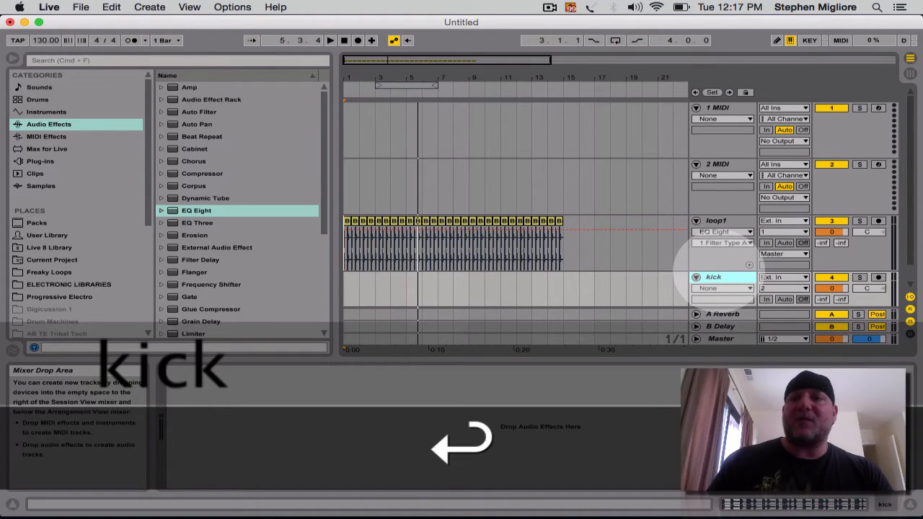
- Browse the library to the Instruments category and expand the Drum Rack presets
scroll(540, 175, down, 2)
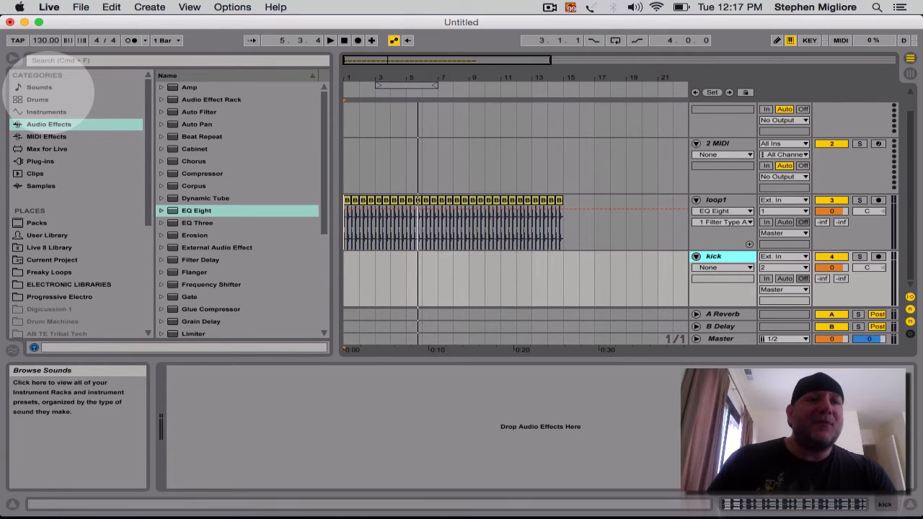
scroll(57, 169, down, 5)
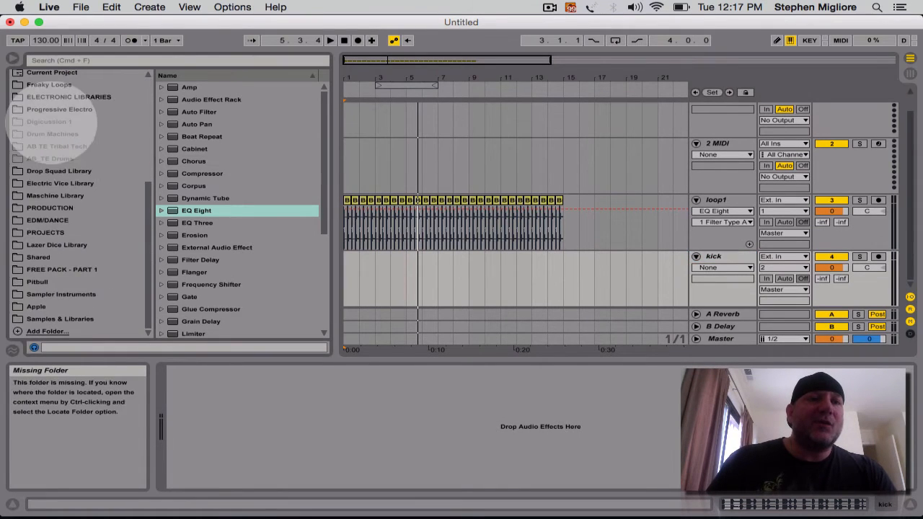
scroll(52, 124, up, 5)
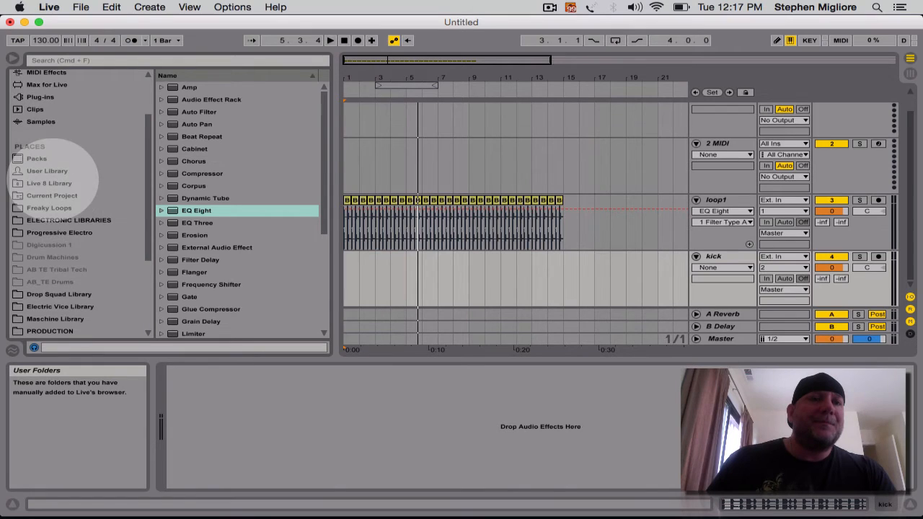
scroll(61, 245, up, 3)
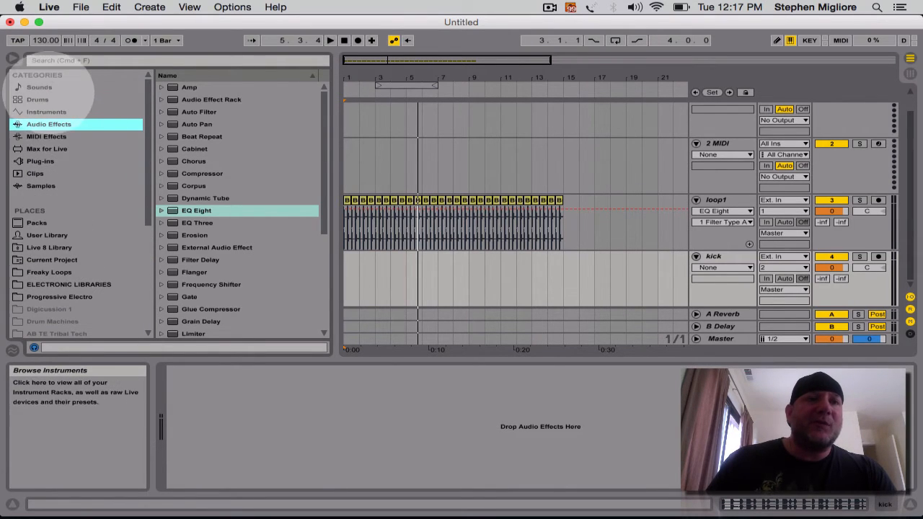
click(46, 112)
double_click(206, 112)
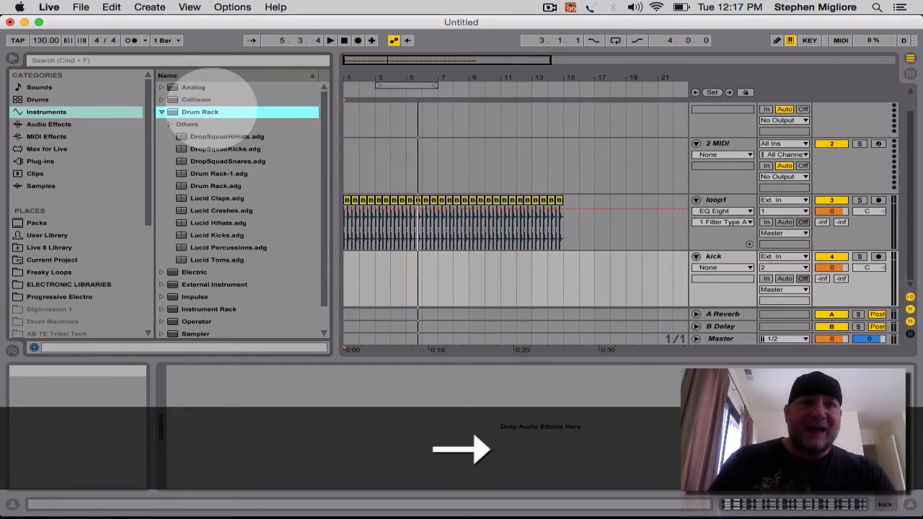
- Load the Lucid Kicks.adg Drum Rack preset onto the 2 MIDI track
key(Down)
key(Down)
key(Down)
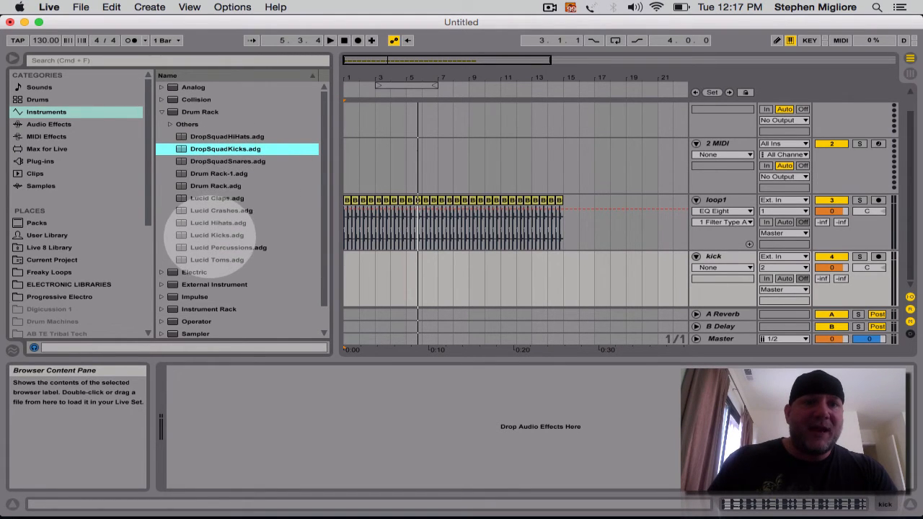
click(211, 235)
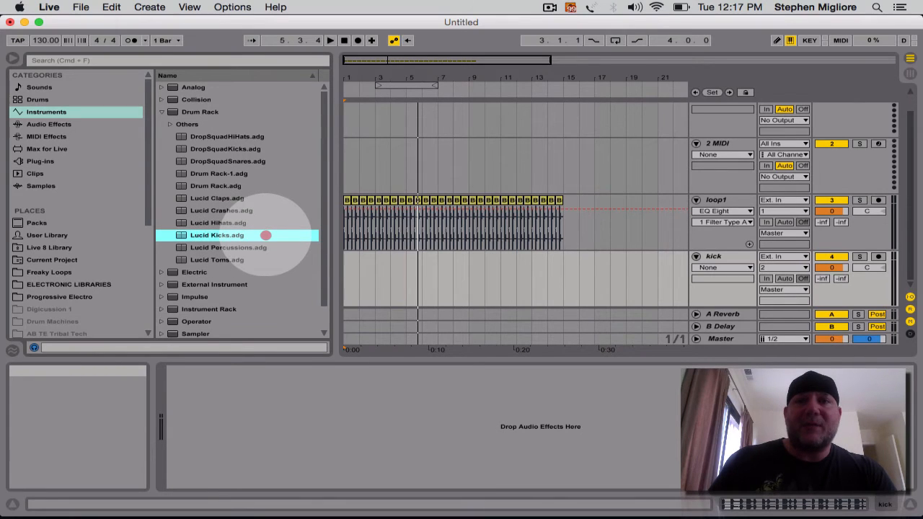
drag(266, 235, 735, 146)
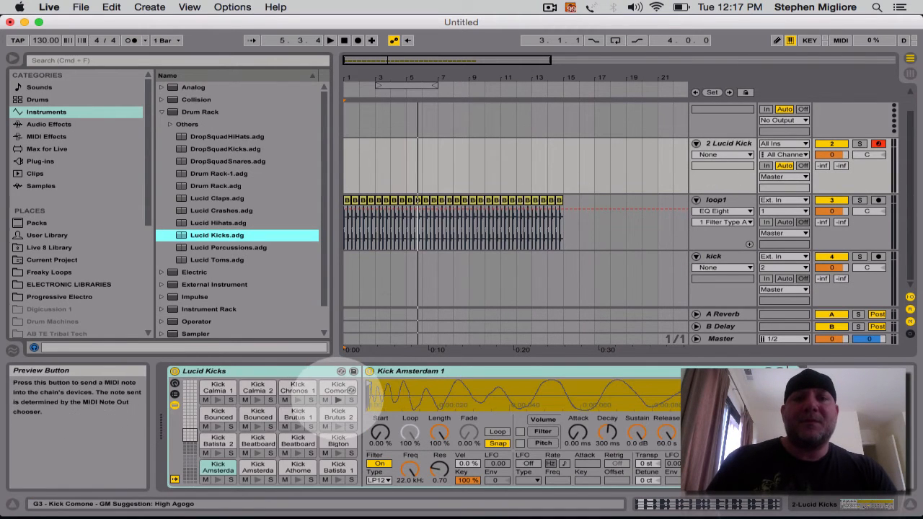
- Audition the Kick Comone, Chronos 1, Calmia 2 and Calmia 1 pads in the Lucid Kicks rack
click(338, 400)
click(297, 399)
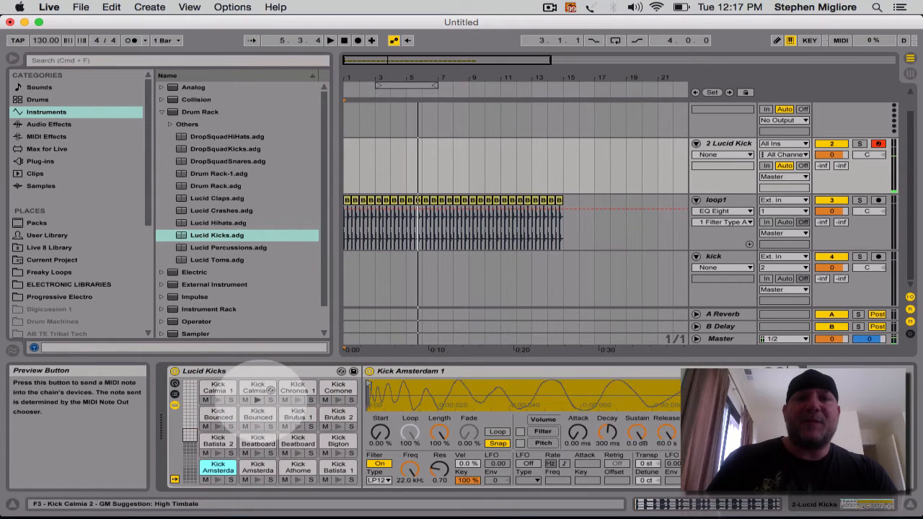
click(258, 399)
click(218, 400)
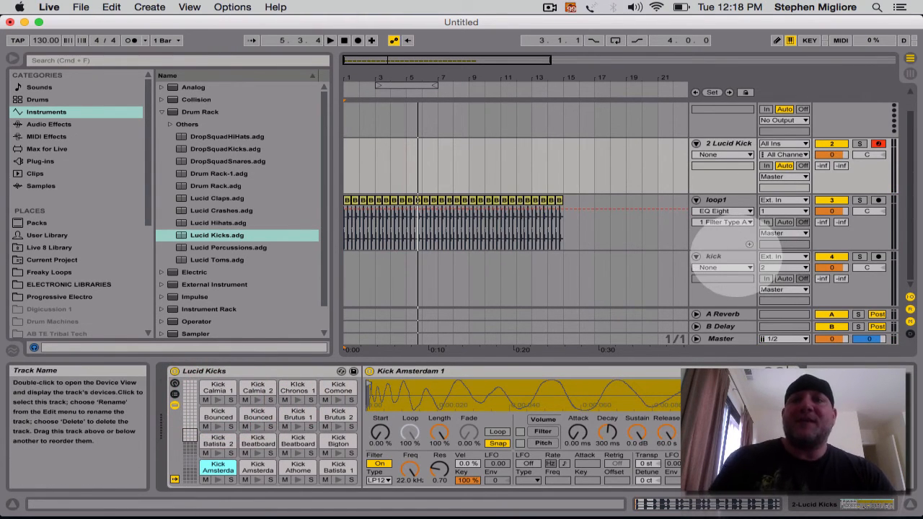
- Record an empty MIDI clip about two bars long on the Lucid Kick track, starting at 1.1.1
click(727, 144)
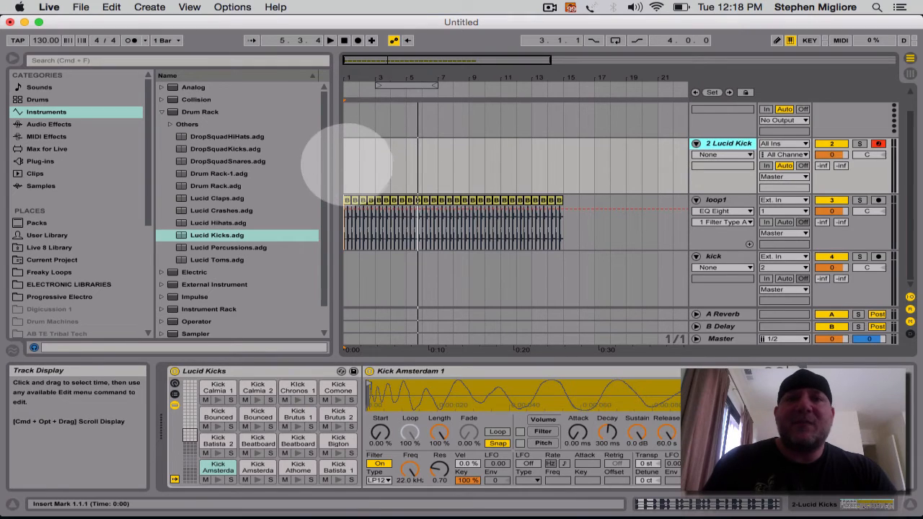
click(346, 165)
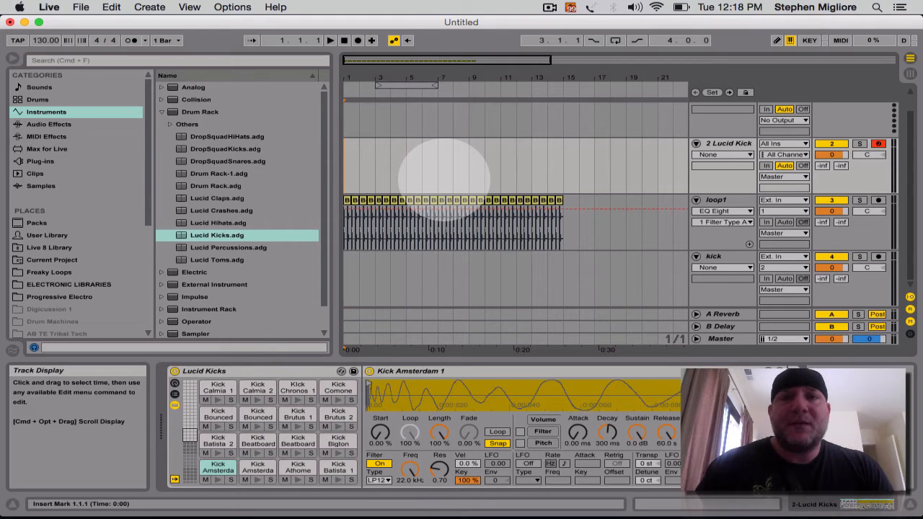
key(F9)
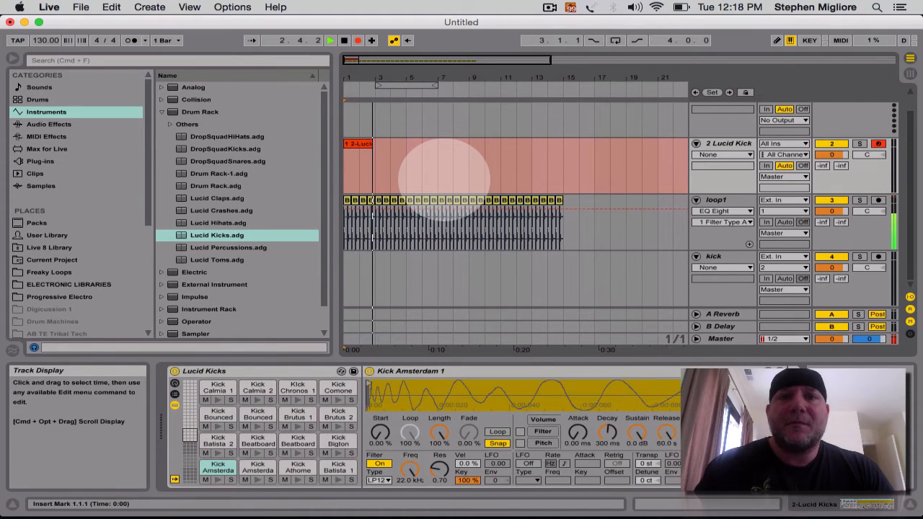
key(space)
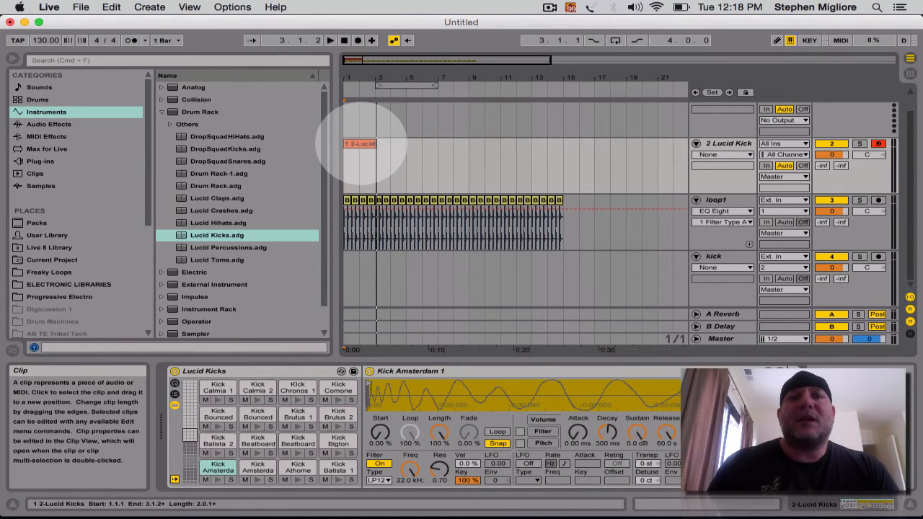
- Open the recorded clip's notes, enable MIDI editor preview and audition kick sounds from Kick Escape down to Kick Calmia 1
double_click(361, 143)
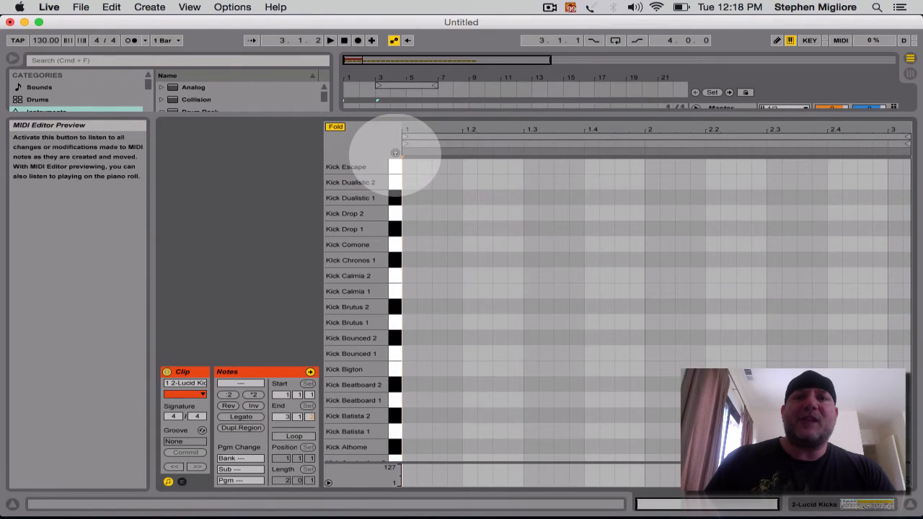
click(396, 151)
click(395, 181)
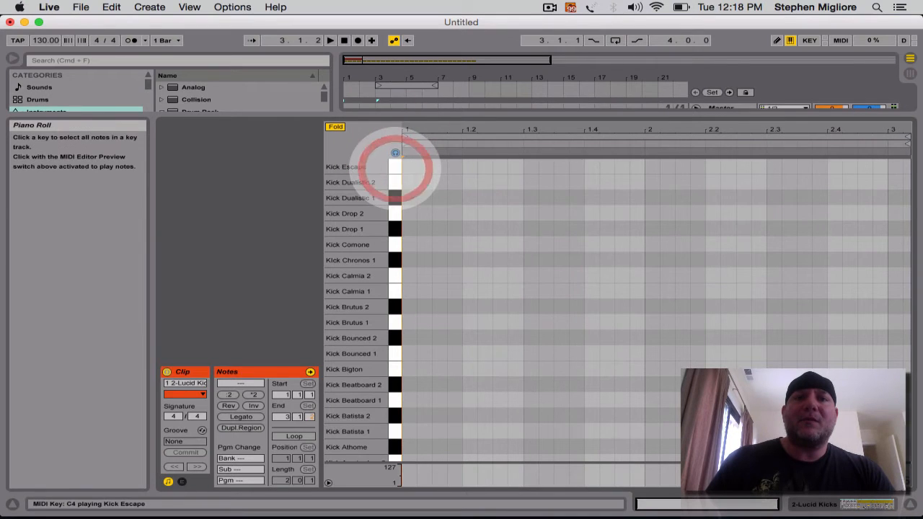
click(395, 198)
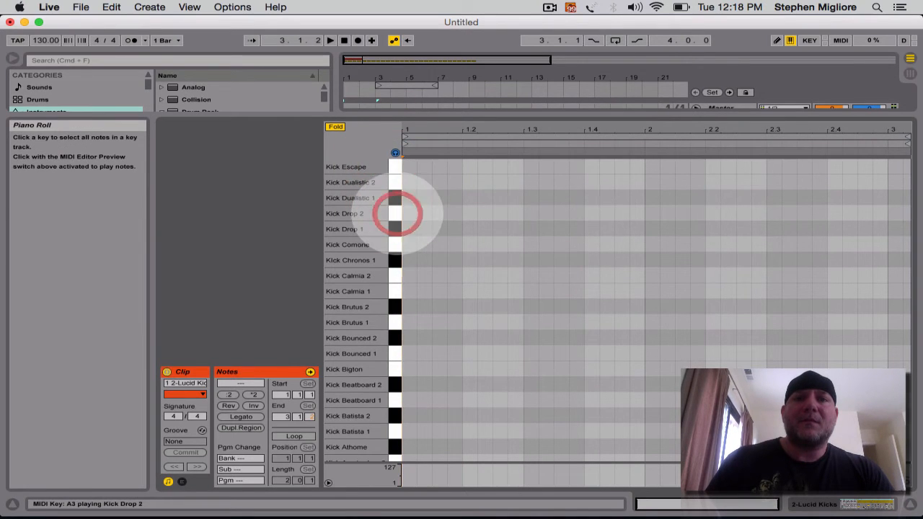
click(395, 259)
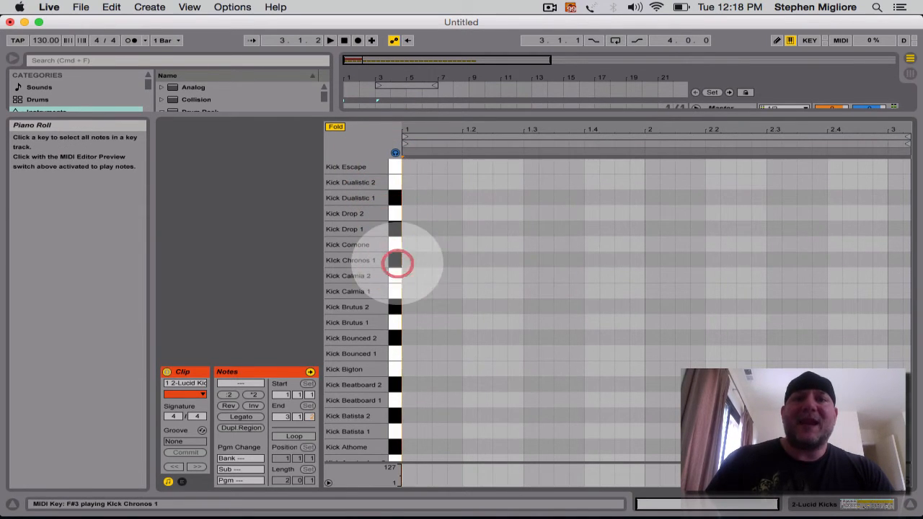
click(397, 291)
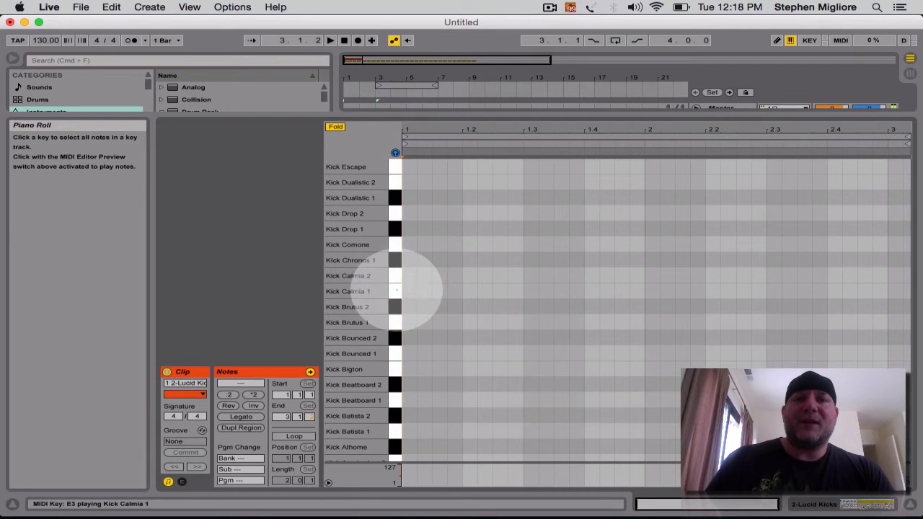
click(395, 292)
click(395, 275)
click(395, 260)
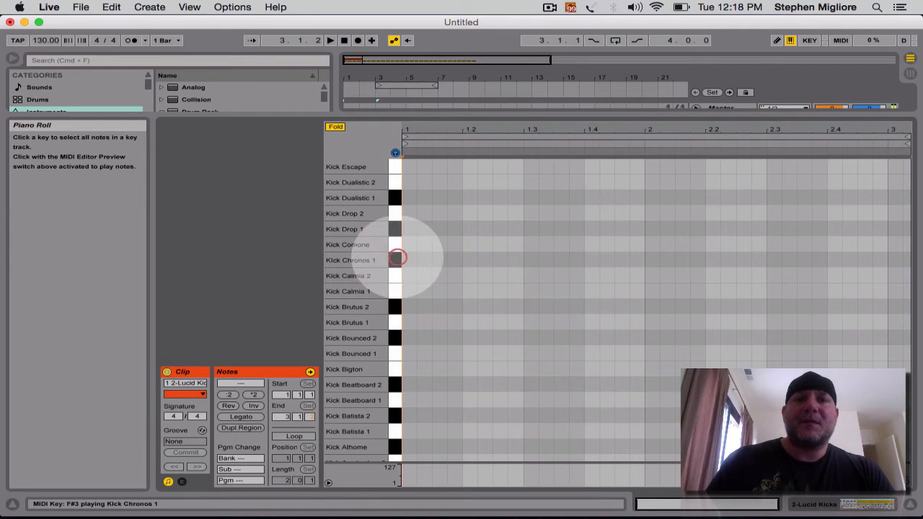
click(395, 229)
click(395, 228)
- Draw a Kick Drop 1 note on each of the eight beats of bars 1 and 2, and play back the pattern
click(403, 230)
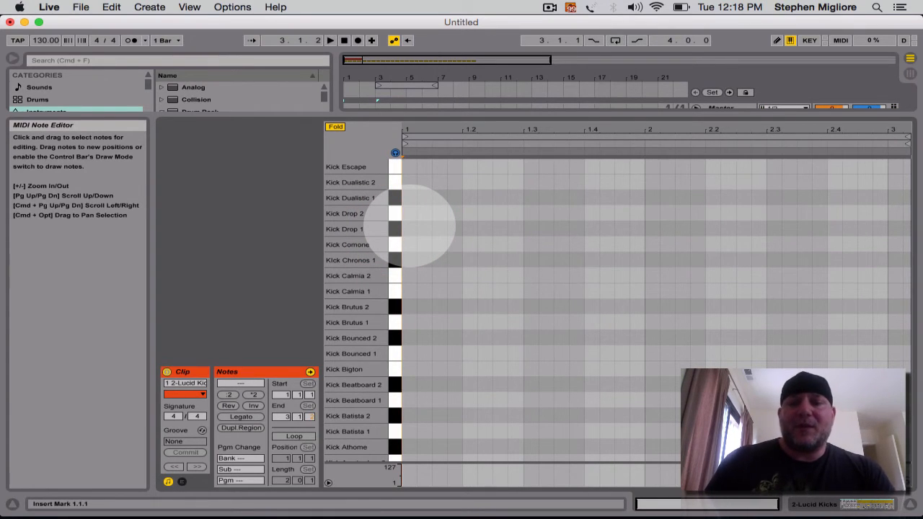
key(b)
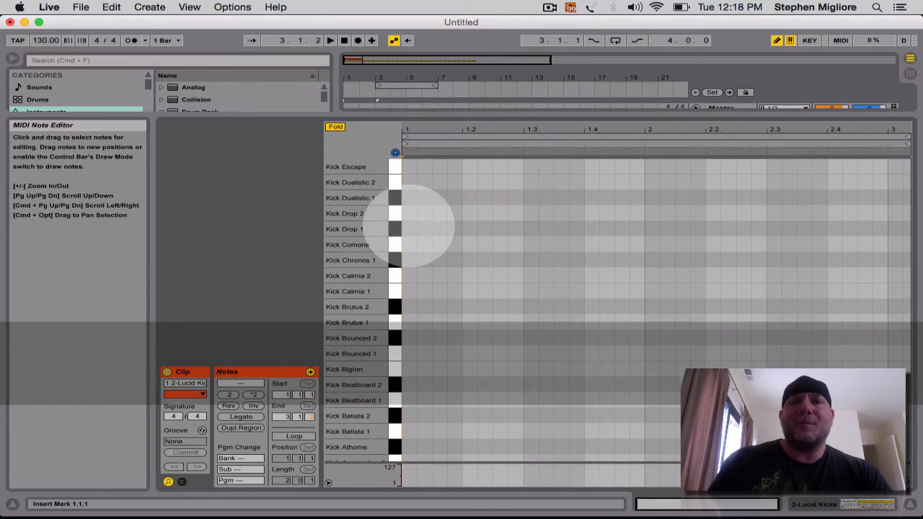
click(409, 228)
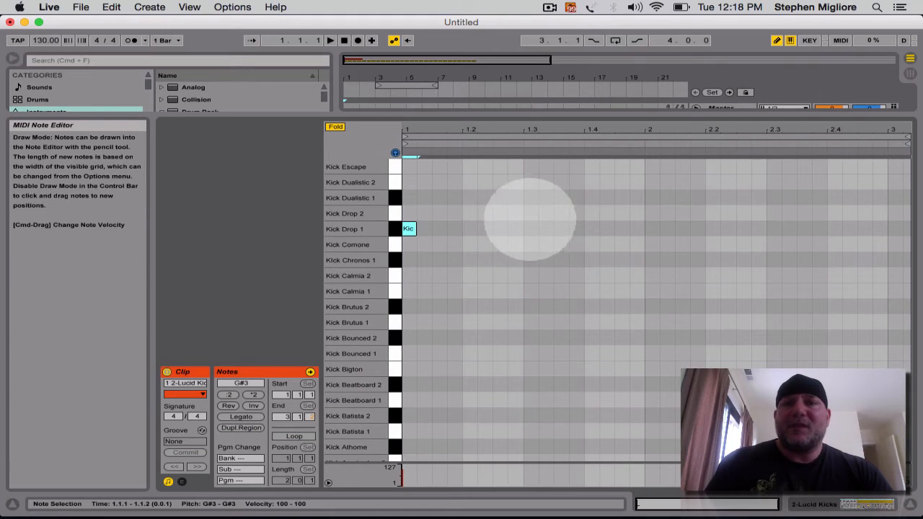
key(space)
click(469, 229)
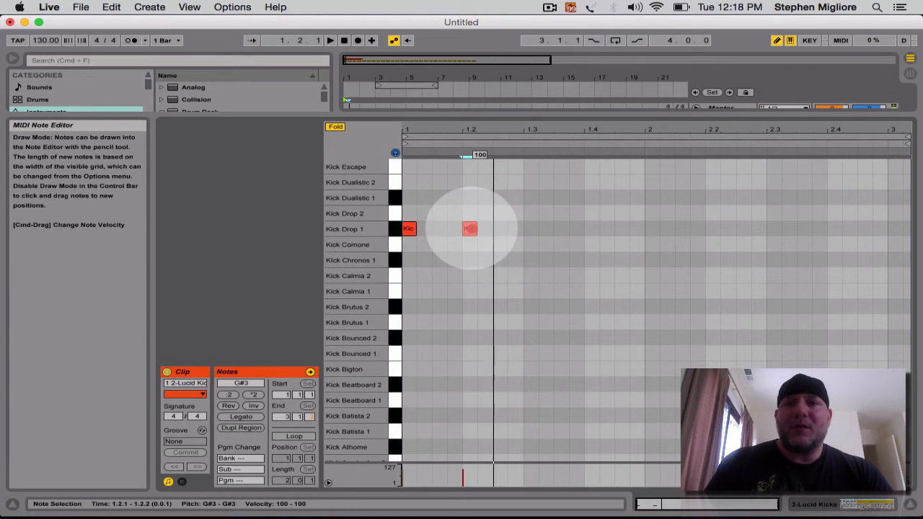
key(space)
click(530, 229)
click(592, 228)
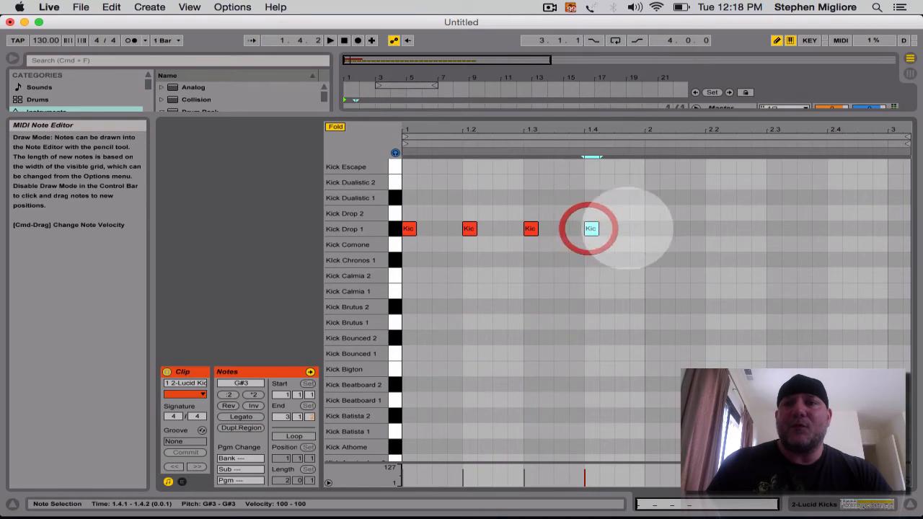
click(652, 228)
click(712, 228)
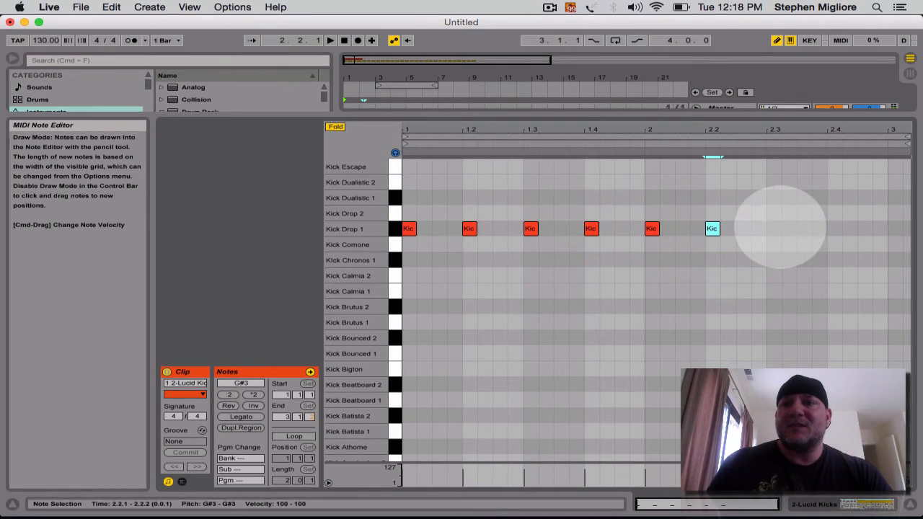
click(773, 229)
click(834, 228)
key(space)
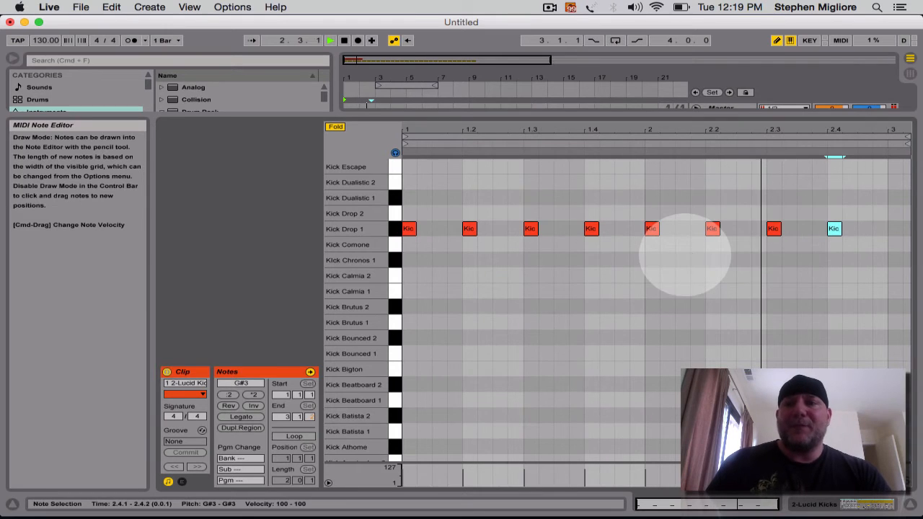
key(b)
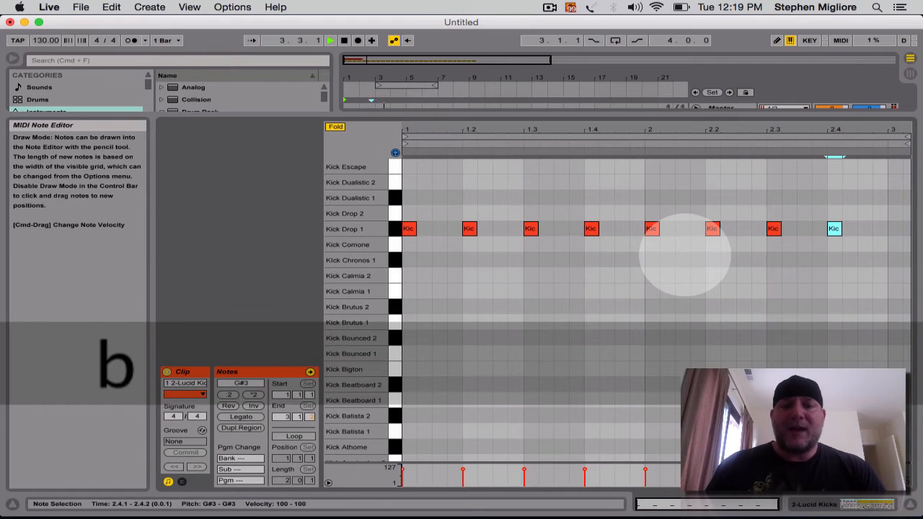
- Return to the arrangement and trim the kick clip's end to 3.1.1 for an exact two-bar length
key(super+alt+l)
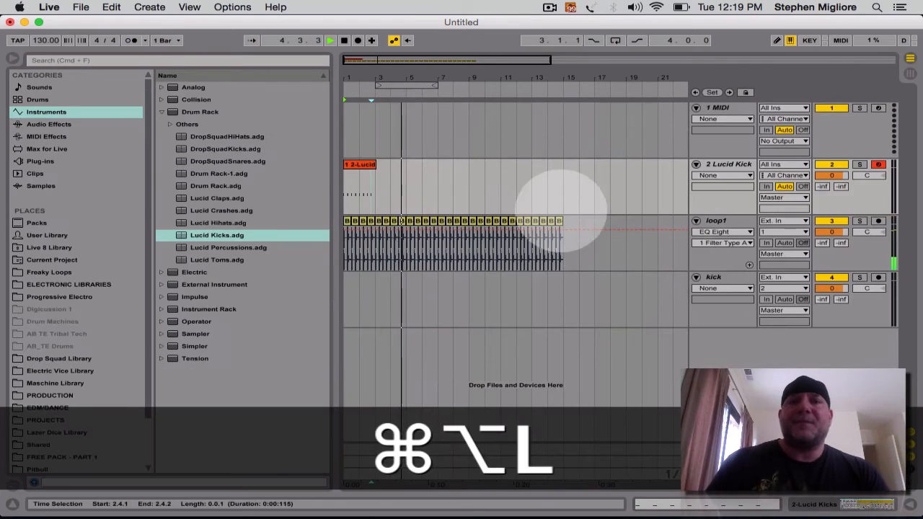
click(369, 165)
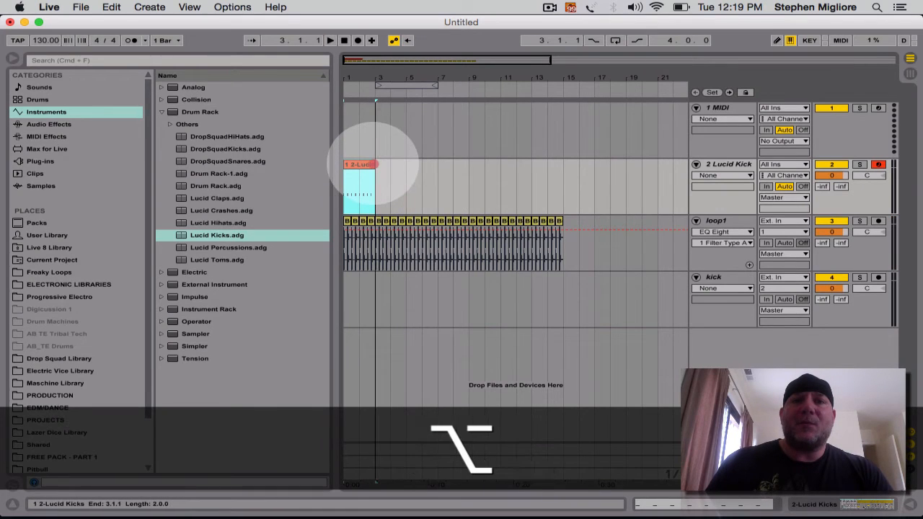
drag(374, 165, 377, 163)
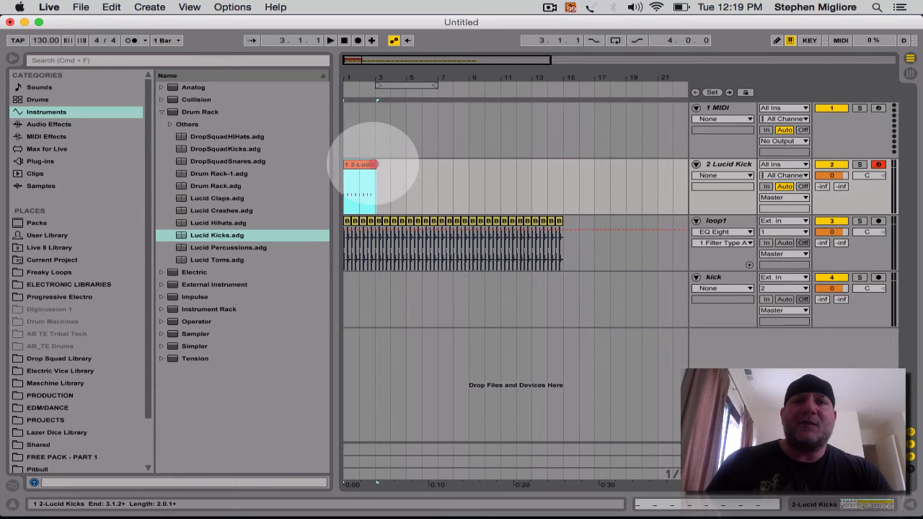
drag(377, 164, 375, 165)
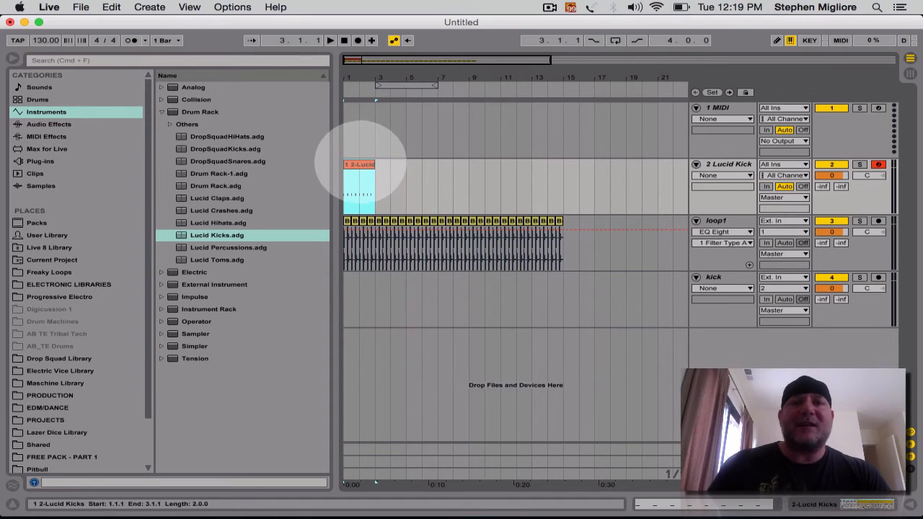
- Duplicate the two-bar kick clip six times to fill the Lucid Kick track up to bar 15
click(397, 170)
click(351, 164)
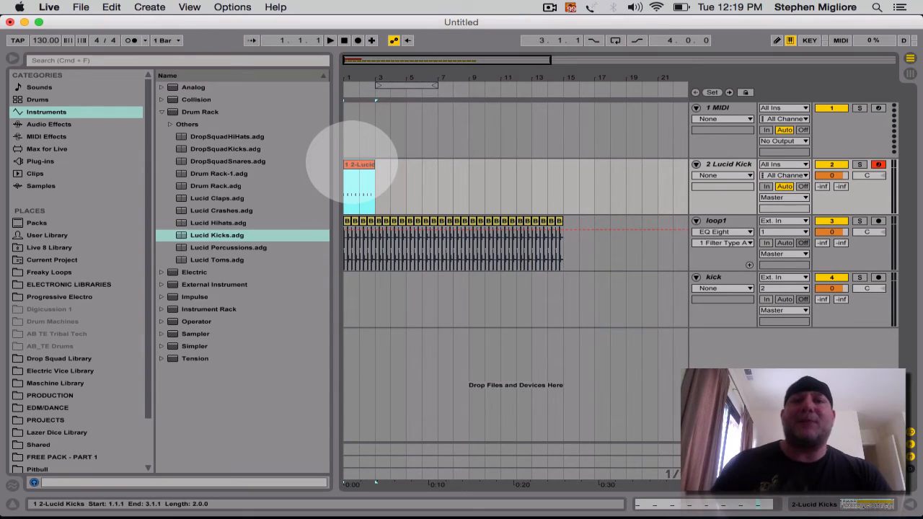
click(526, 241)
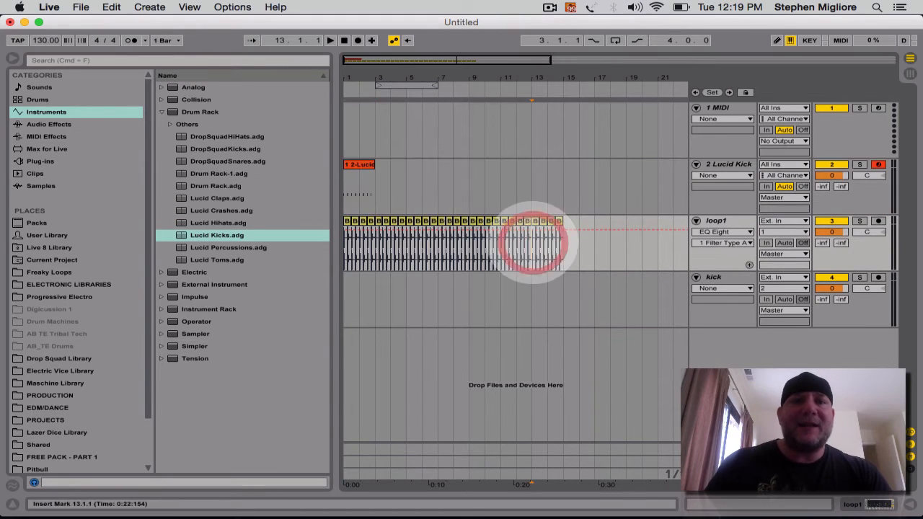
click(353, 164)
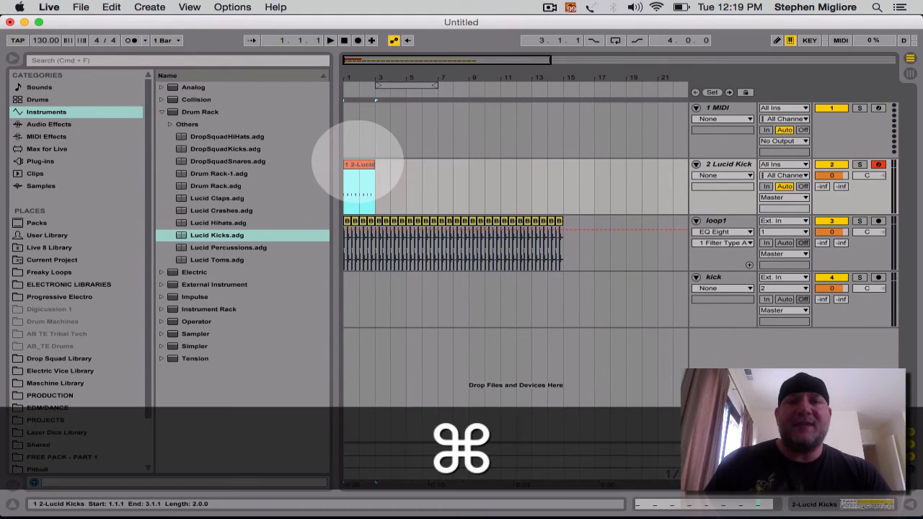
key(super+d)
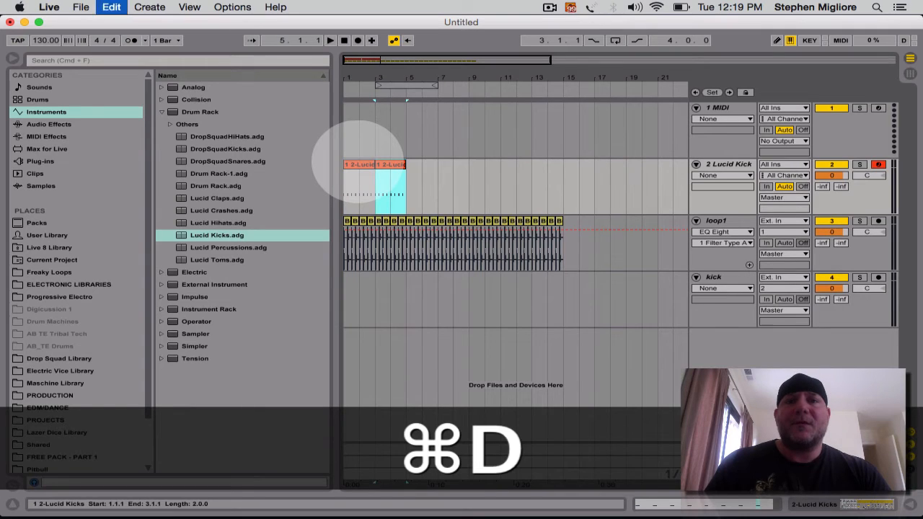
key(super+d)
key(super+d)
key(super+d)
key(super+d)
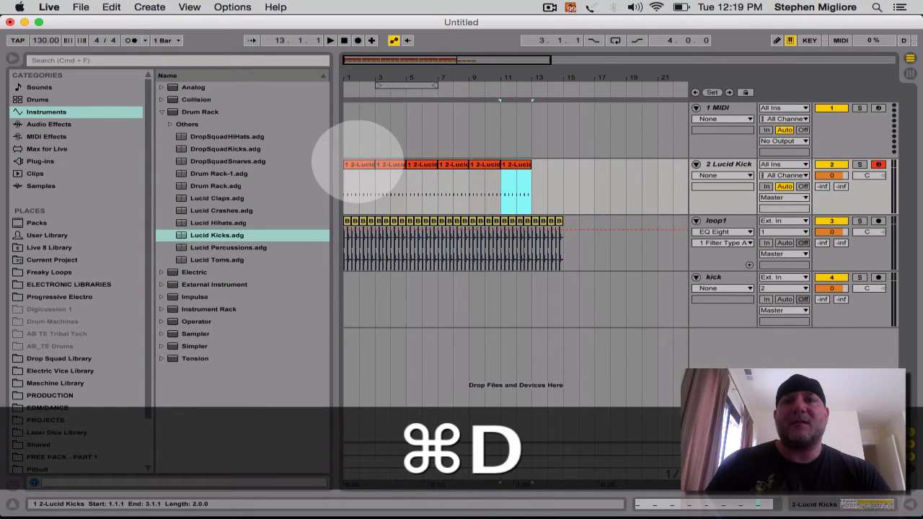
key(super+d)
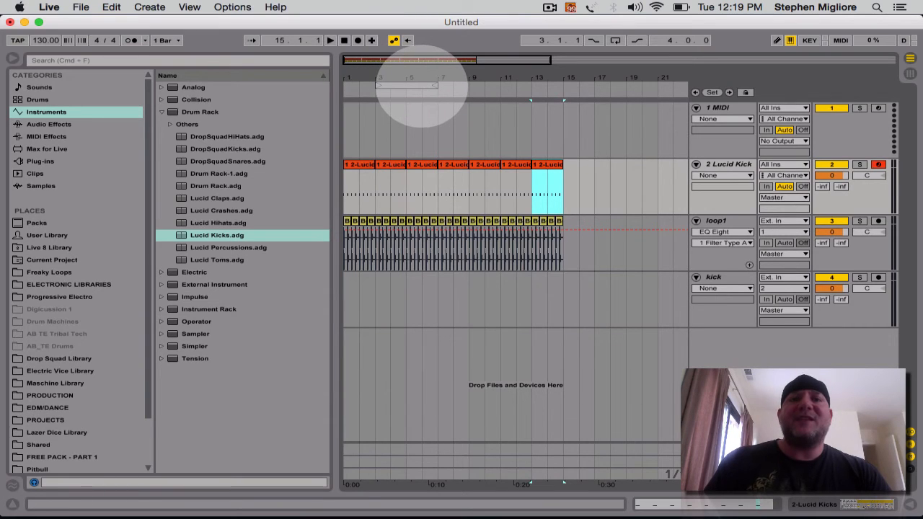
- Set the arrangement loop to an eight-bar range from 1.1.1 to 9.1.1
click(406, 85)
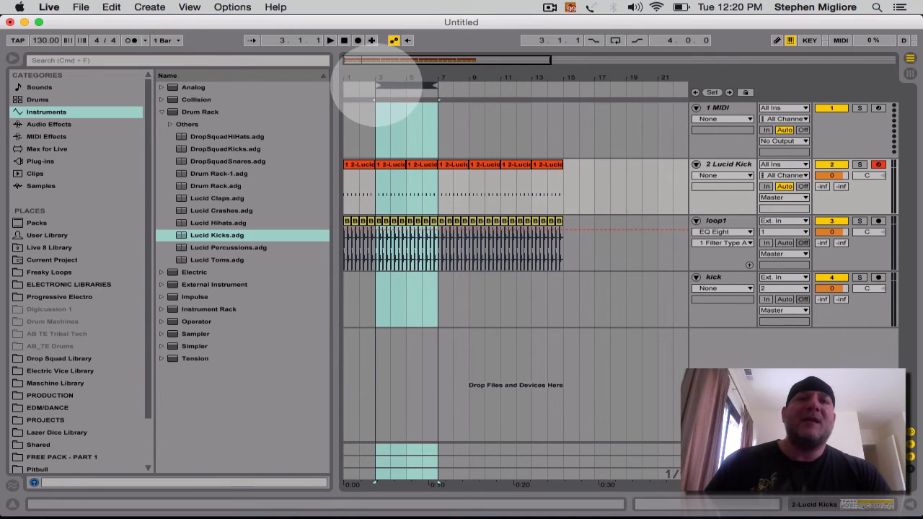
drag(376, 85, 281, 80)
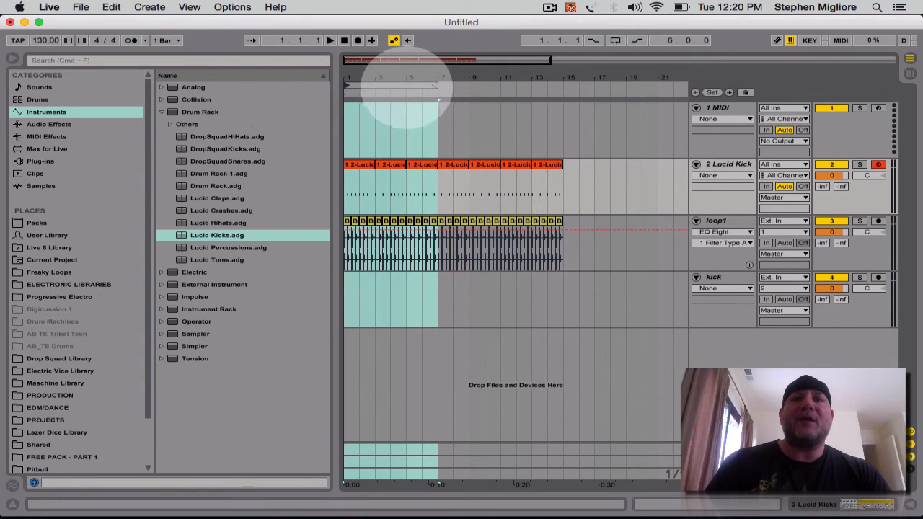
drag(436, 87, 556, 84)
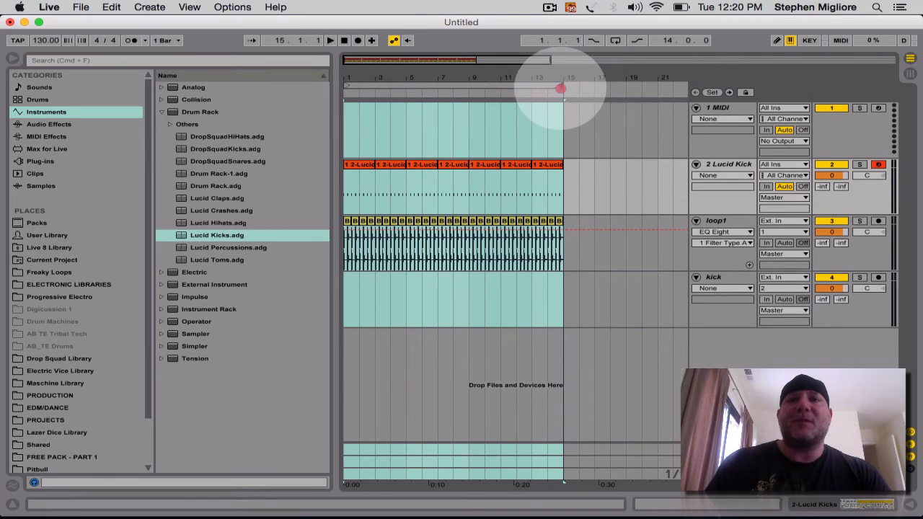
drag(560, 88, 469, 86)
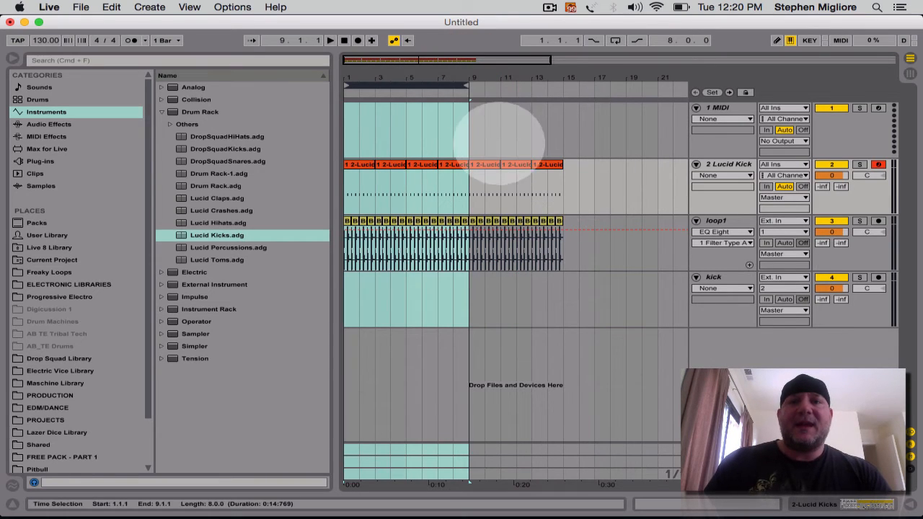
- Cut the kick and loop1 clips between bars 9 and 15, and play back the remaining eight-bar loop
drag(471, 144, 564, 247)
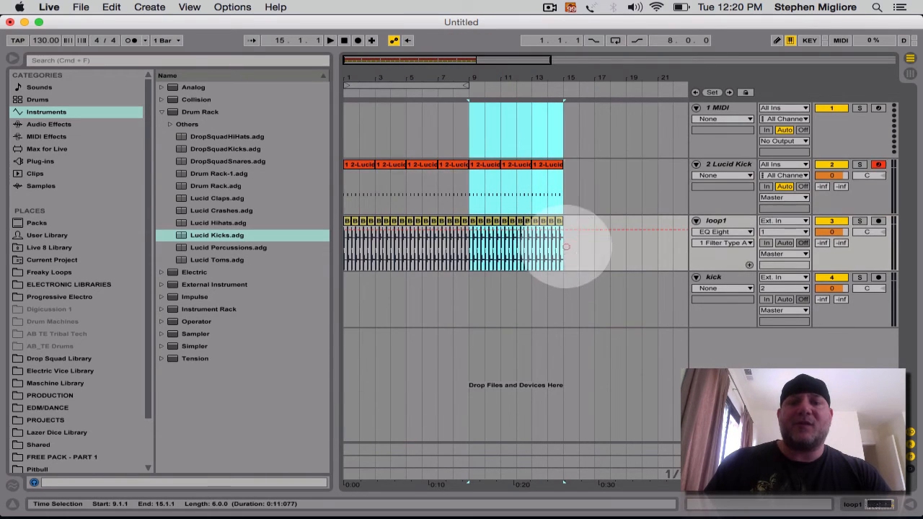
key(super+x)
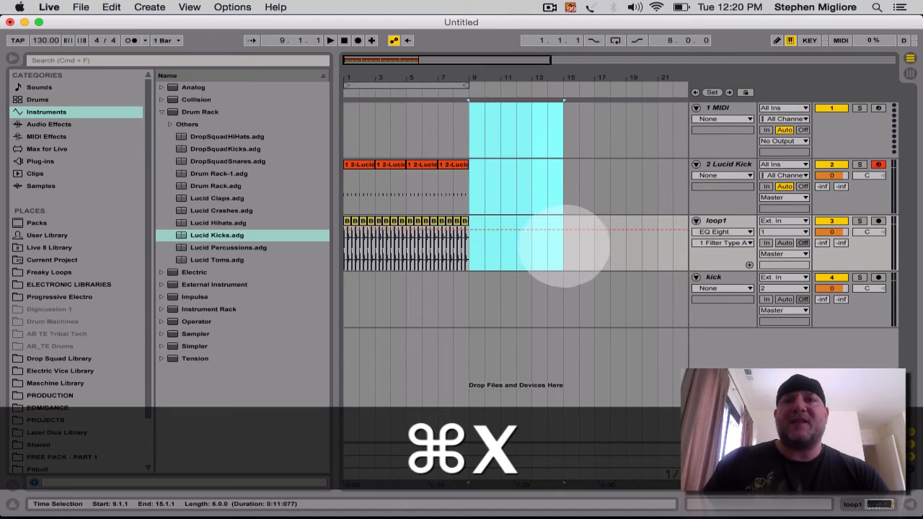
click(439, 87)
key(space)
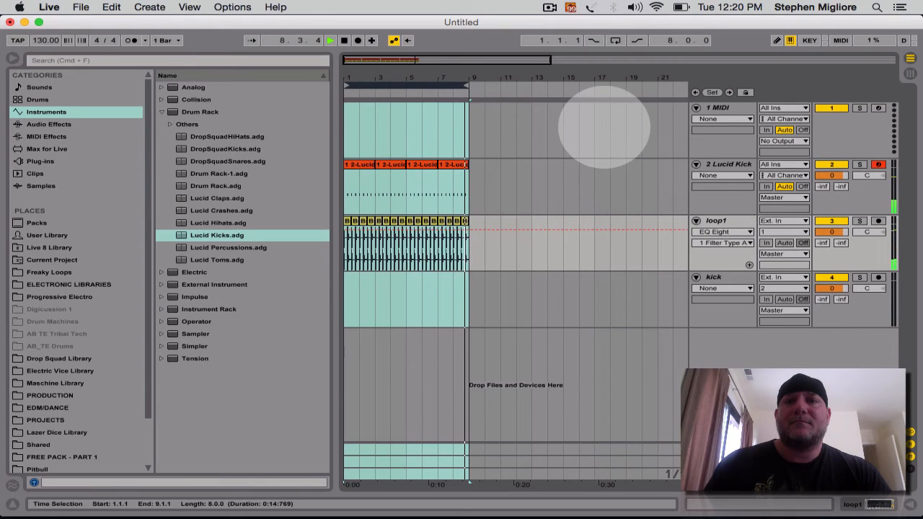
key(space)
- Rename the empty kick audio track as bass and place the insert marker at 9.1.1 on it
click(725, 277)
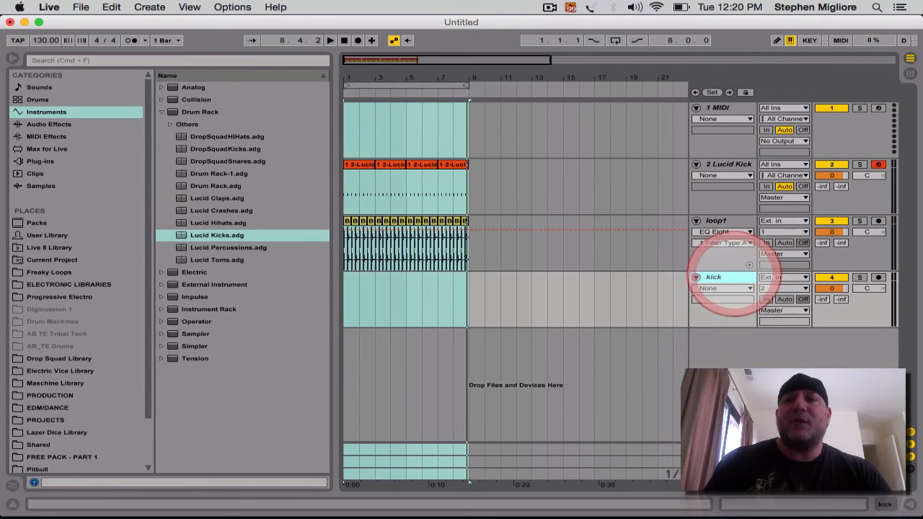
key(super+r)
text(bass)
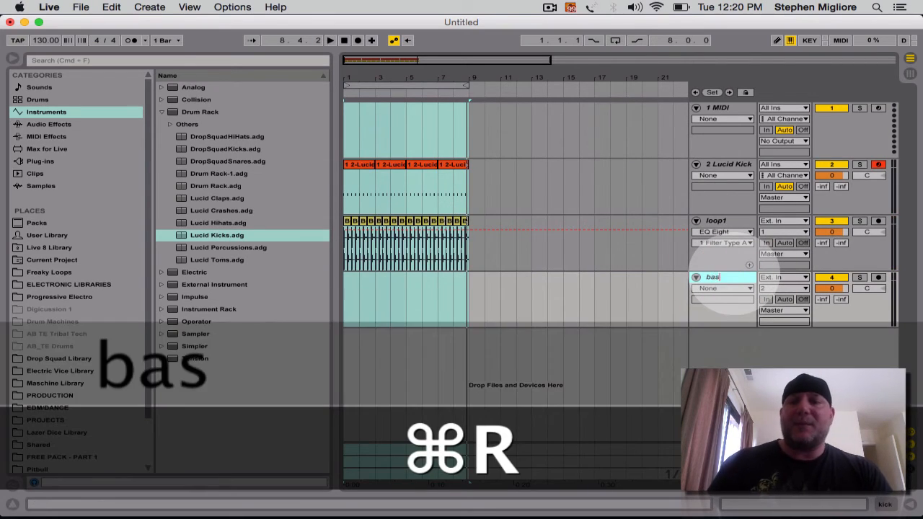
key(Return)
click(624, 278)
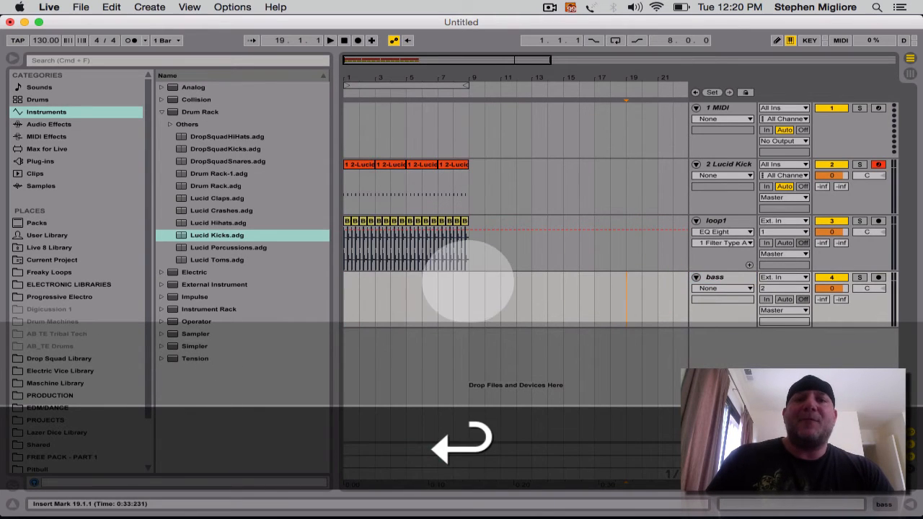
click(469, 280)
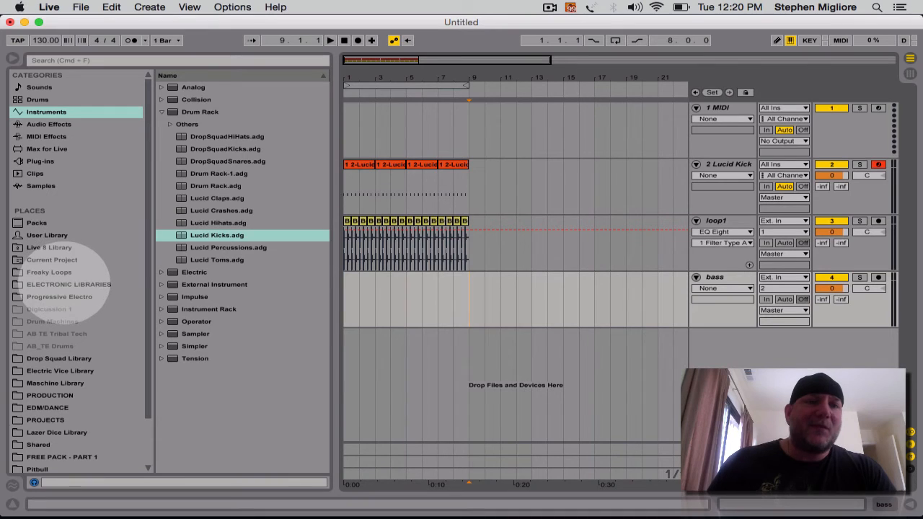
- Browse Freaky Loops to the Bass Loops_FRK folder of FL067 Complextro & Dubstep, and widen the browser to show full file names
click(49, 272)
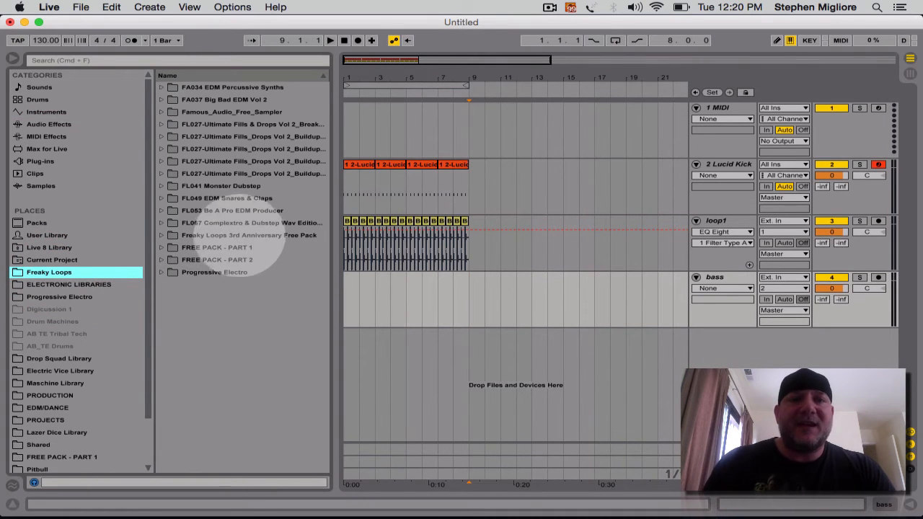
double_click(231, 223)
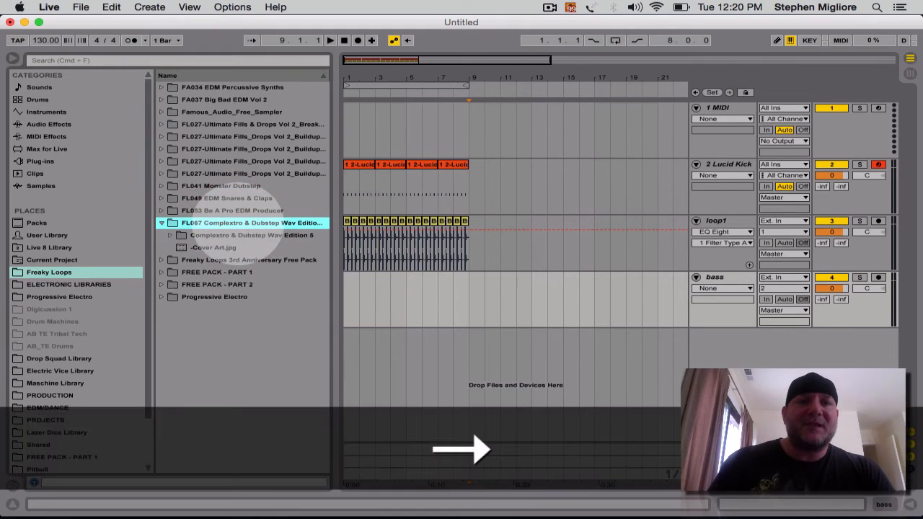
double_click(251, 235)
double_click(250, 247)
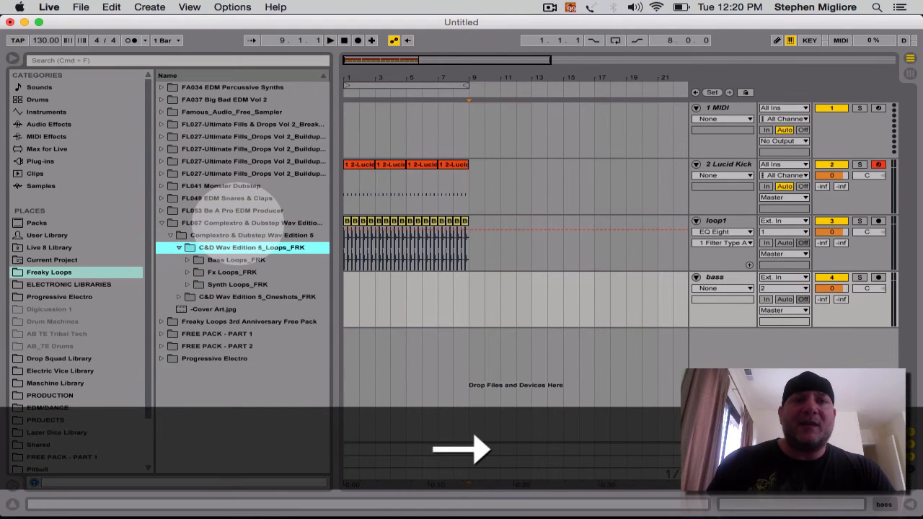
double_click(236, 260)
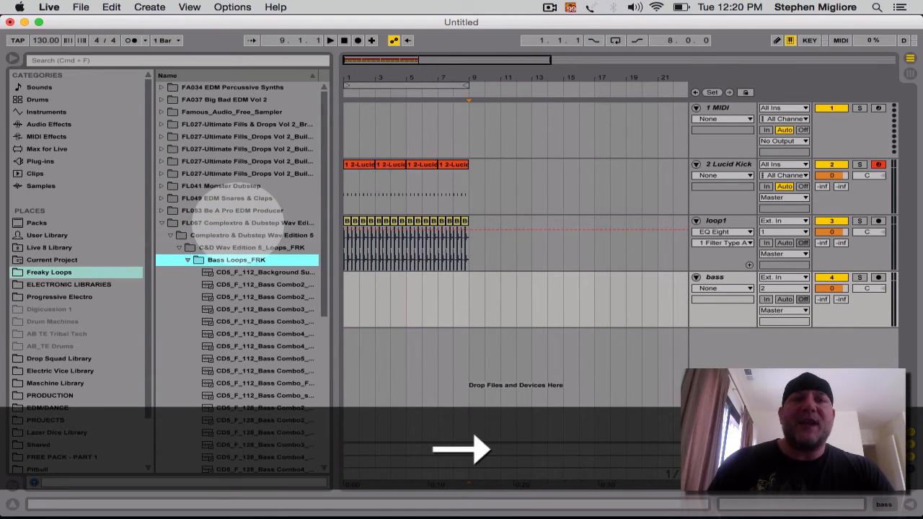
scroll(238, 217, down, 3)
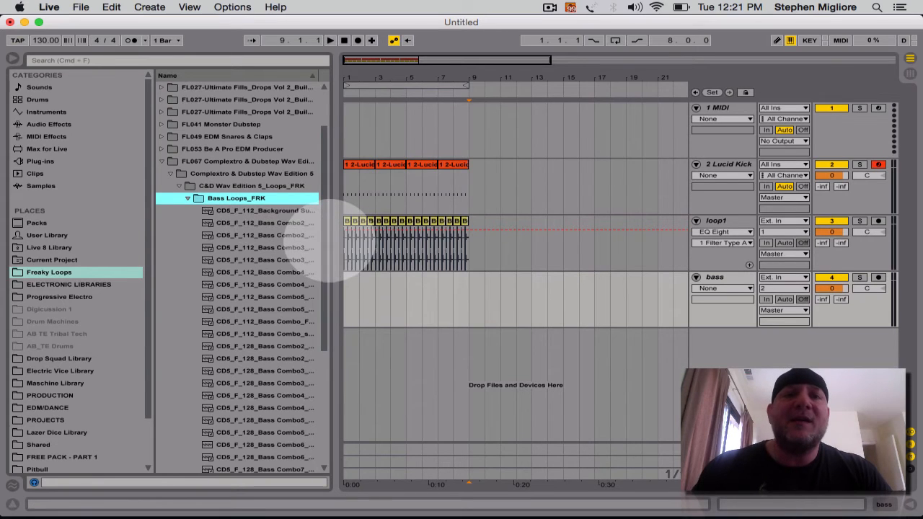
drag(333, 240, 375, 245)
- Audition the 112 BPM bass loops from Background Sub through the Bass Combo variations
click(284, 209)
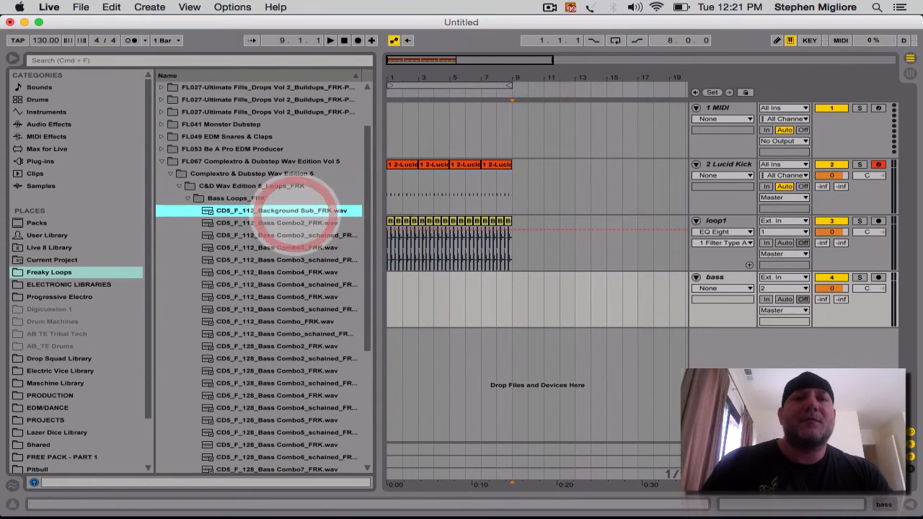
click(296, 222)
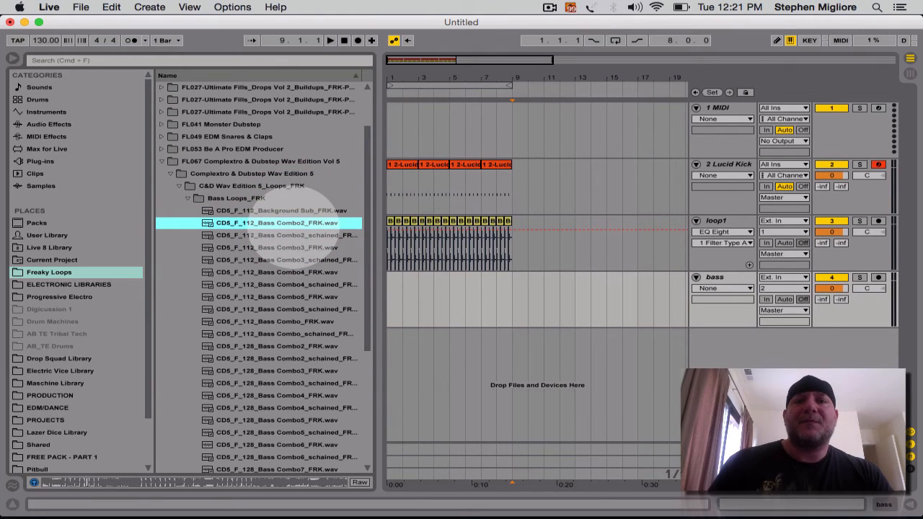
click(294, 235)
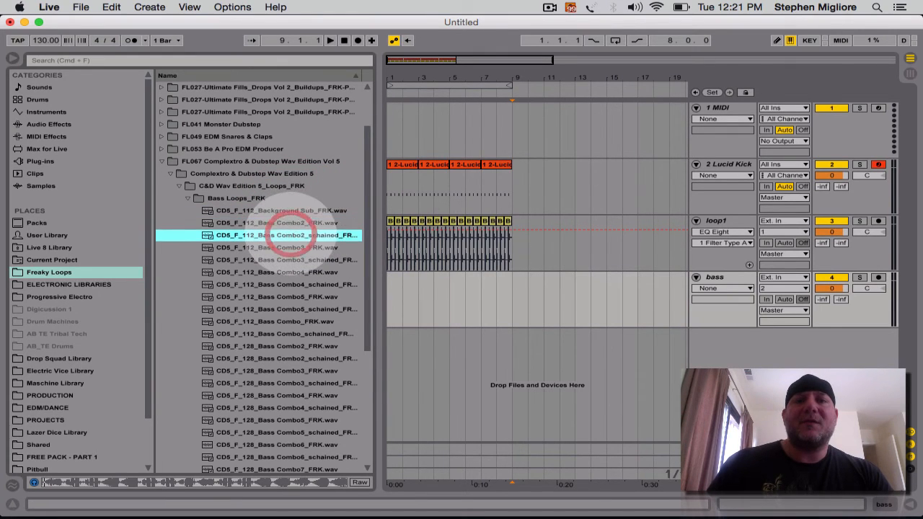
click(289, 247)
click(283, 272)
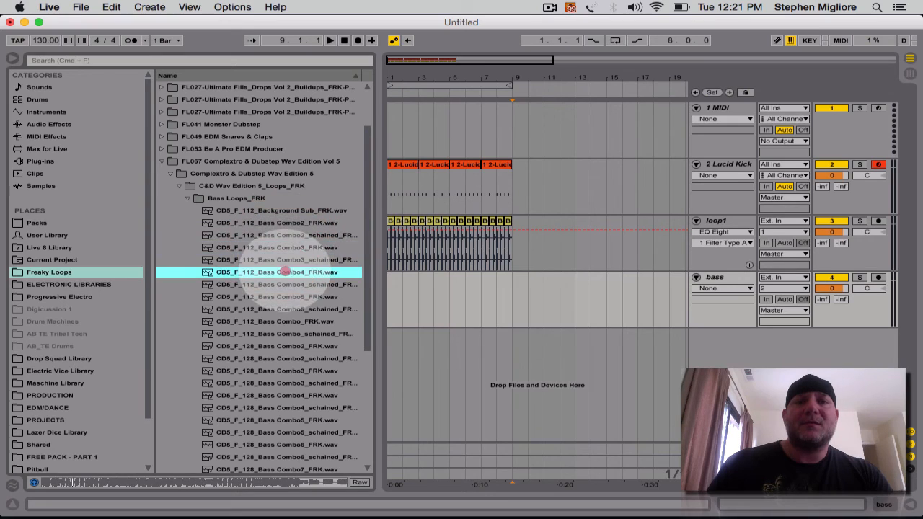
click(287, 284)
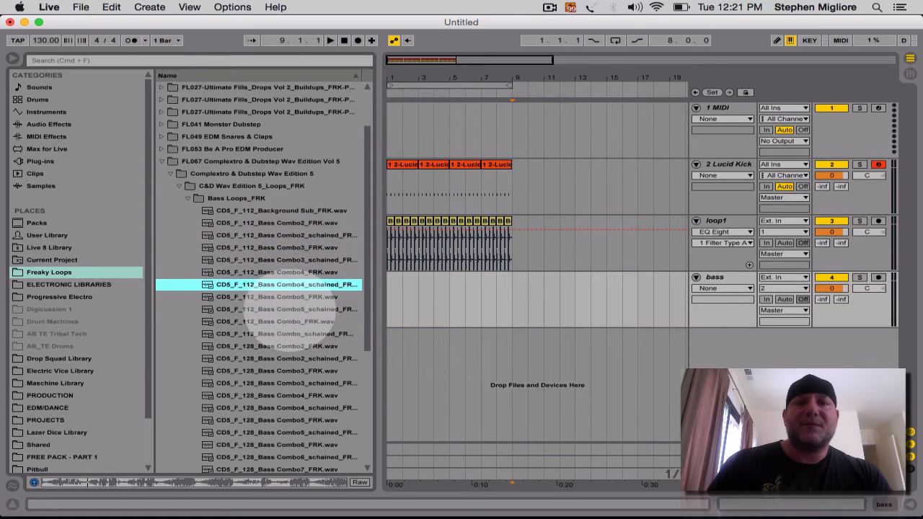
click(281, 309)
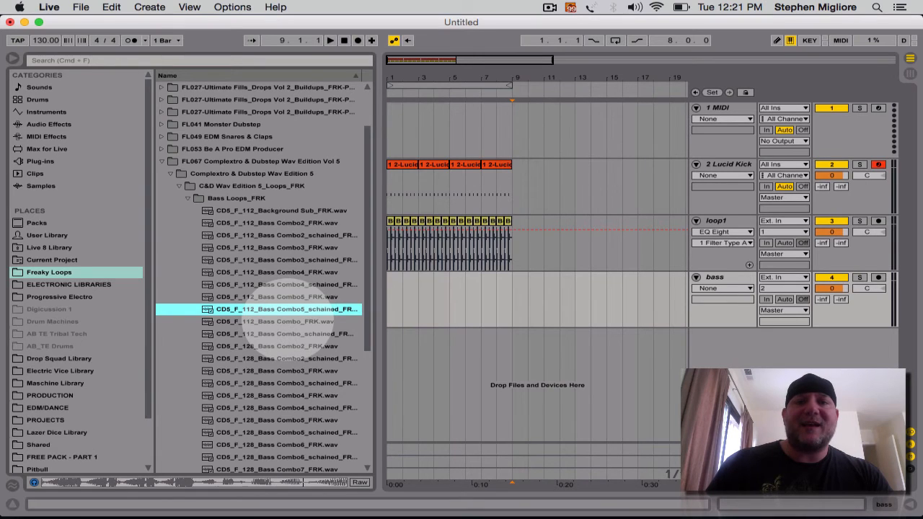
click(278, 322)
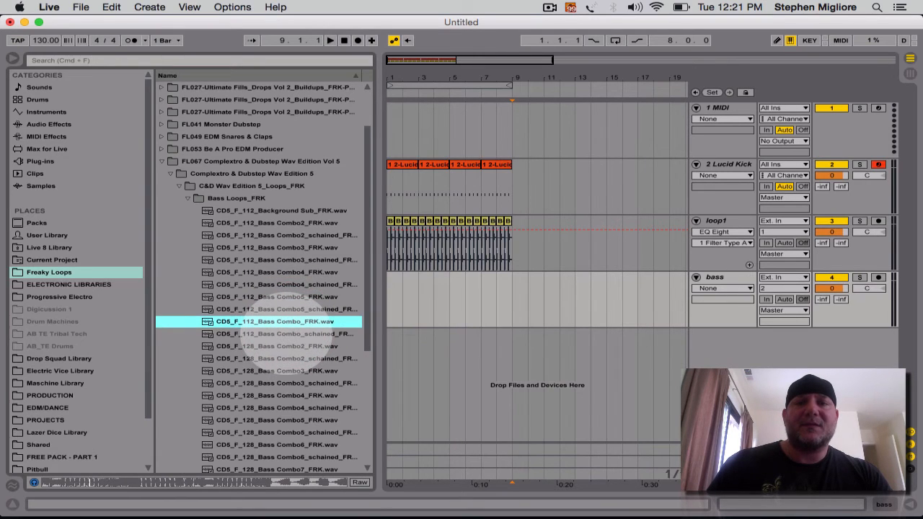
click(286, 334)
- Audition the 128 BPM bass loops and select CD5_F_128_Bass Combo8_FRK.wav
click(286, 346)
scroll(287, 346, down, 5)
click(286, 346)
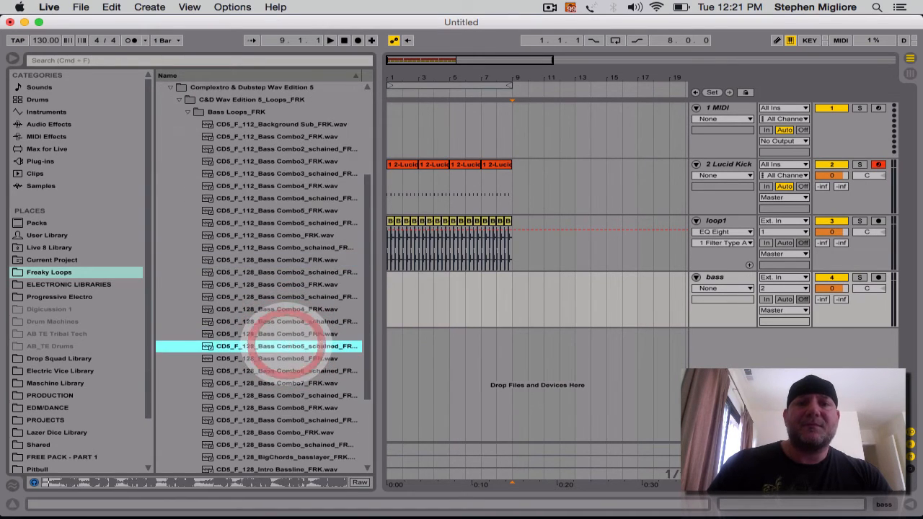
scroll(286, 346, down, 6)
click(278, 247)
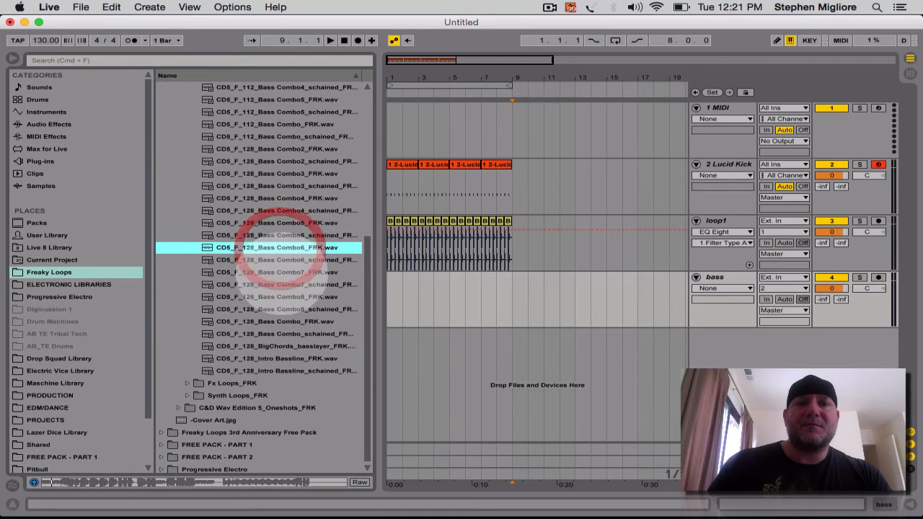
click(277, 271)
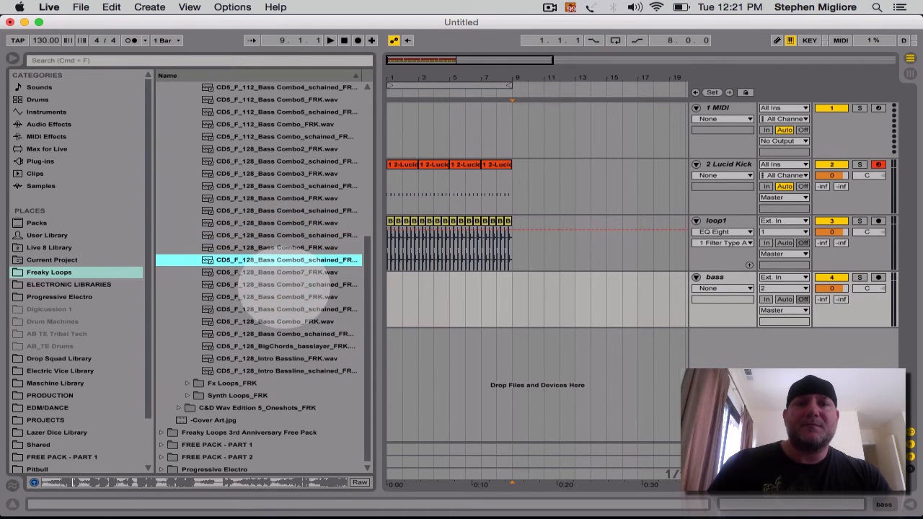
click(284, 284)
click(284, 309)
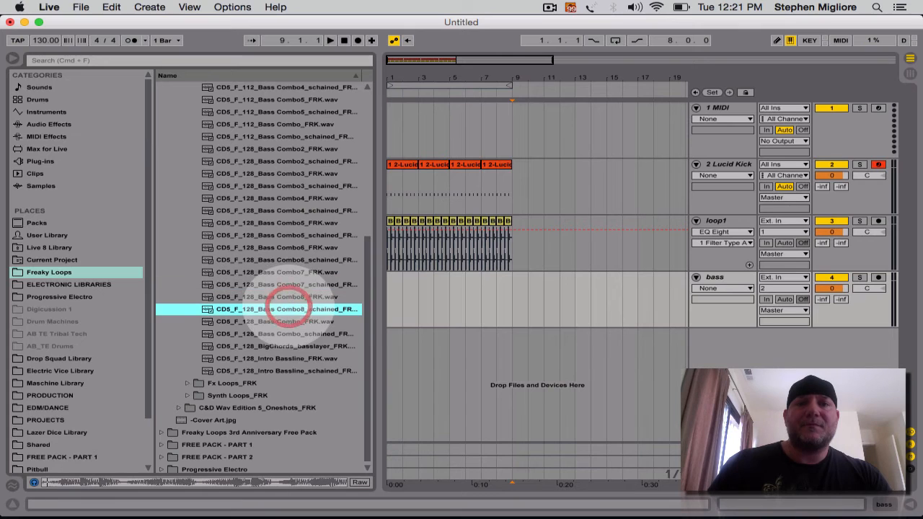
click(278, 321)
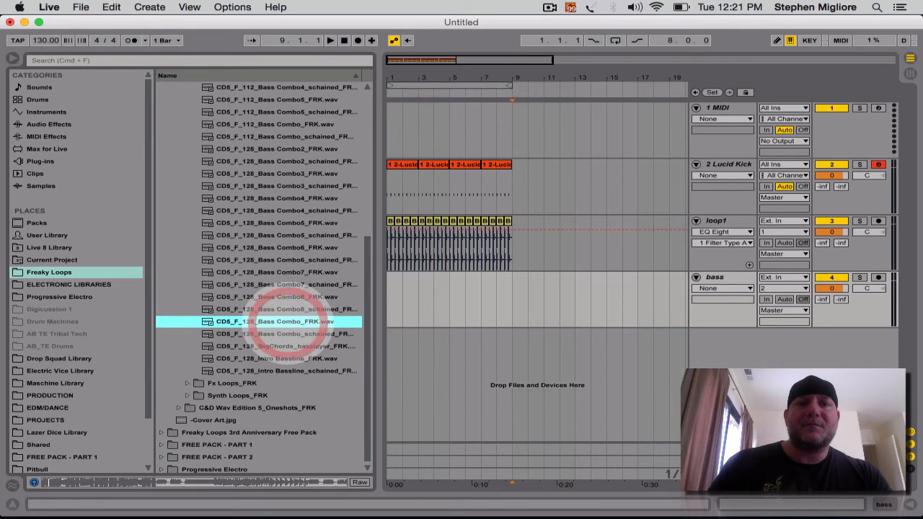
click(279, 333)
click(284, 346)
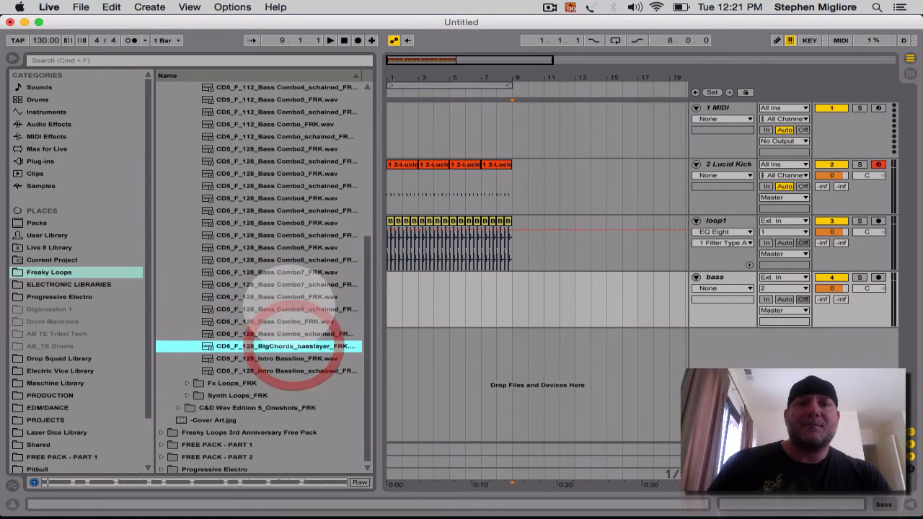
click(287, 297)
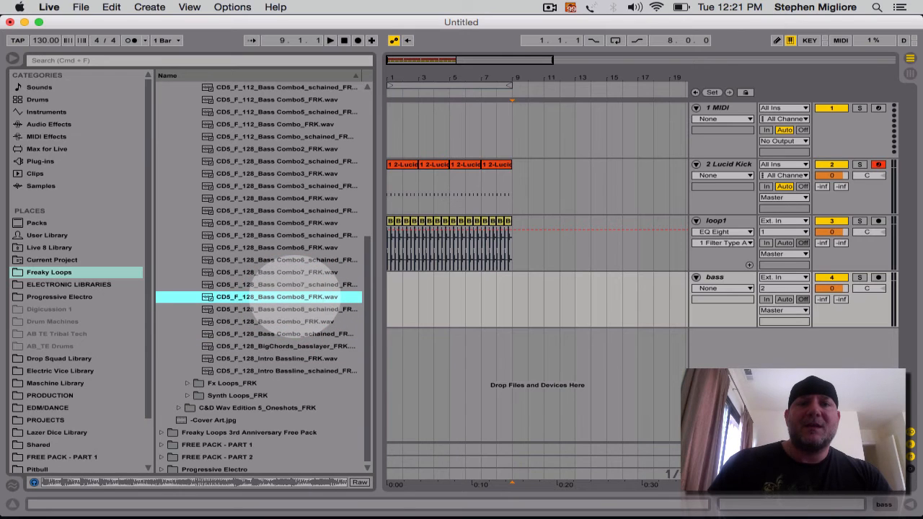
- Place CD5_F_128_Bass Combo8_FRK.wav at bar 1 of the bass track and check its warp settings in the clip view
drag(295, 296, 396, 292)
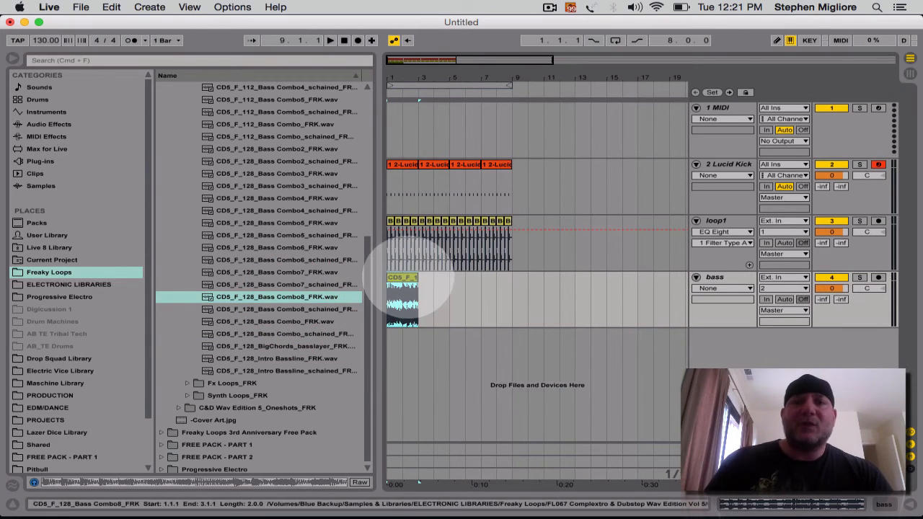
double_click(408, 279)
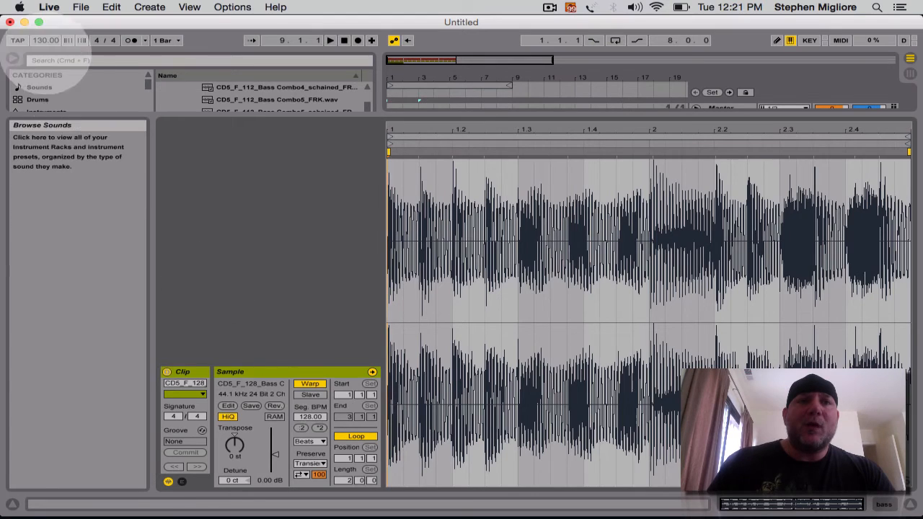
key(super+alt+l)
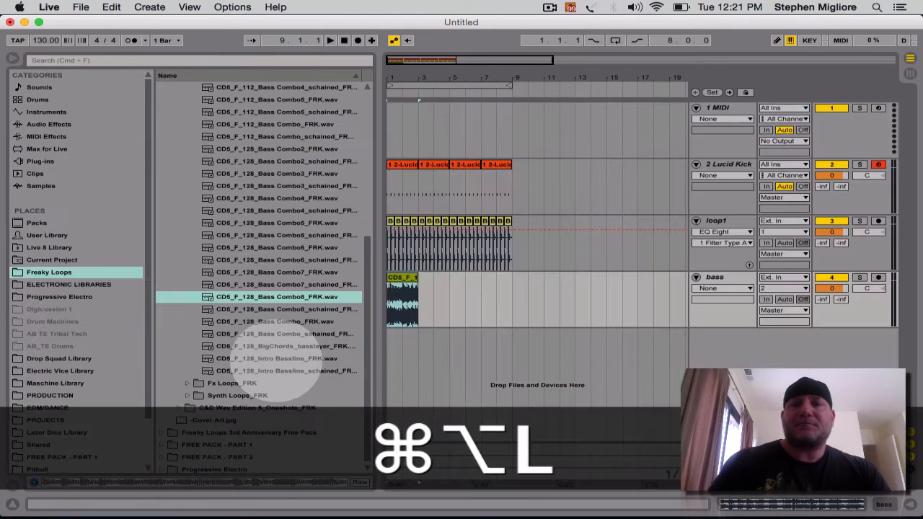
- Play back the groove, lower the bass track's volume to -1.4 dB and select the bass clip
key(space)
drag(828, 289, 829, 294)
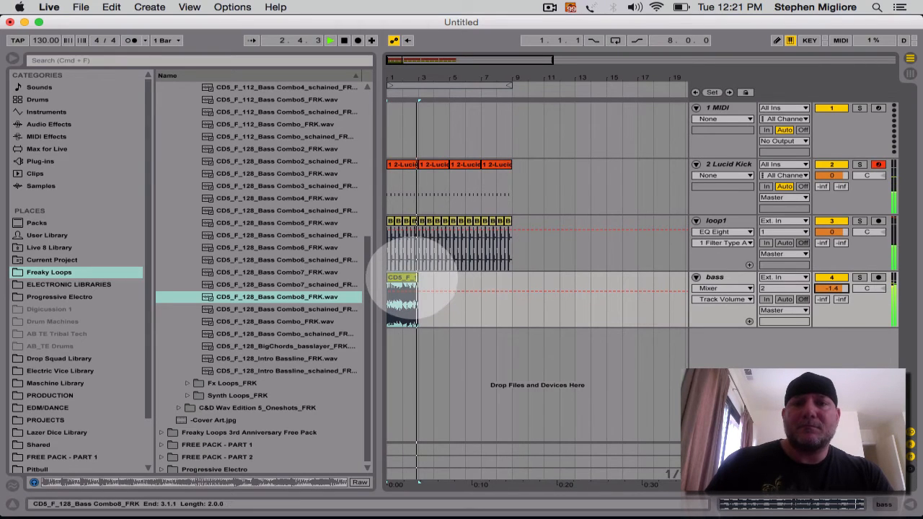
key(space)
click(415, 278)
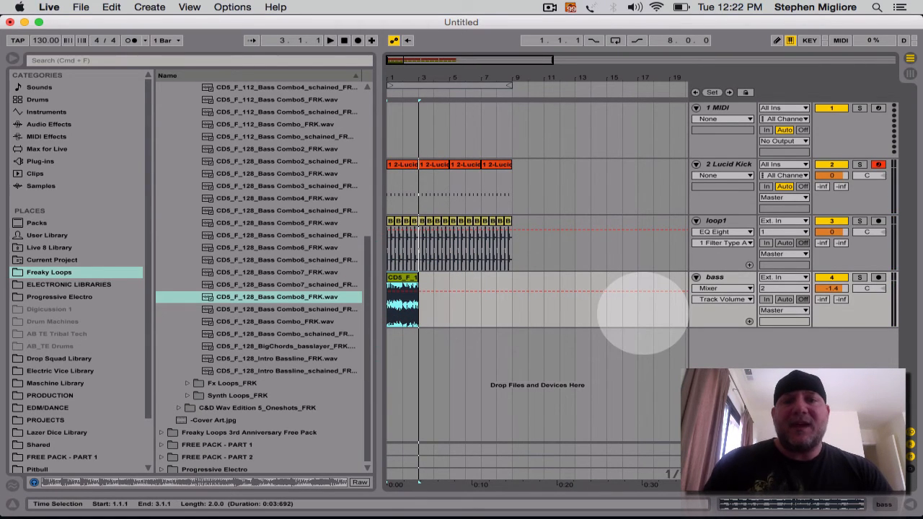
- Duplicate the bass clip three times so the bass loop fills bars 1 through 8
key(super+d)
key(super+d)
key(super+d)
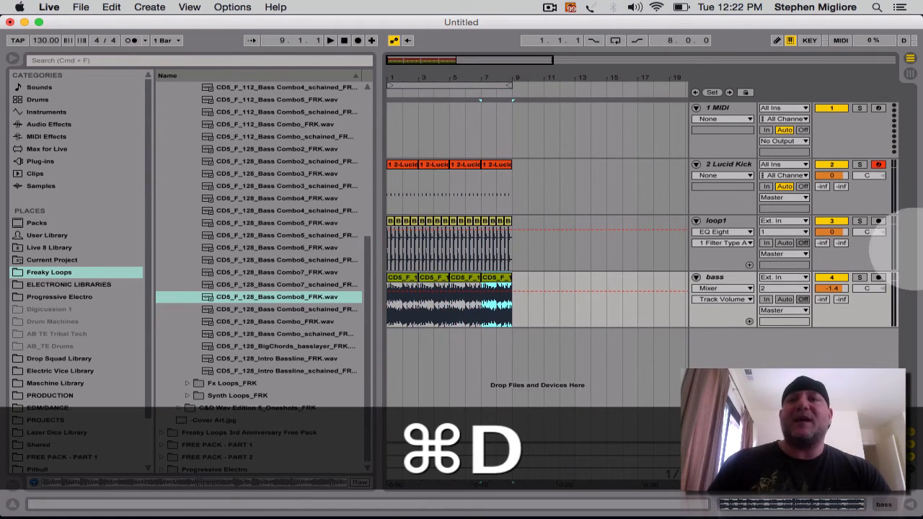
- Play back the groove from bar 1 and lower the bass track's volume to -3.9 dB
click(695, 91)
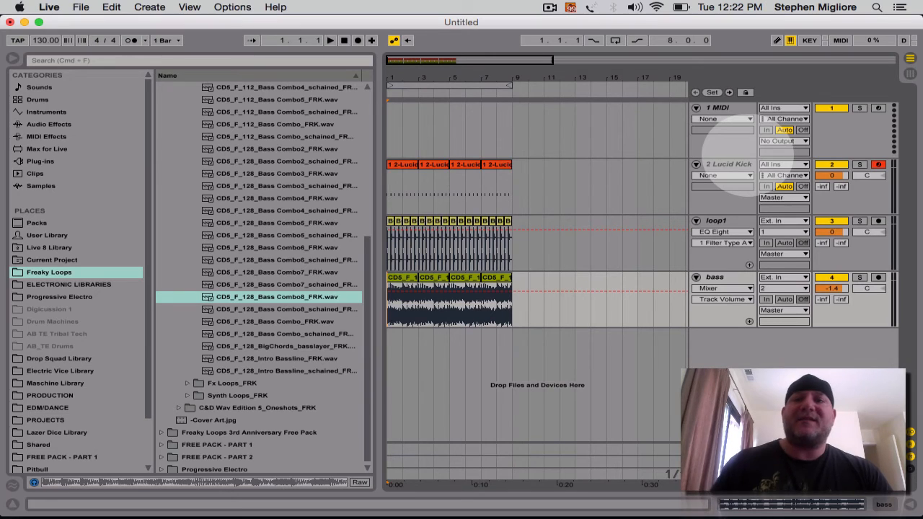
key(space)
drag(831, 289, 832, 296)
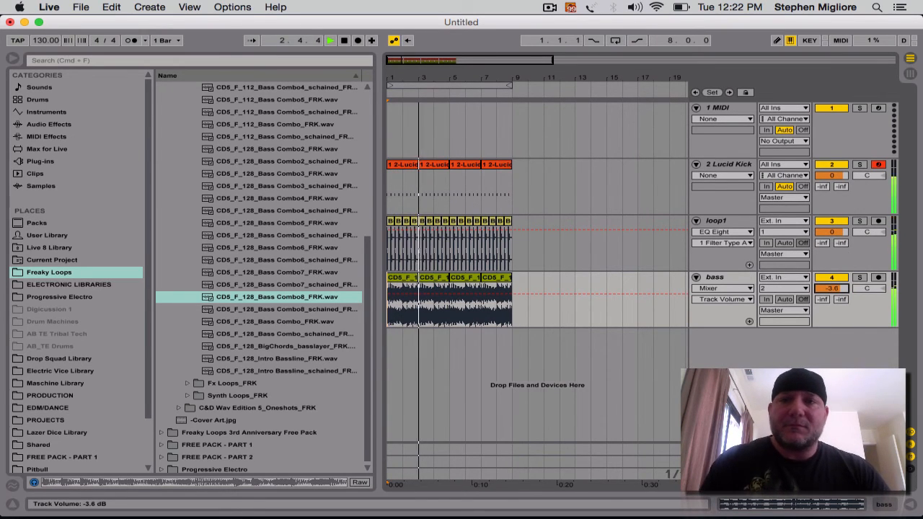
drag(831, 288, 832, 288)
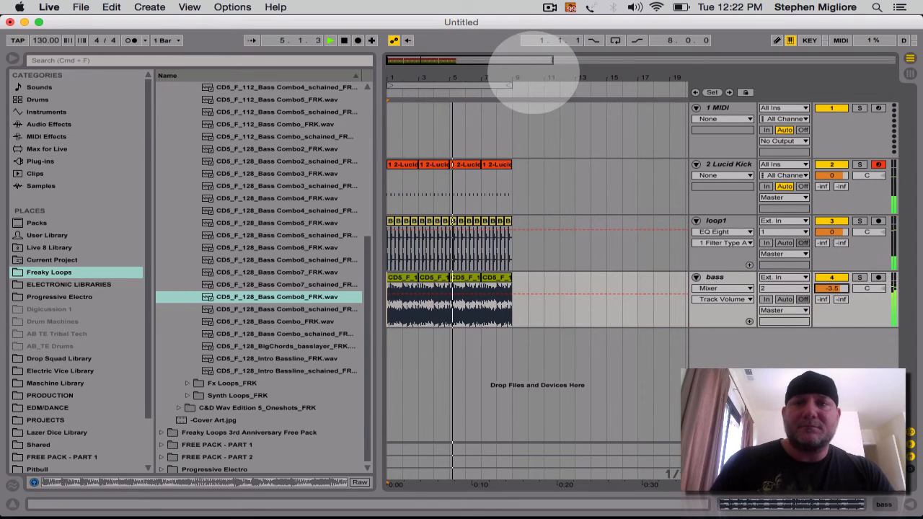
drag(832, 288, 832, 292)
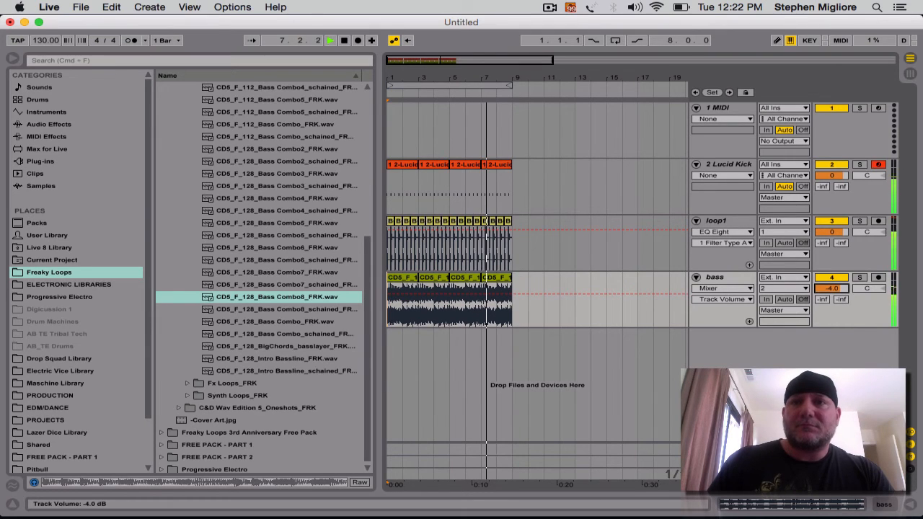
drag(829, 288, 829, 286)
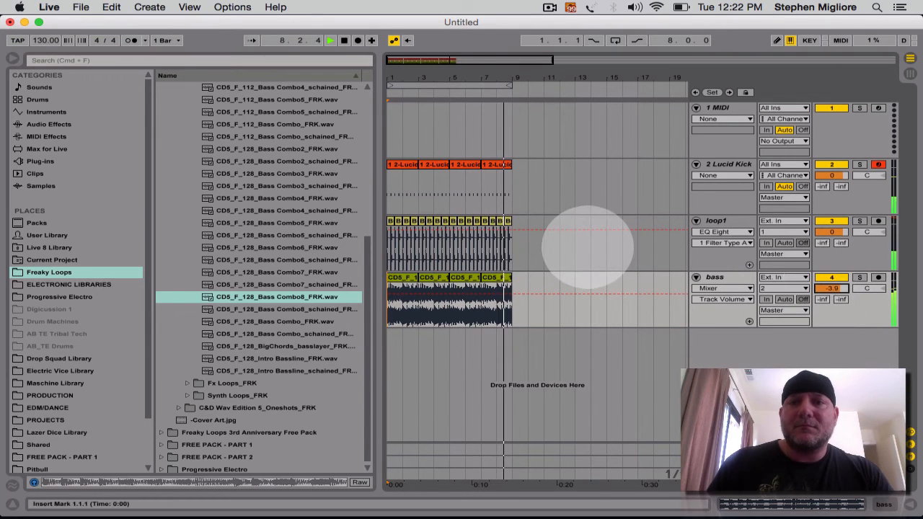
key(space)
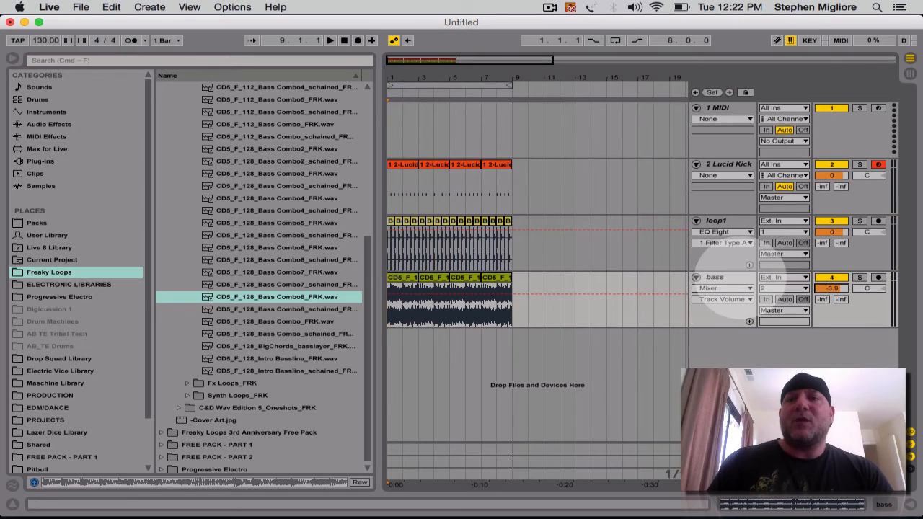
- Add an audio track below the bass track, name it synth and set the insert point at its bar 1
click(725, 288)
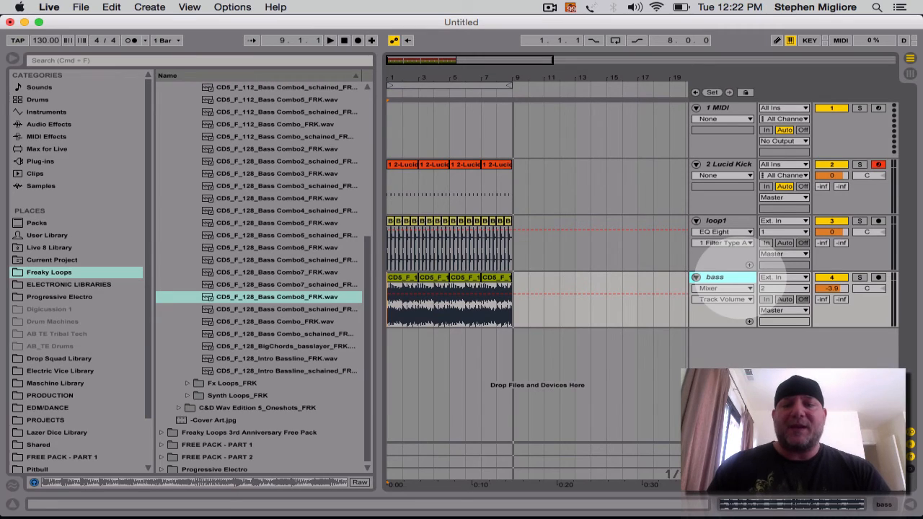
key(super+t)
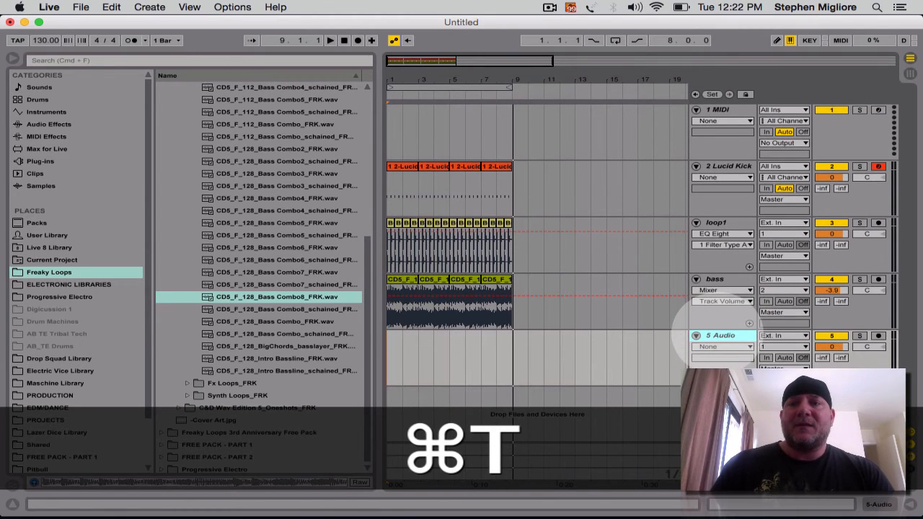
key(super+r)
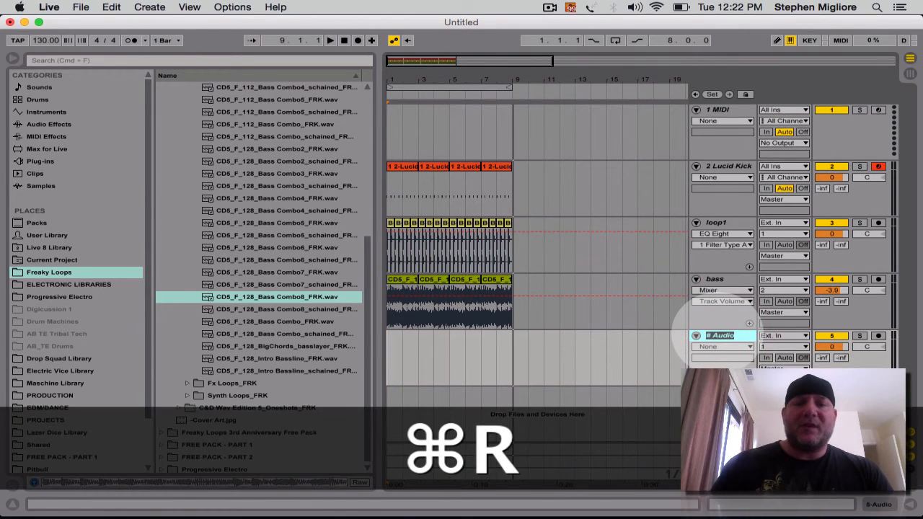
text(synth)
key(Return)
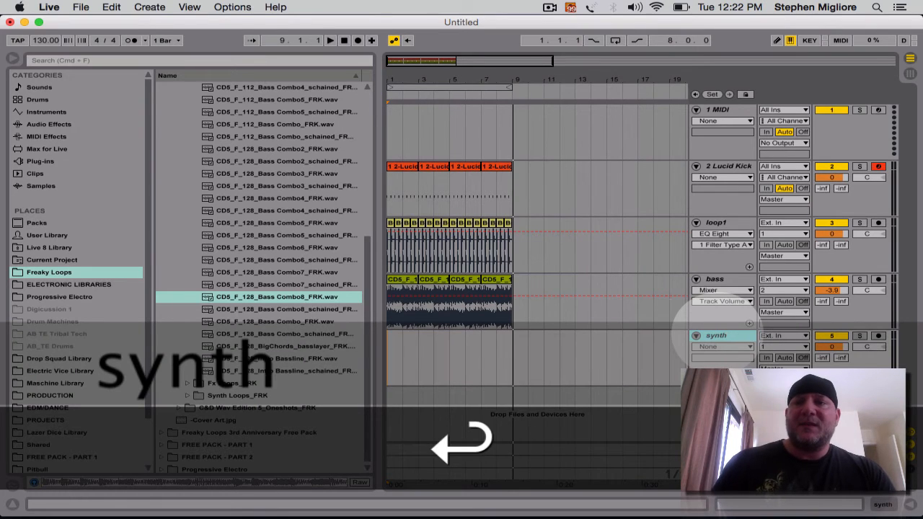
click(508, 346)
click(388, 353)
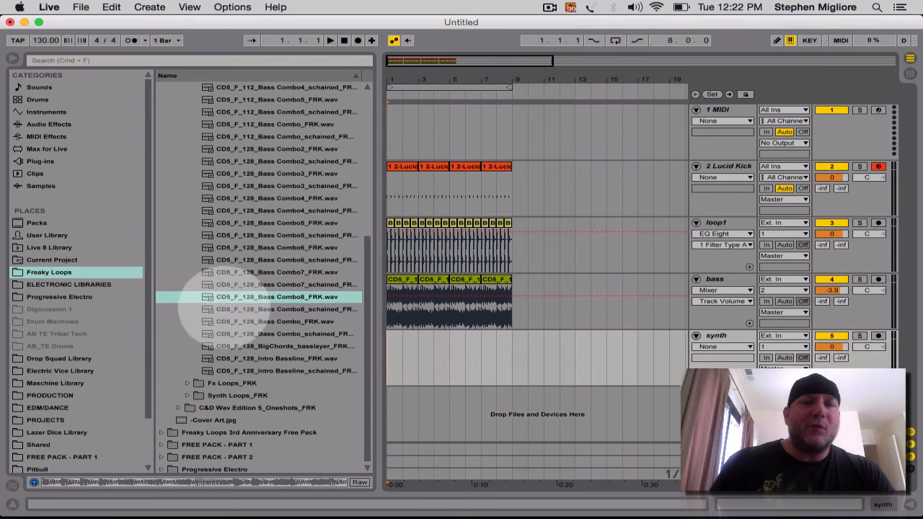
- Open the Synth Loops_FRK folder to list its synth loops
click(238, 295)
click(238, 392)
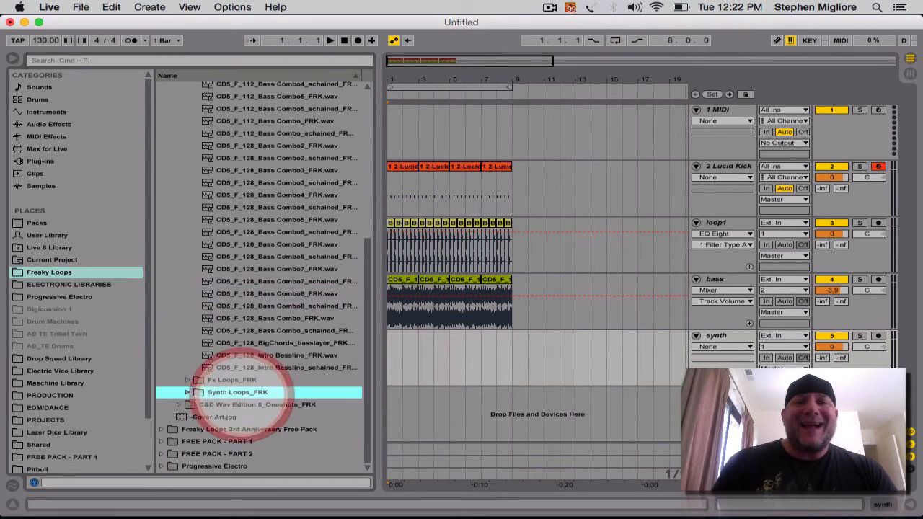
key(Right)
scroll(241, 394, down, 1)
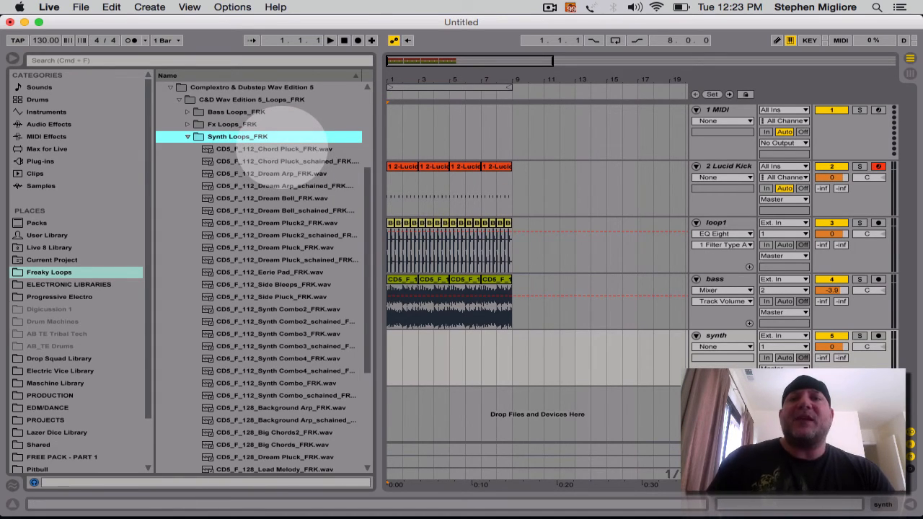
drag(465, 81, 467, 105)
scroll(418, 179, left, 4)
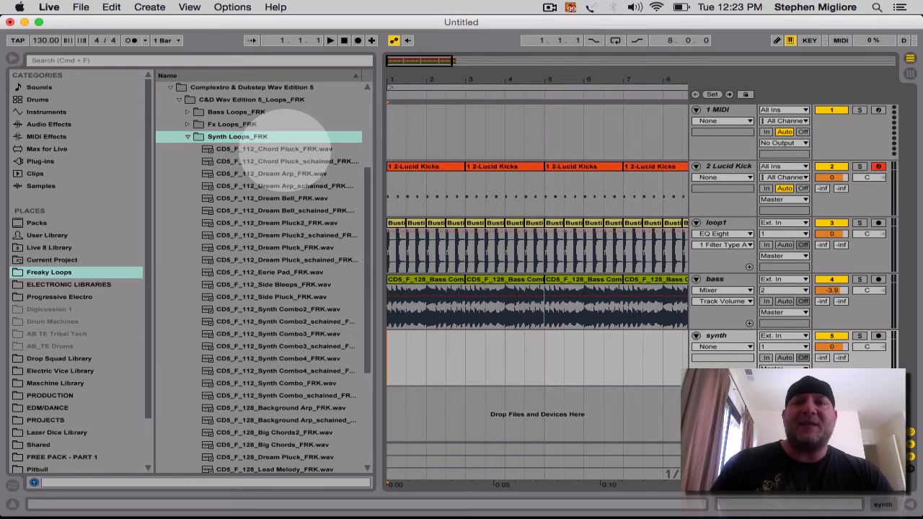
- Audition the 112 BPM synth loops from Chord Pluck through the schained Synth Combo2 variation
click(284, 148)
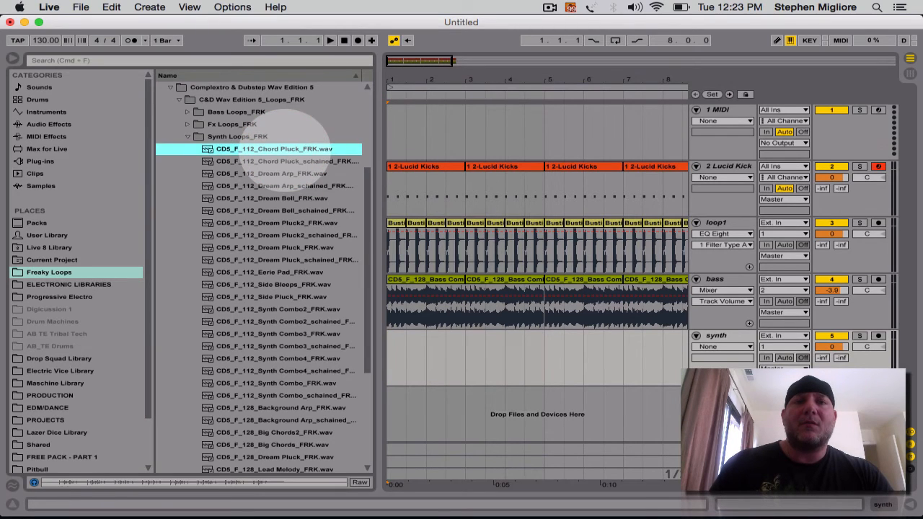
key(Down)
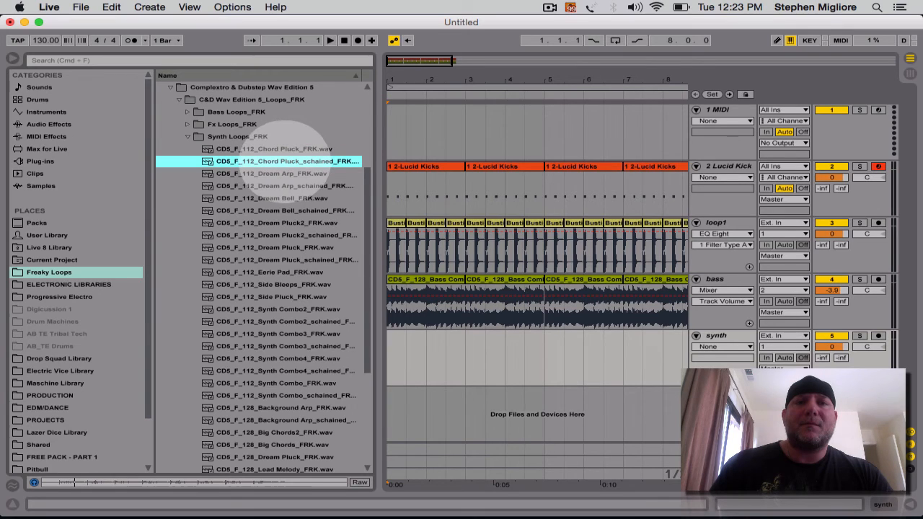
click(285, 174)
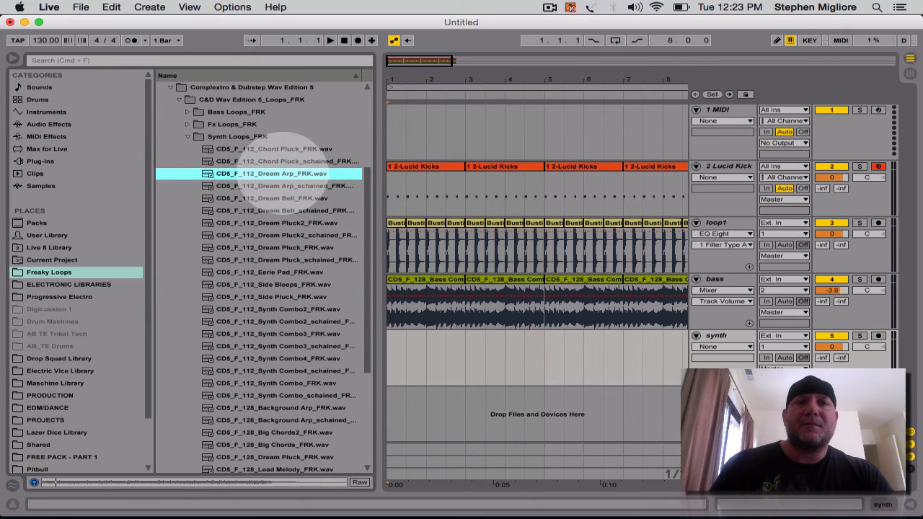
key(Down)
key(Down)
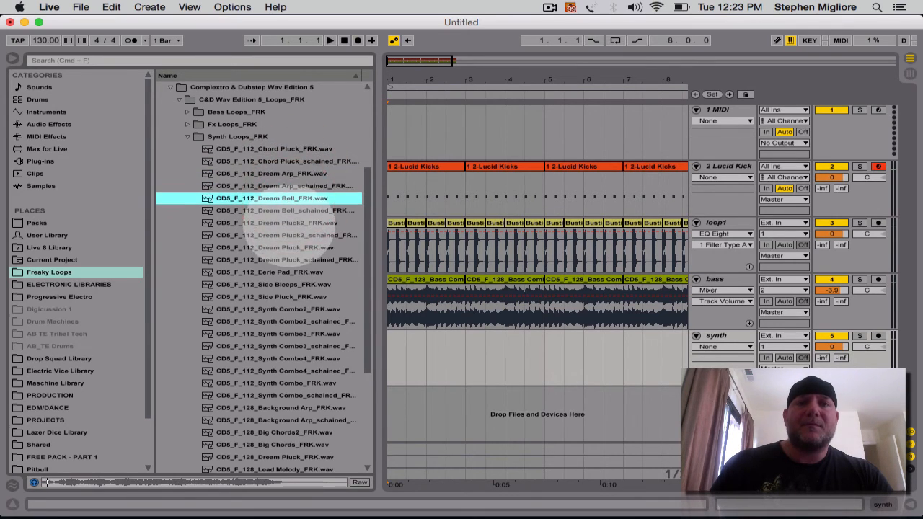
click(288, 224)
click(291, 238)
click(293, 260)
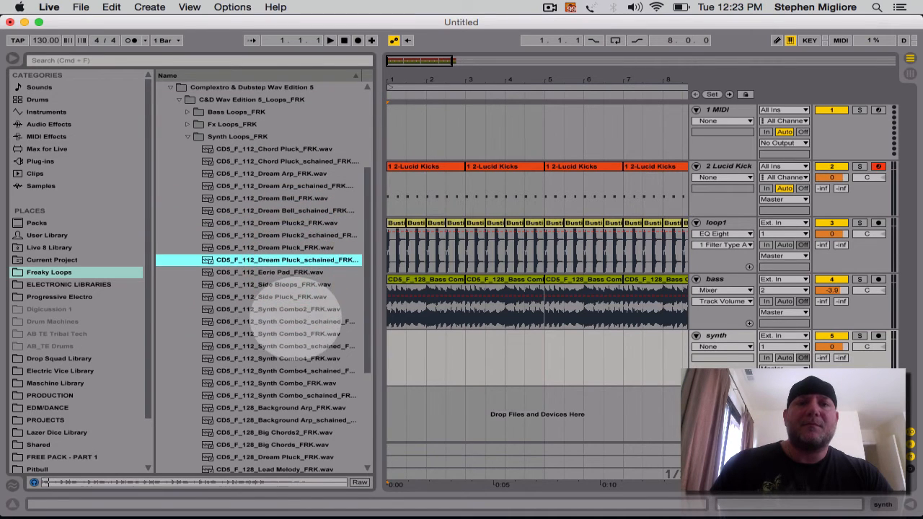
click(292, 321)
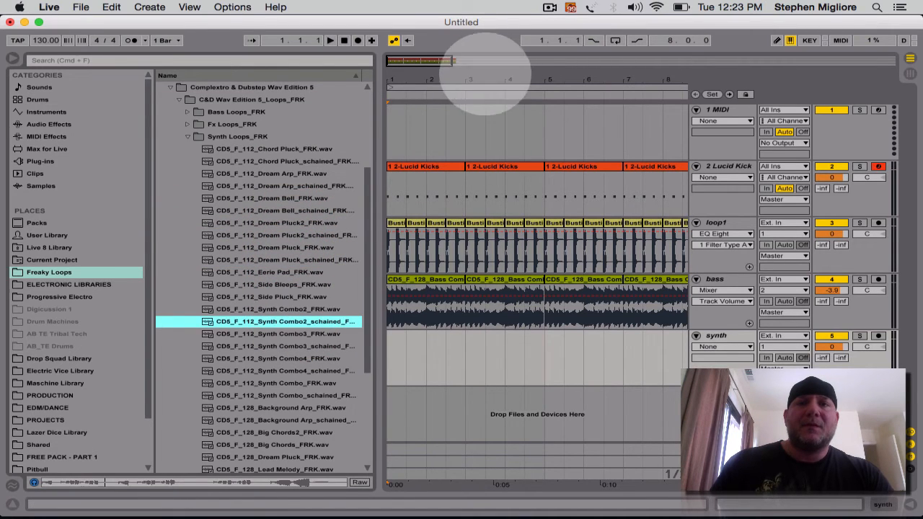
drag(485, 71, 447, 186)
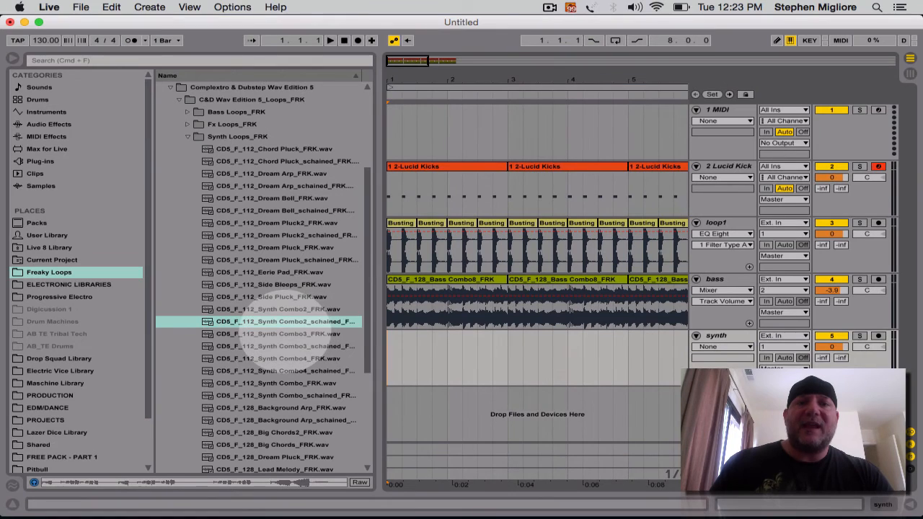
- Audition the Synth Combo3 and Combo4 loops and place CD5_F_112_Synth Combo4_FRK.wav at bar 1 of the synth track
click(285, 334)
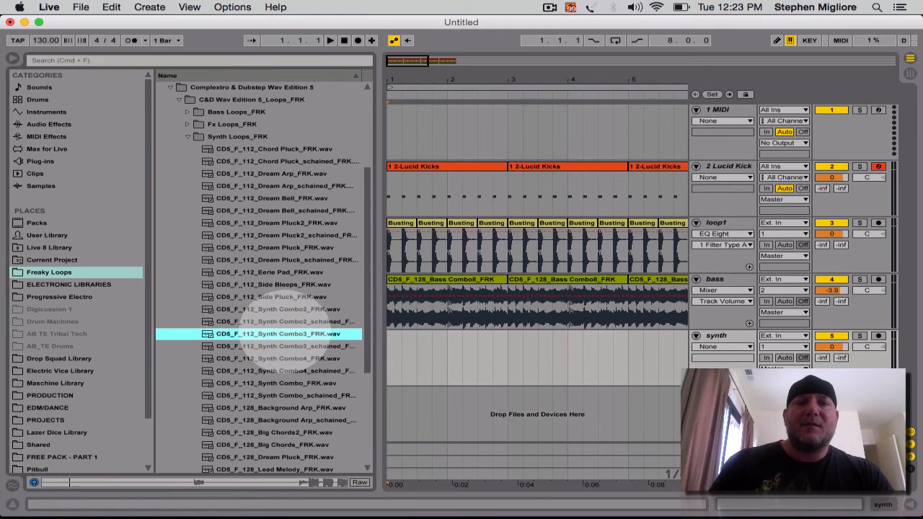
click(287, 345)
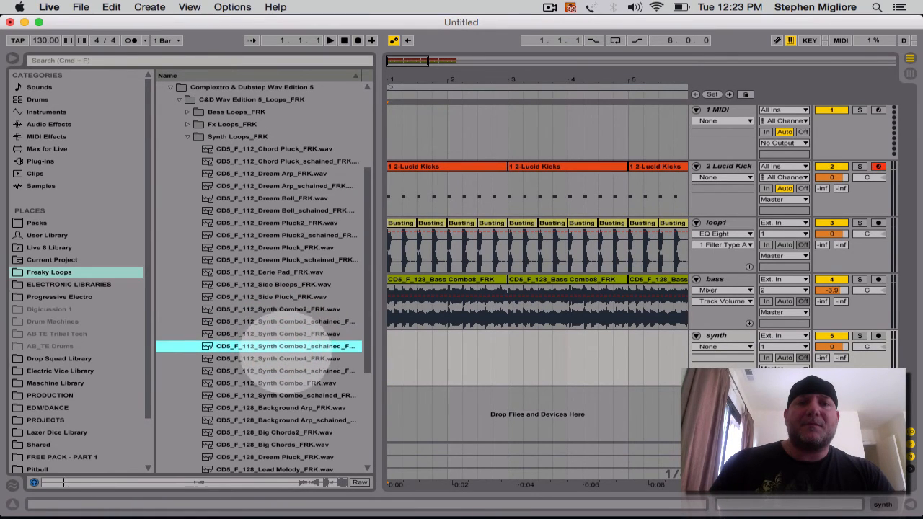
click(288, 359)
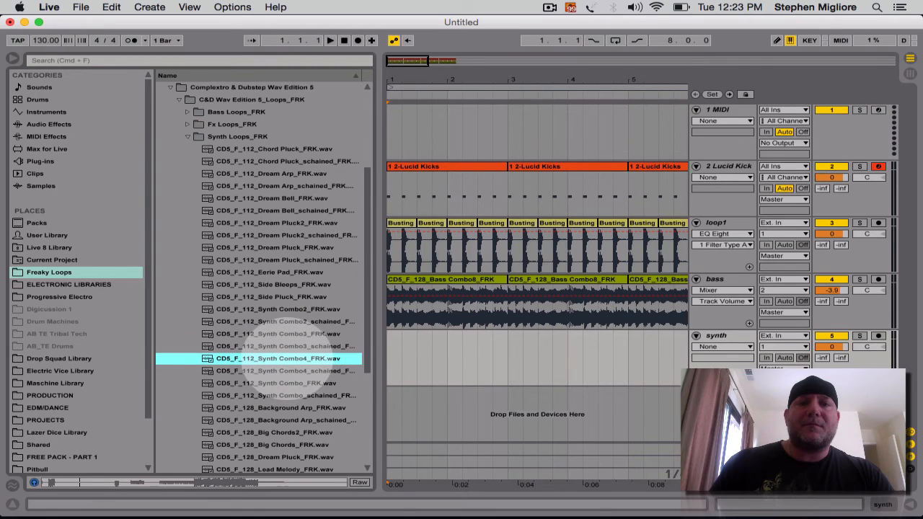
drag(287, 358, 393, 361)
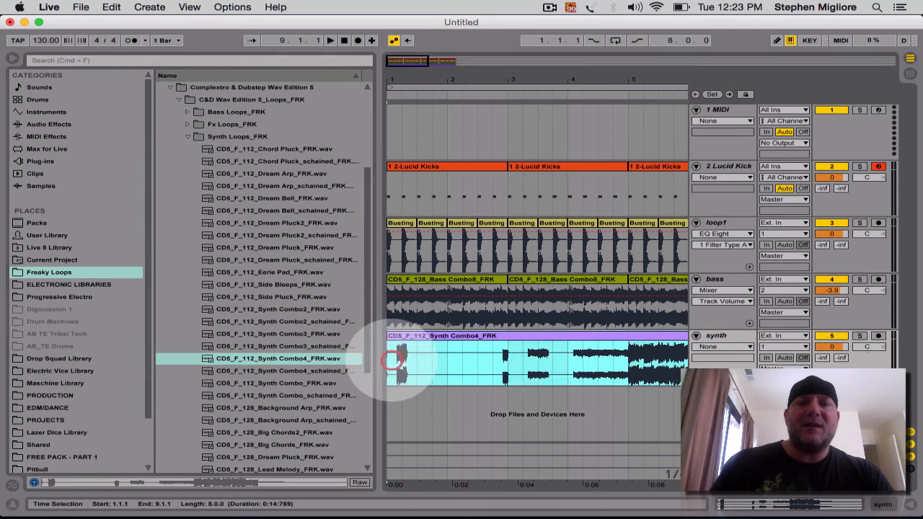
- Play back the groove with the synth loop and lower the synth track's volume to -9.0 dB
click(567, 278)
key(space)
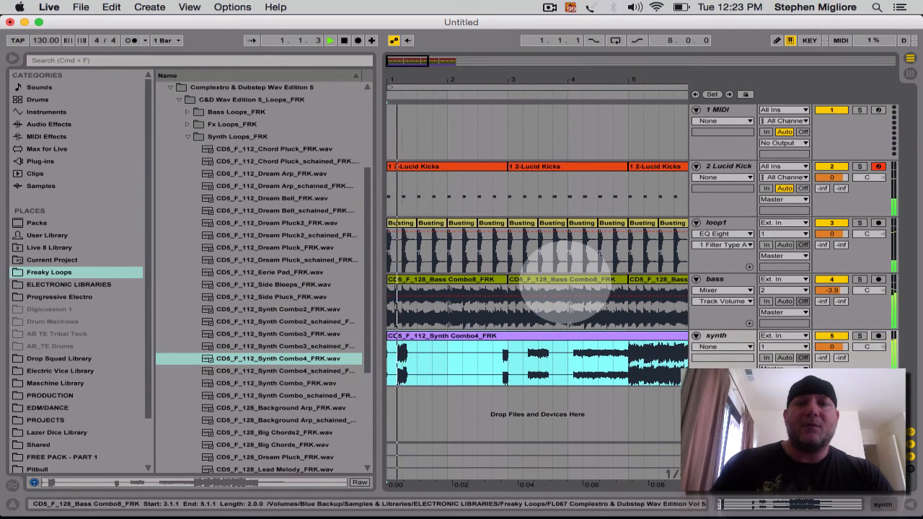
drag(831, 347, 831, 351)
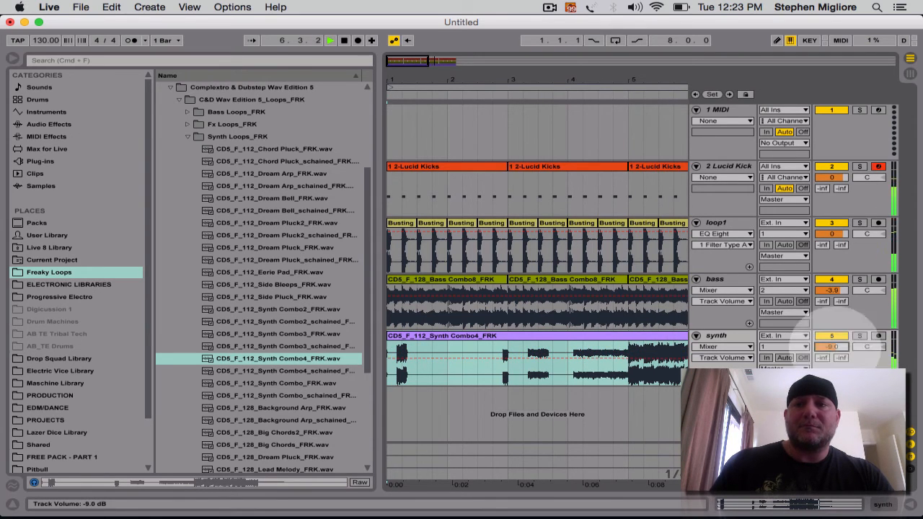
click(638, 375)
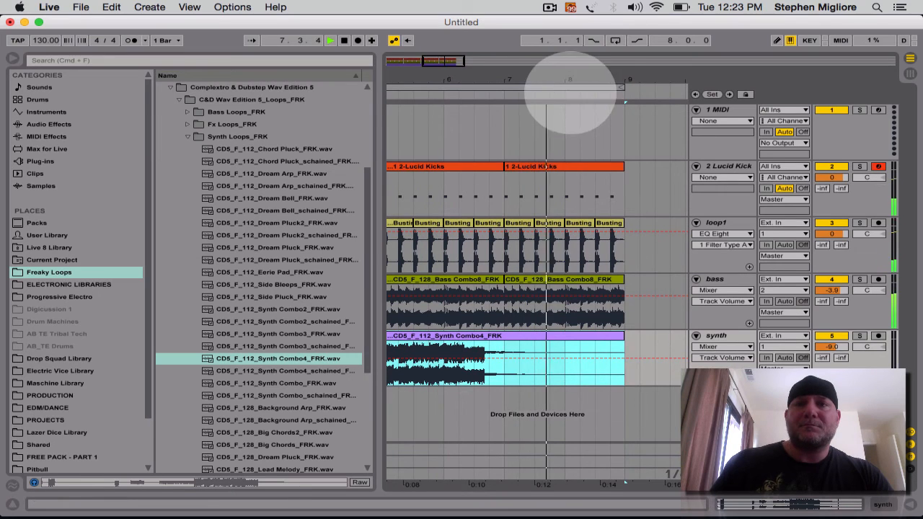
drag(569, 79, 570, 47)
drag(526, 77, 493, 77)
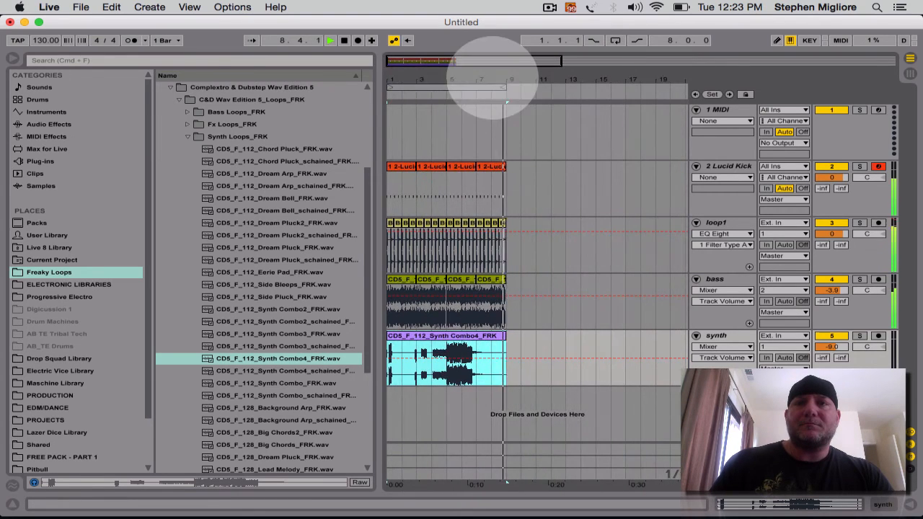
key(space)
- Select the eight-bar loop range and replay the opening bars of the groove
click(472, 86)
key(space)
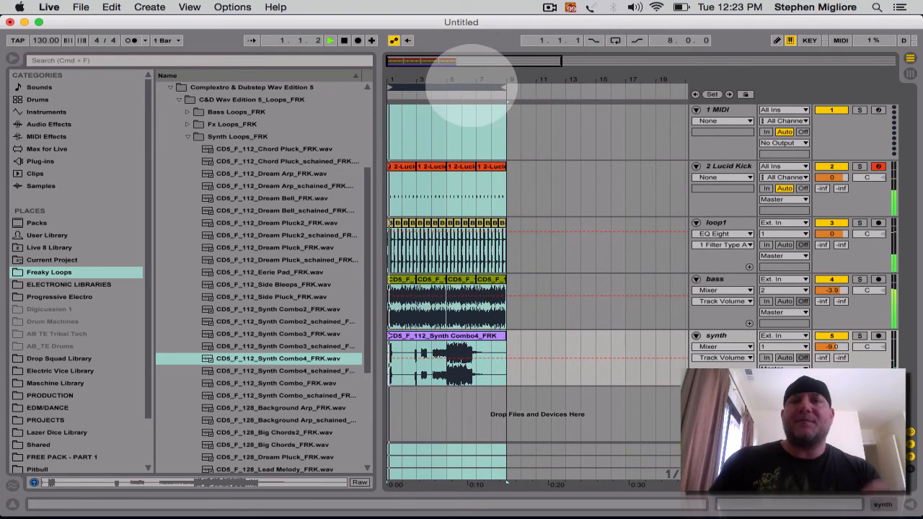
drag(477, 79, 477, 90)
key(plus)
key(space)
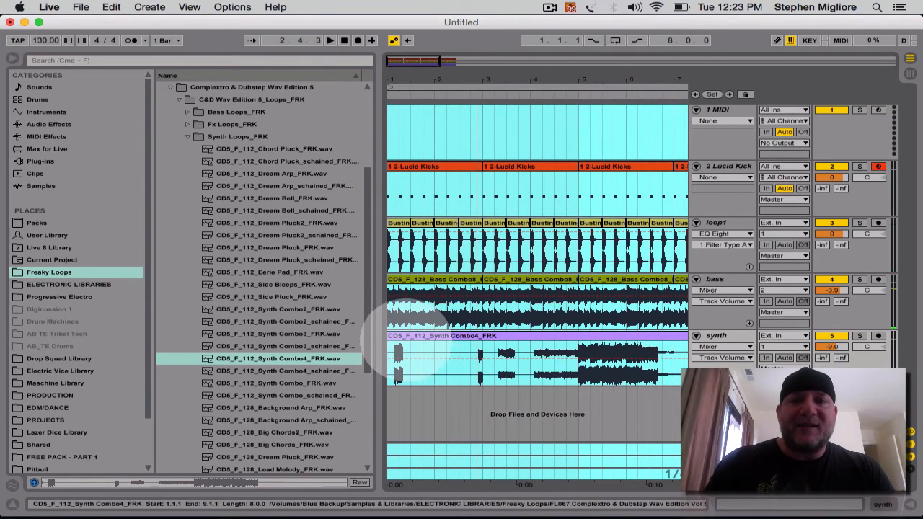
- Split the Synth Combo4 clip at 1.2.2, right after its first stab
drag(447, 81, 448, 90)
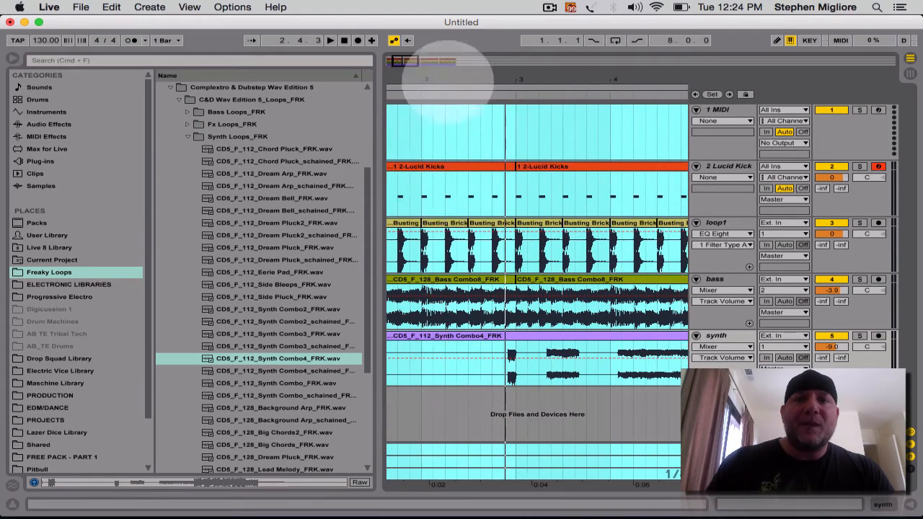
scroll(440, 193, left, 3)
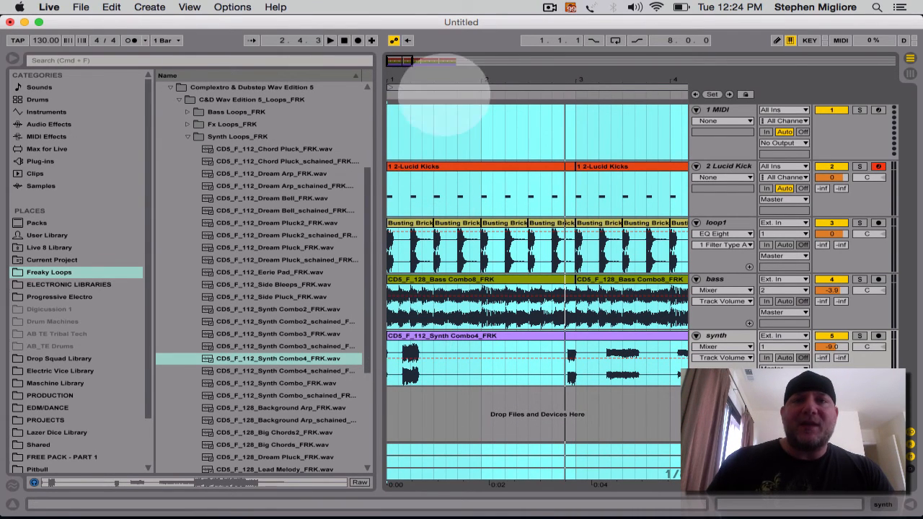
drag(432, 54, 442, 82)
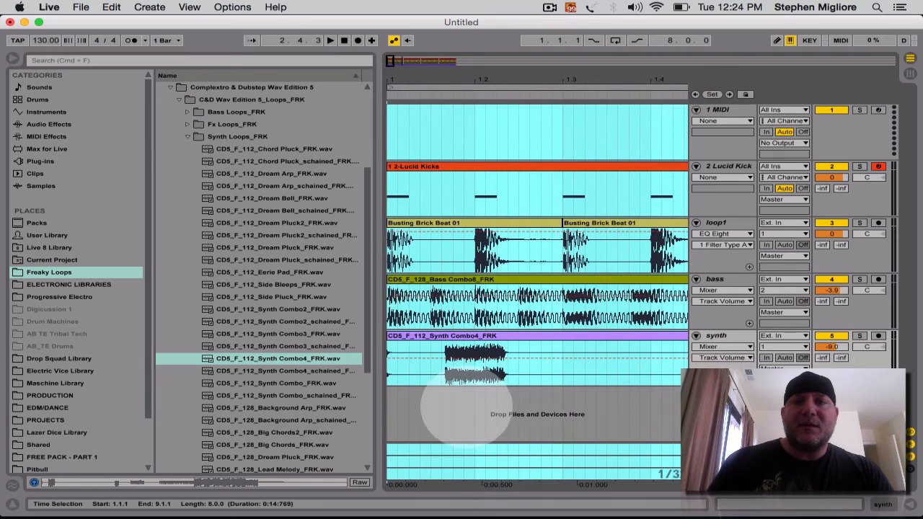
click(507, 366)
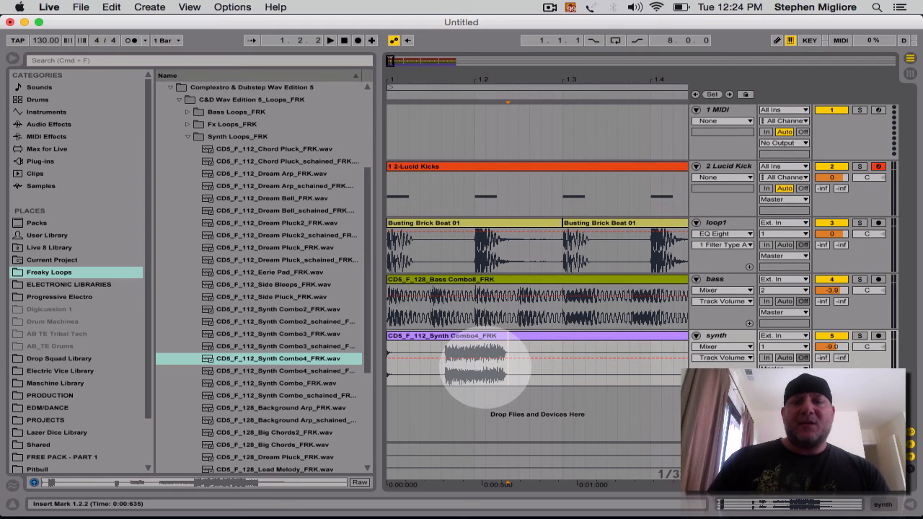
key(super+e)
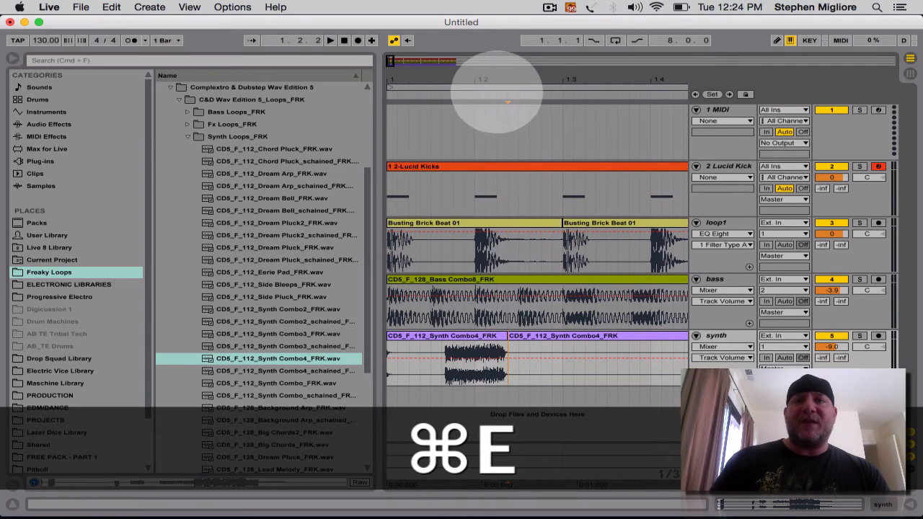
- Split the Synth Combo4 clip again exactly at the start of the first stab's waveform, just after 1.1.3
drag(487, 83, 462, 216)
scroll(458, 226, left, 6)
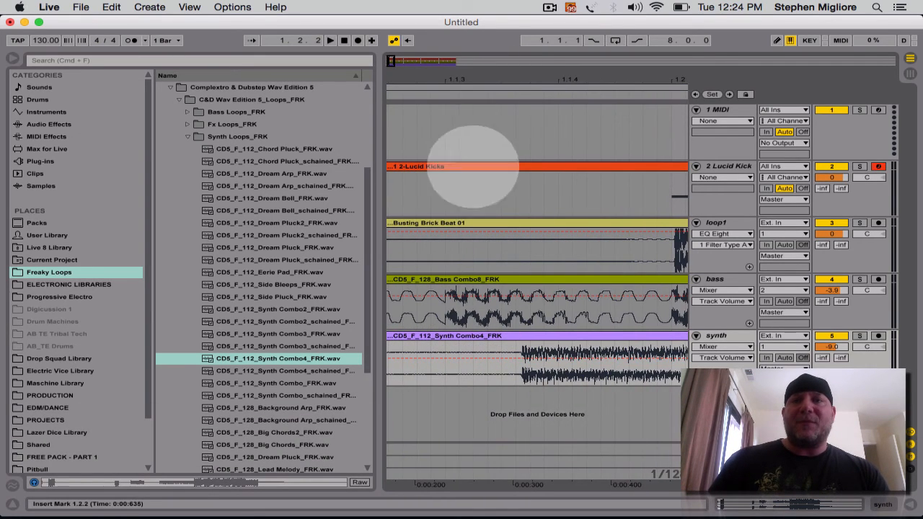
drag(511, 79, 496, 190)
scroll(556, 305, right, 5)
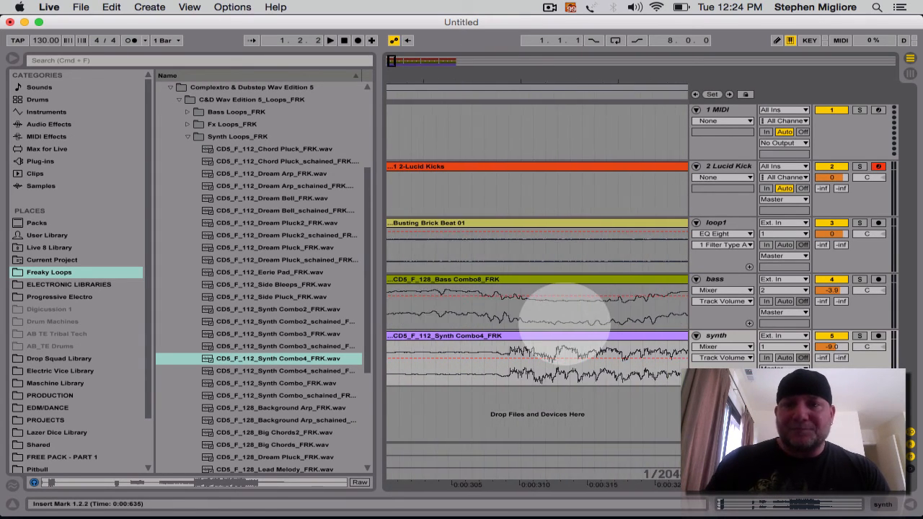
click(506, 365)
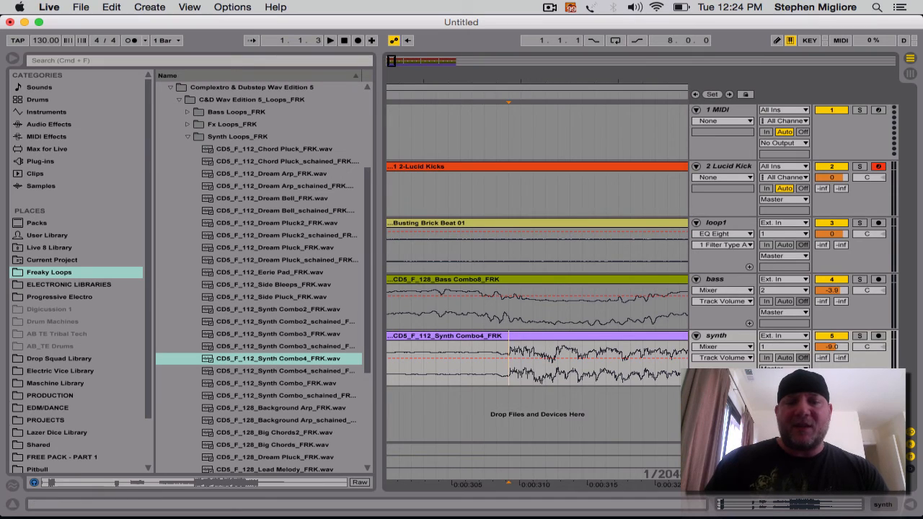
key(super+e)
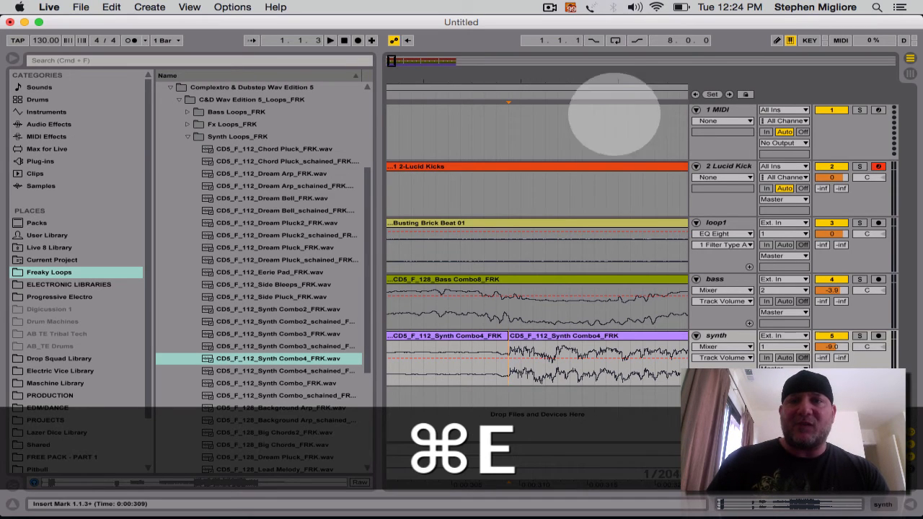
- Cut the silent lead-in before the first synth stab and move the stab to the start of bar 1
drag(592, 82, 504, 78)
click(522, 337)
key(super+x)
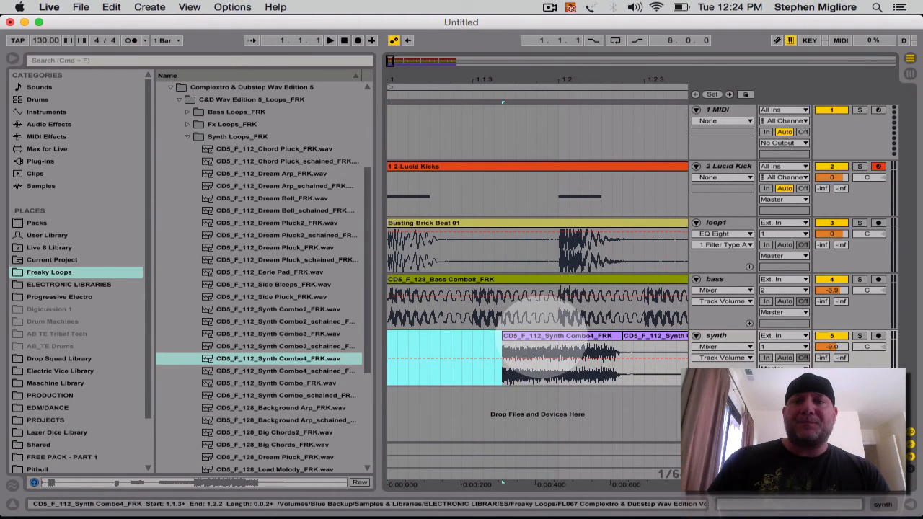
click(541, 336)
drag(541, 336, 426, 337)
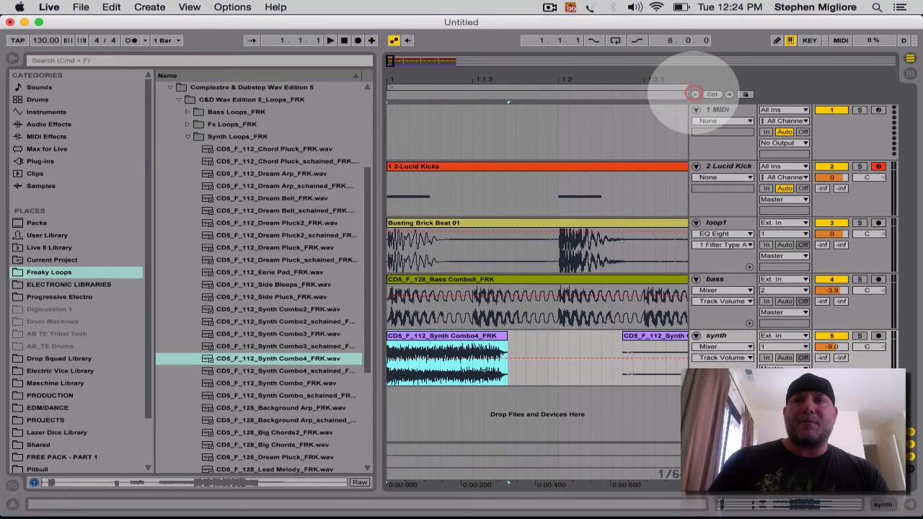
- Play back the opening bars of the groove with the synth stab on the first beat
key(space)
key(space)
drag(568, 78, 568, 52)
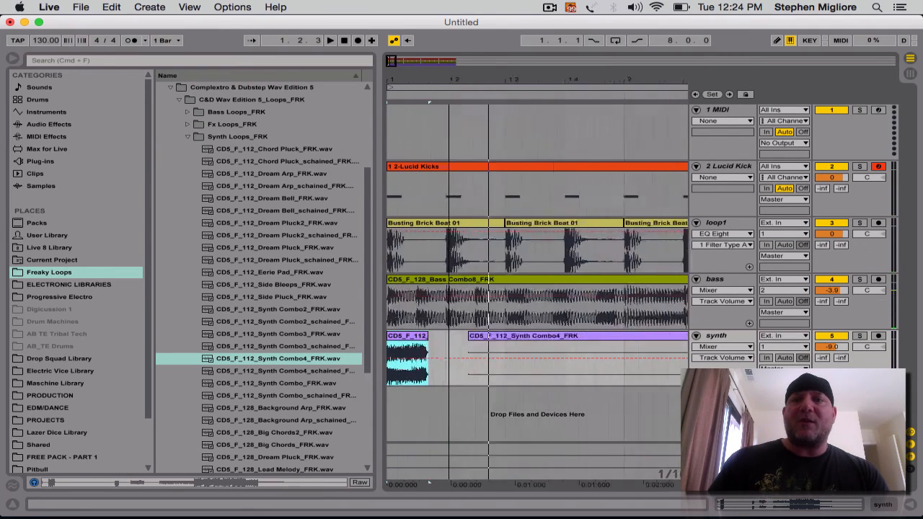
drag(403, 77, 403, 54)
key(space)
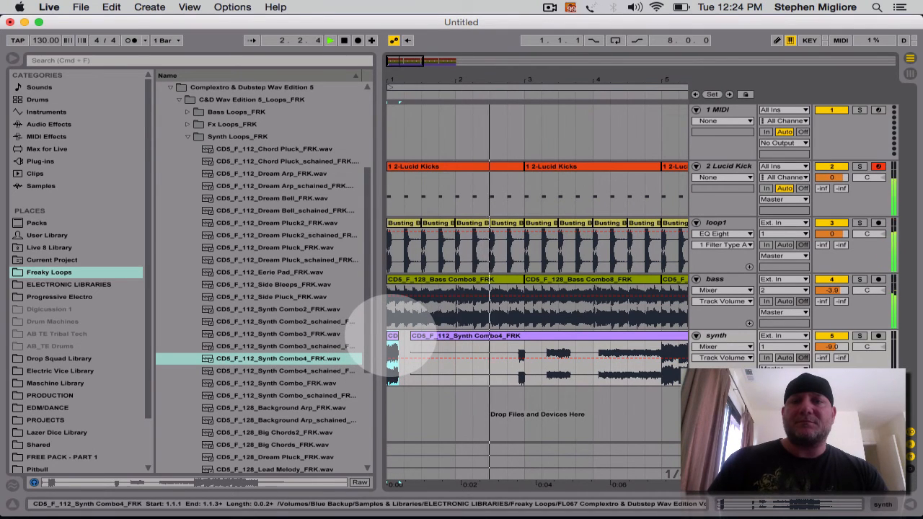
key(space)
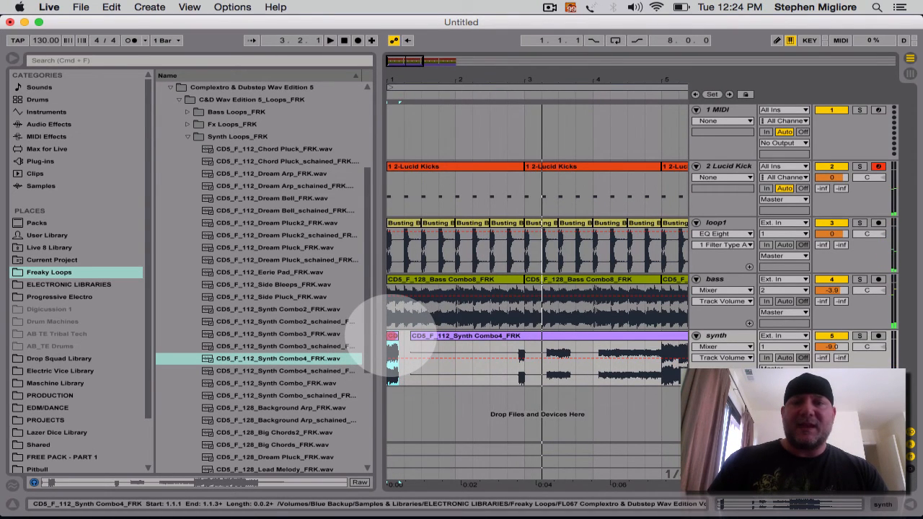
- Copy the opening synth stab to the start of bar 3 and cut the synth clip segment between 1.2.2 and bar 3
drag(392, 336, 529, 342)
click(514, 337)
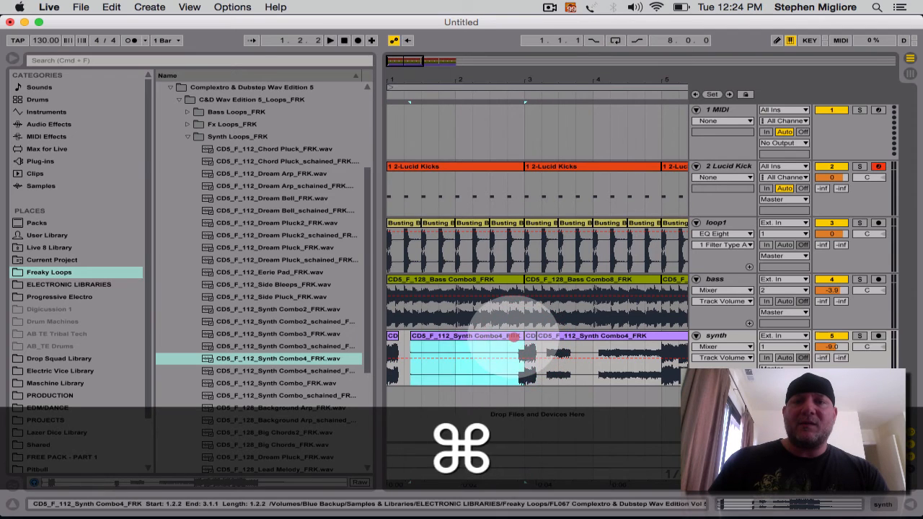
key(cmd+x)
- Briefly play the groove and set both the A and B sends of the synth track to -11
key(space)
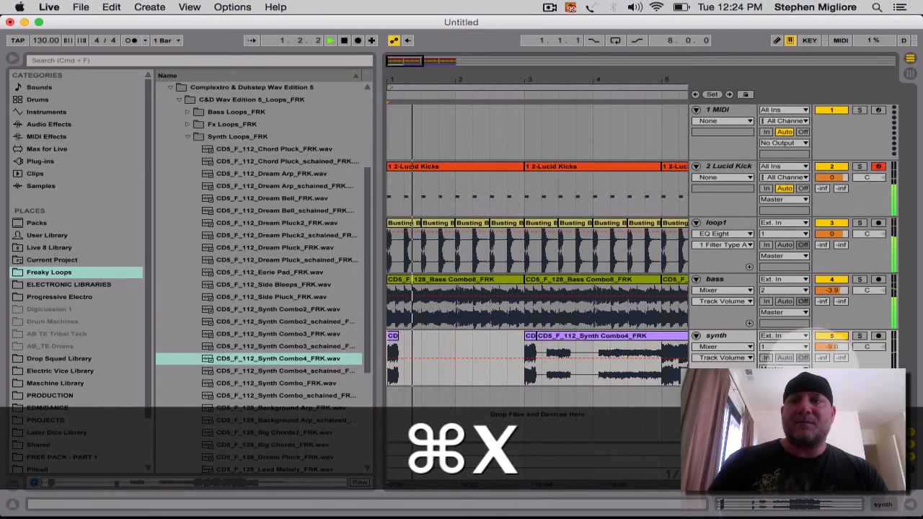
key(space)
click(821, 358)
drag(822, 357, 841, 353)
click(822, 358)
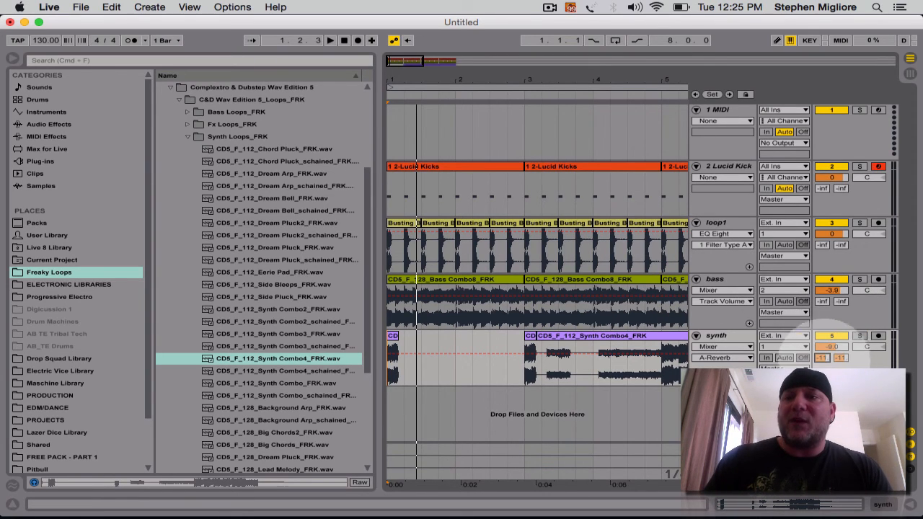
- Play the groove through the synth section and lower the synth track's volume to -10.1 dB
key(space)
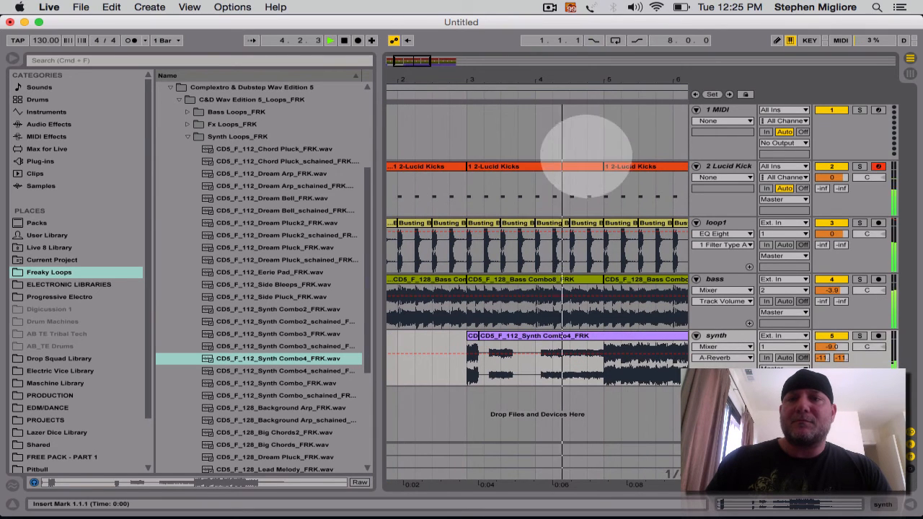
click(603, 363)
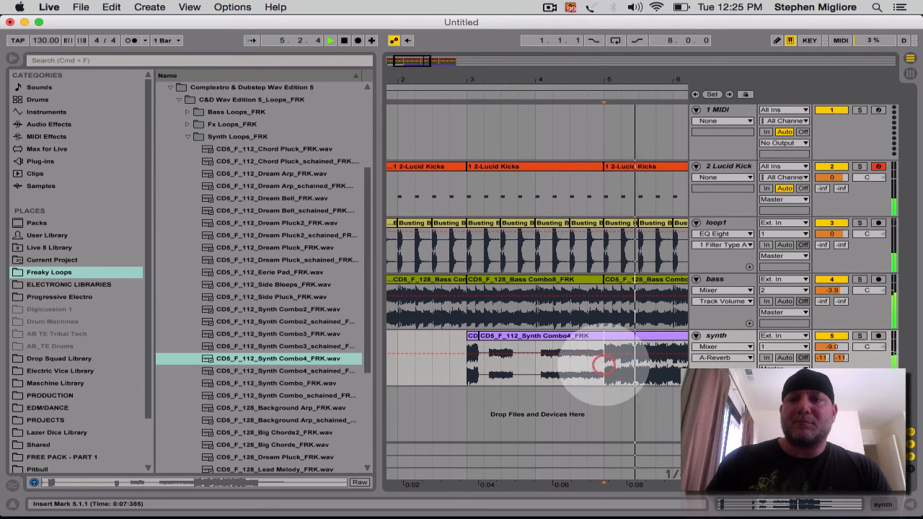
click(831, 335)
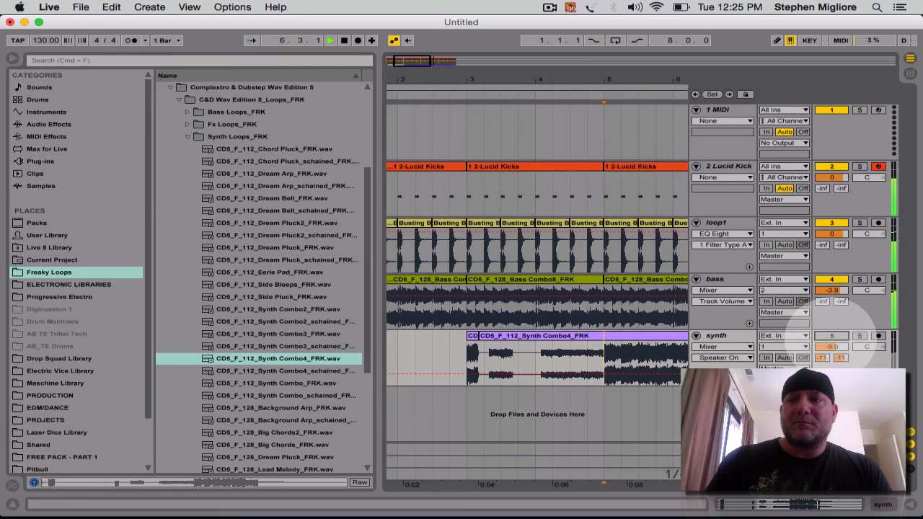
drag(829, 348, 830, 352)
scroll(583, 346, right, 5)
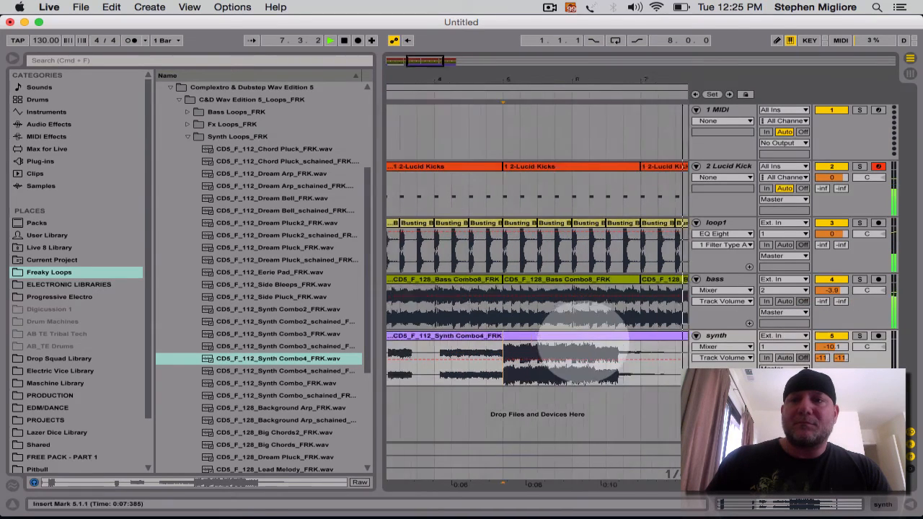
- Stop playback, select the eight-bar loop range from bar 1 to bar 9 and turn on looping
drag(580, 76, 461, 76)
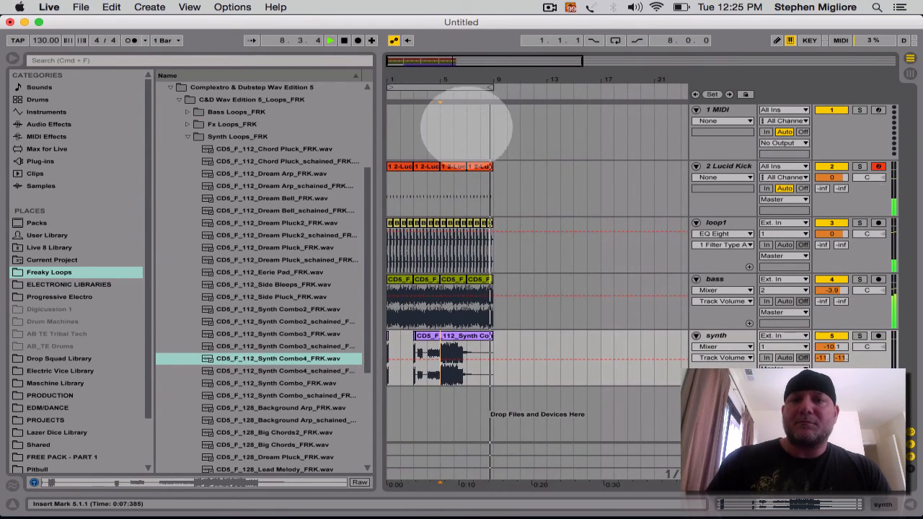
key(space)
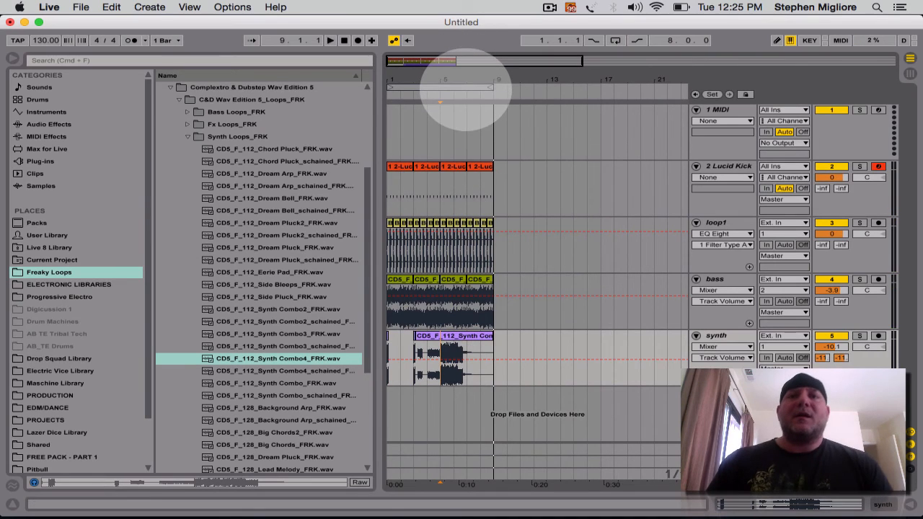
click(465, 88)
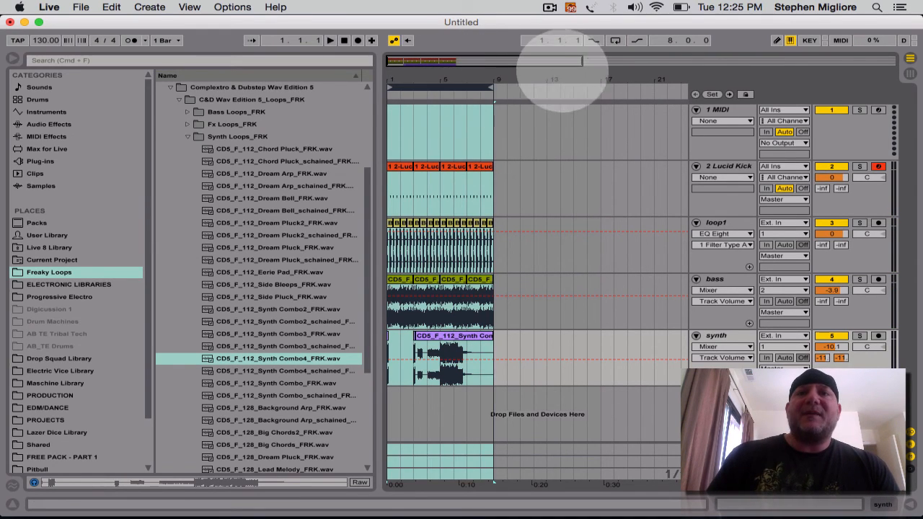
click(615, 41)
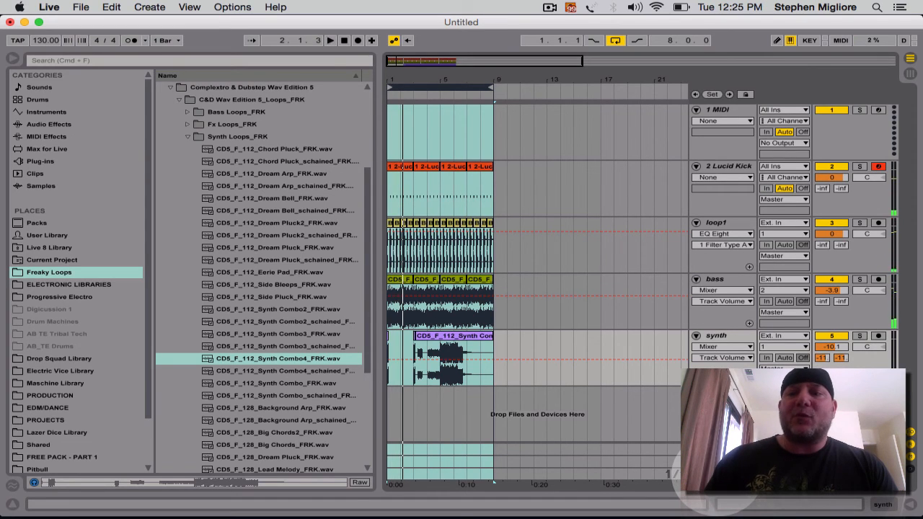
- Show the Master track's device chain and expand the Mixing & Mastering presets of the Audio Effect Rack
click(716, 470)
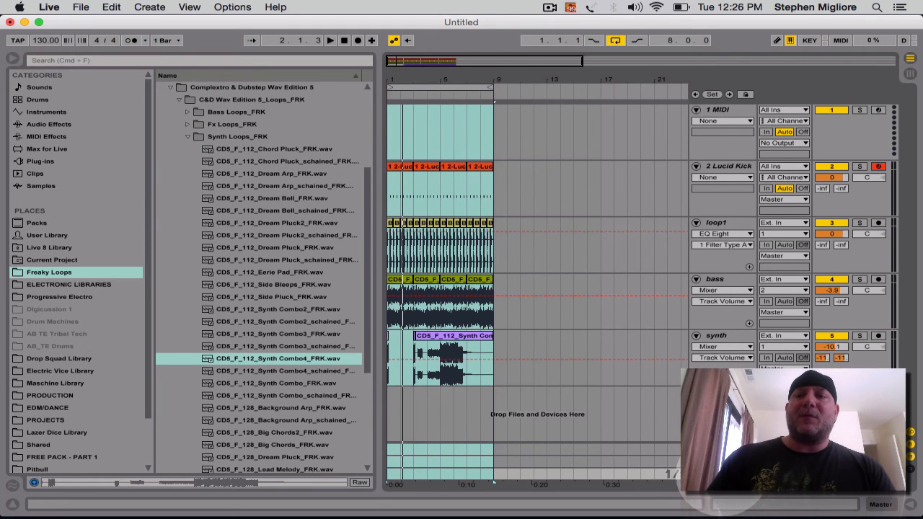
double_click(719, 470)
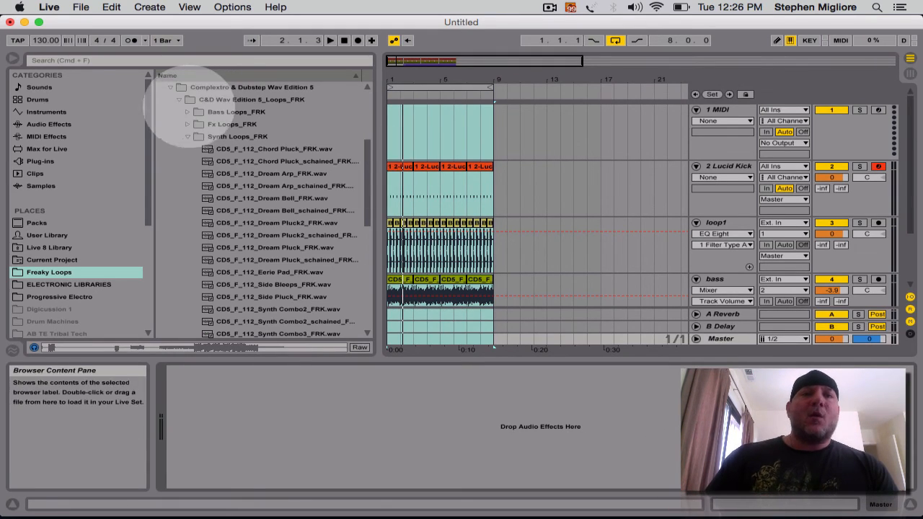
click(51, 124)
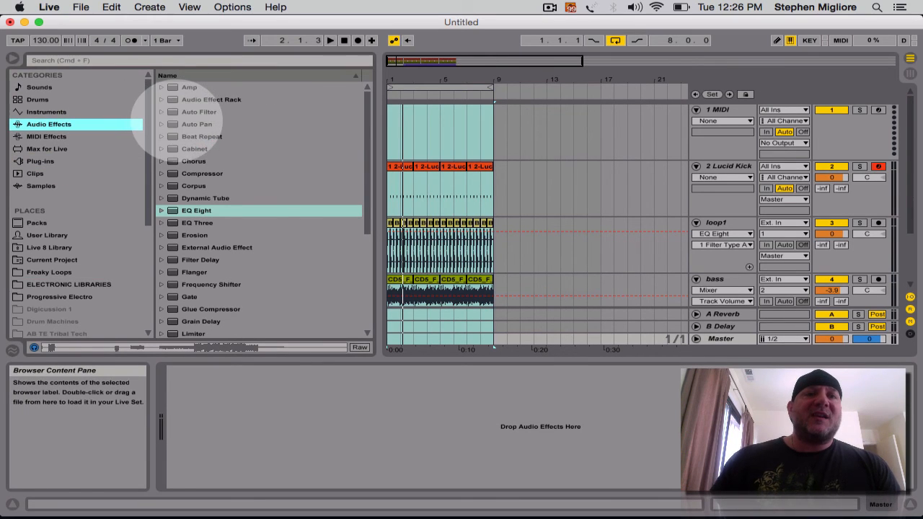
click(168, 99)
click(161, 99)
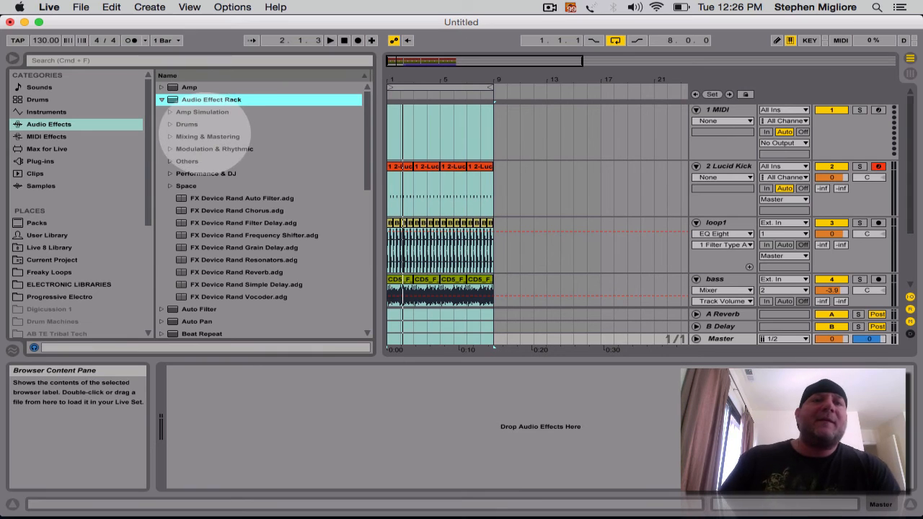
click(195, 137)
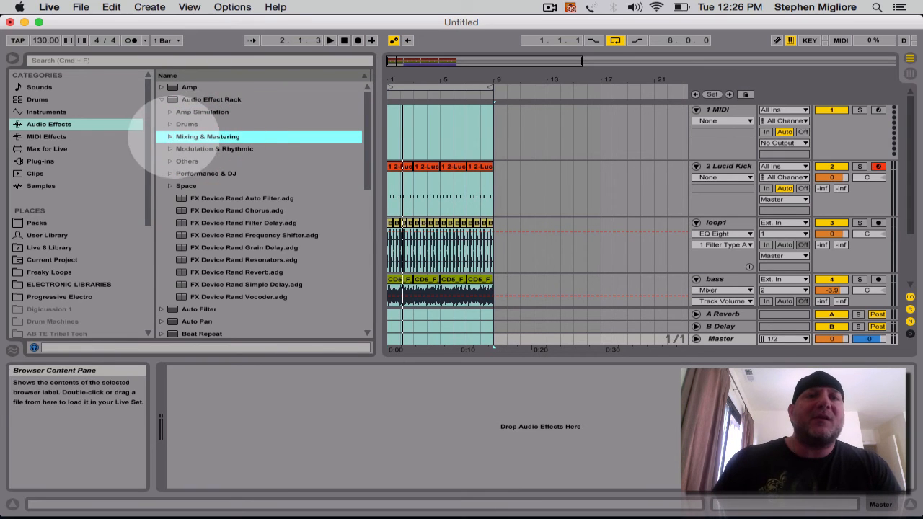
click(170, 136)
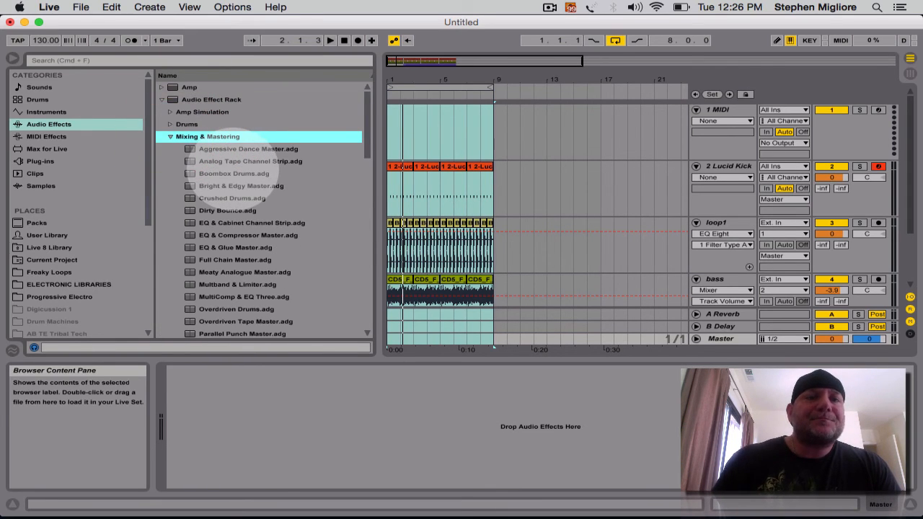
- Load the Punchy Dance Master.adg rack onto the Master track
scroll(216, 166, down, 4)
scroll(220, 165, down, 4)
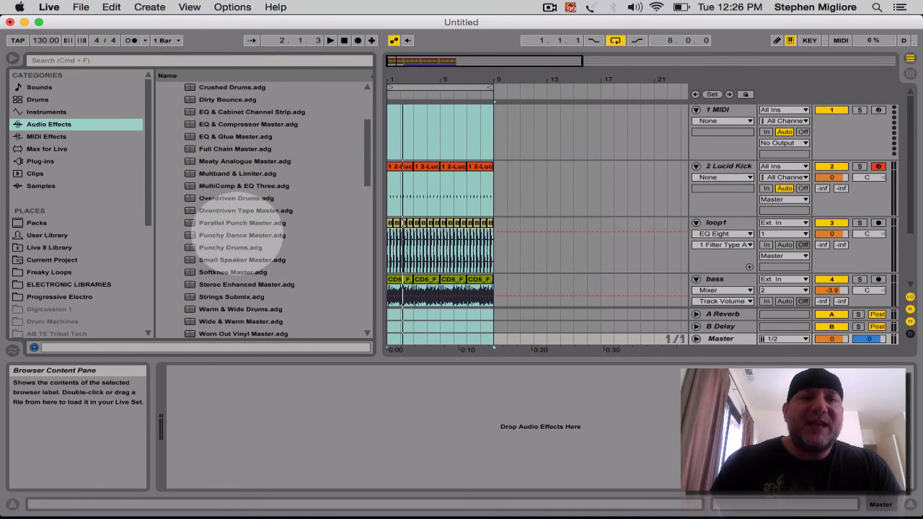
click(238, 235)
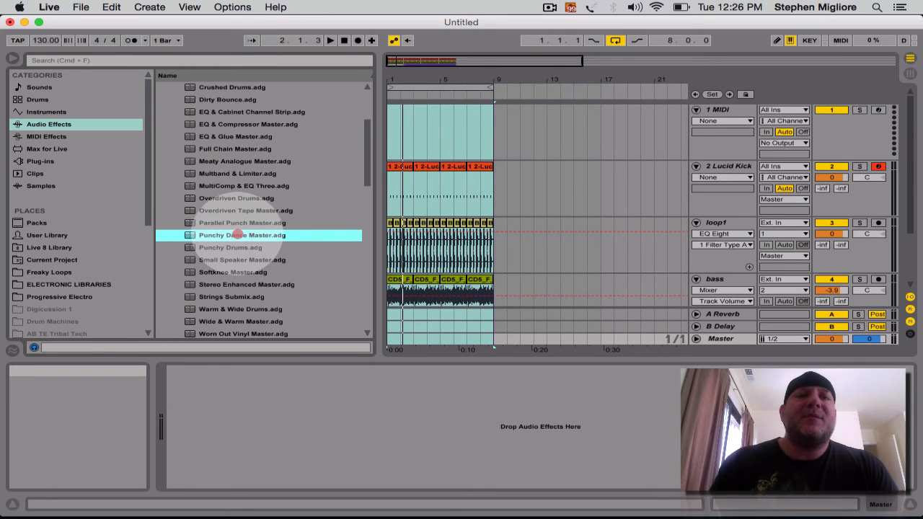
drag(238, 235, 424, 423)
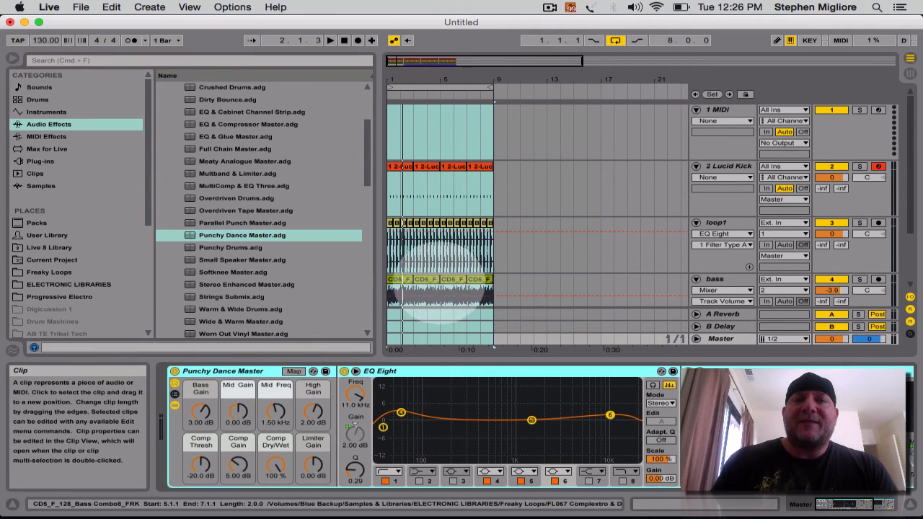
- Insert a Utility effect at the start of the Master track's device chain, before the Punchy Dance Master rack
scroll(253, 266, down, 10)
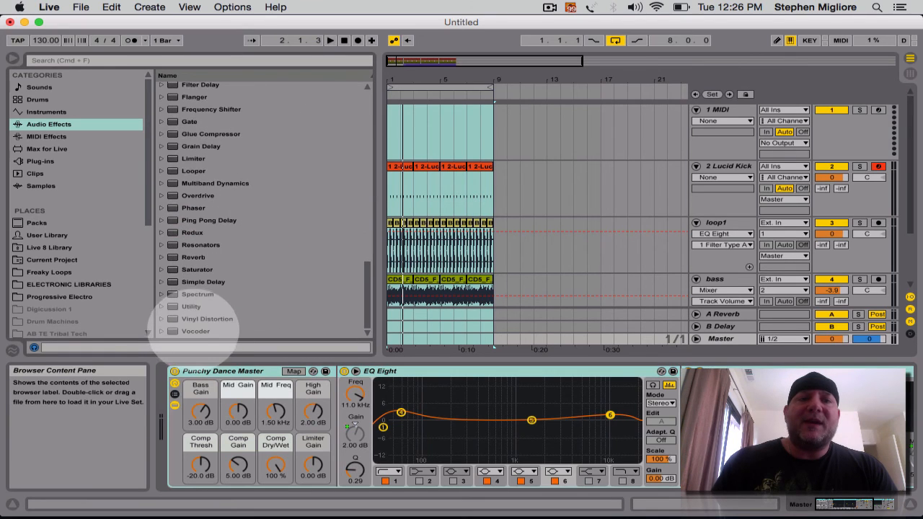
click(191, 307)
mouse_move(192, 306)
mouse_down()
mouse_move(209, 317)
mouse_move(168, 408)
mouse_up()
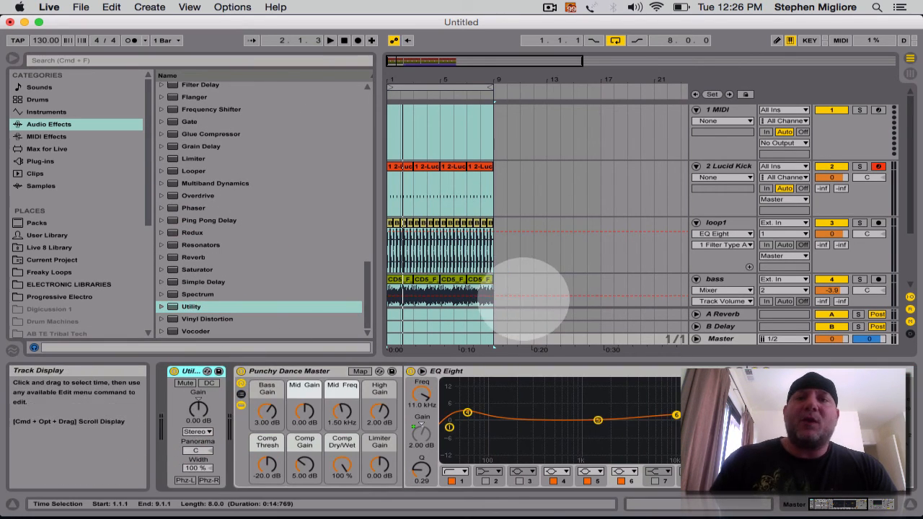
click(721, 338)
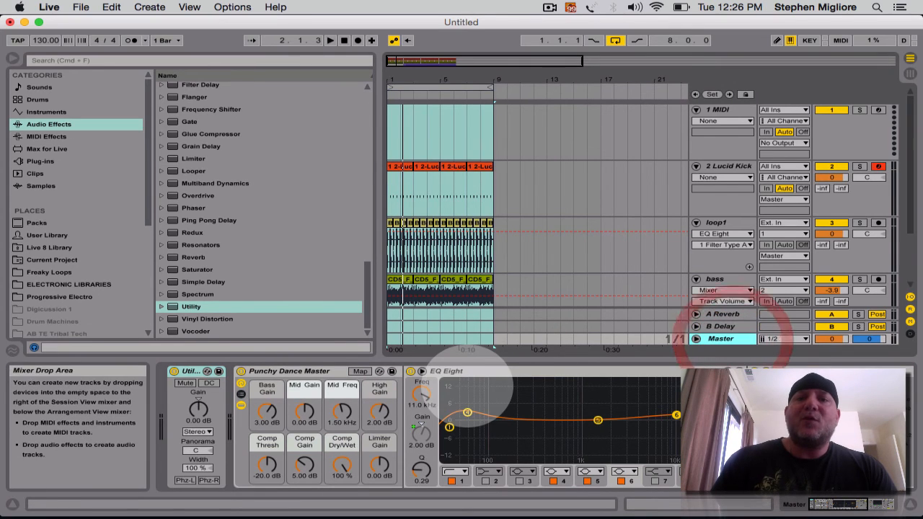
scroll(526, 268, down, 3)
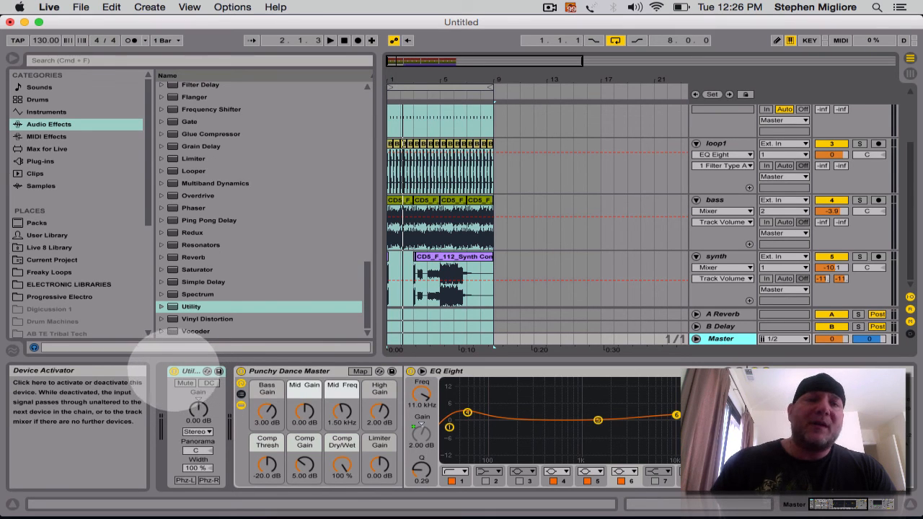
- Play the groove with the Master's Utility bypassed, re-enable the Utility and lower its gain to -2.78 dB
click(174, 371)
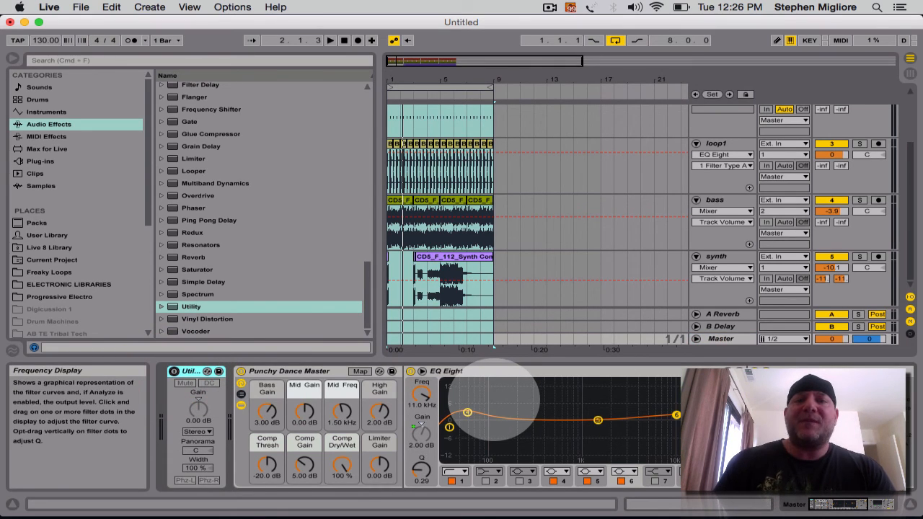
key(space)
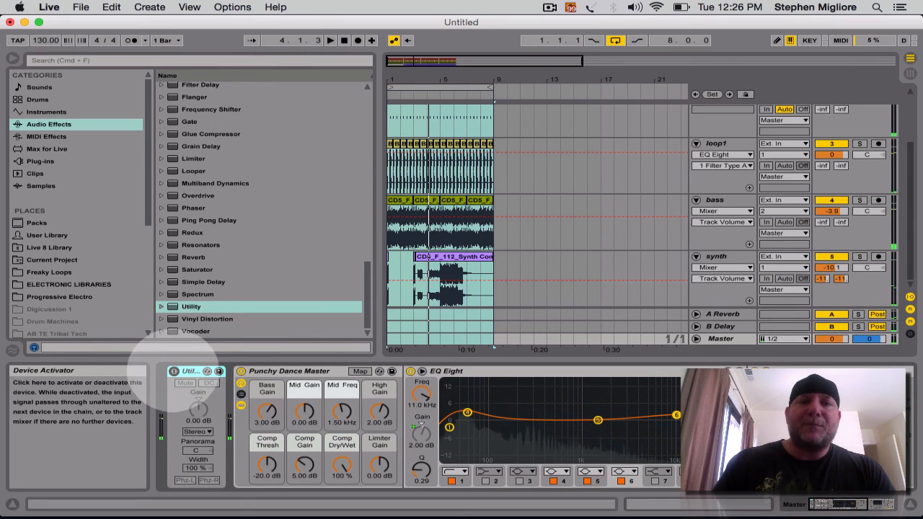
click(173, 372)
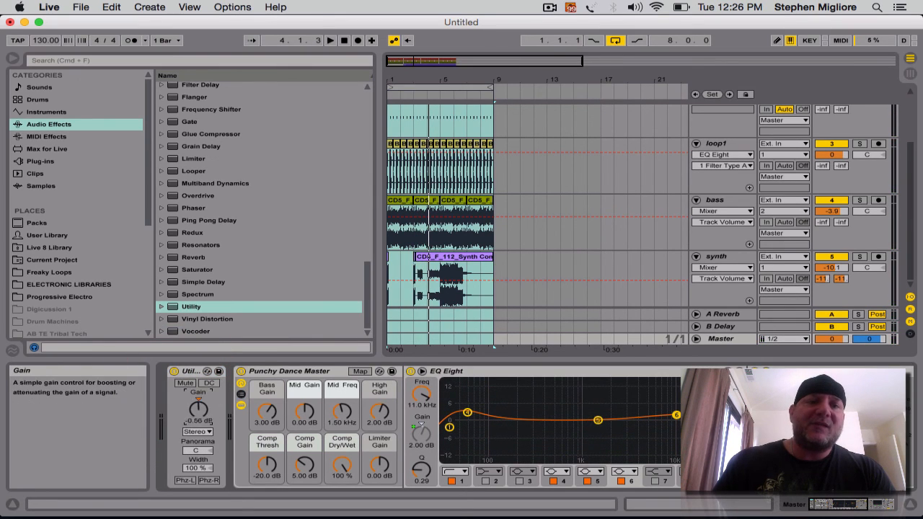
drag(198, 410, 198, 414)
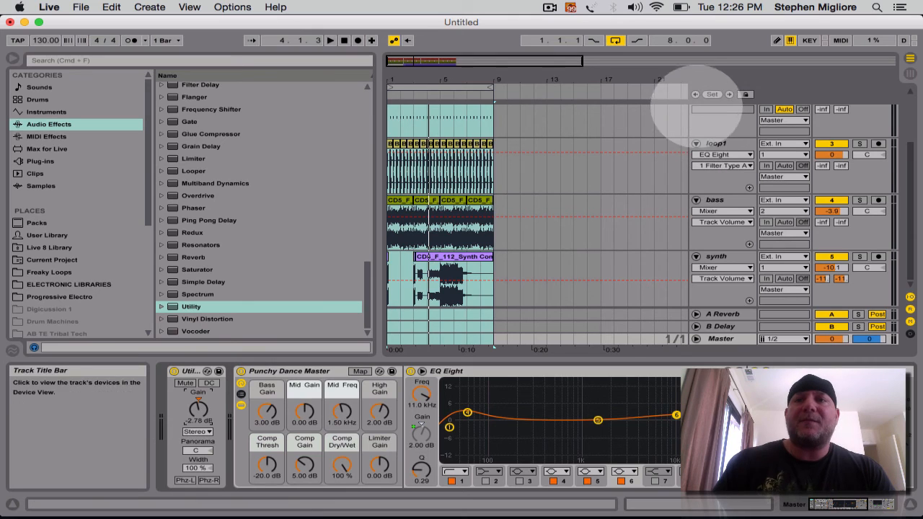
- Play the loop to check the Master level through the Utility and the Punchy Dance Master rack
click(695, 94)
key(space)
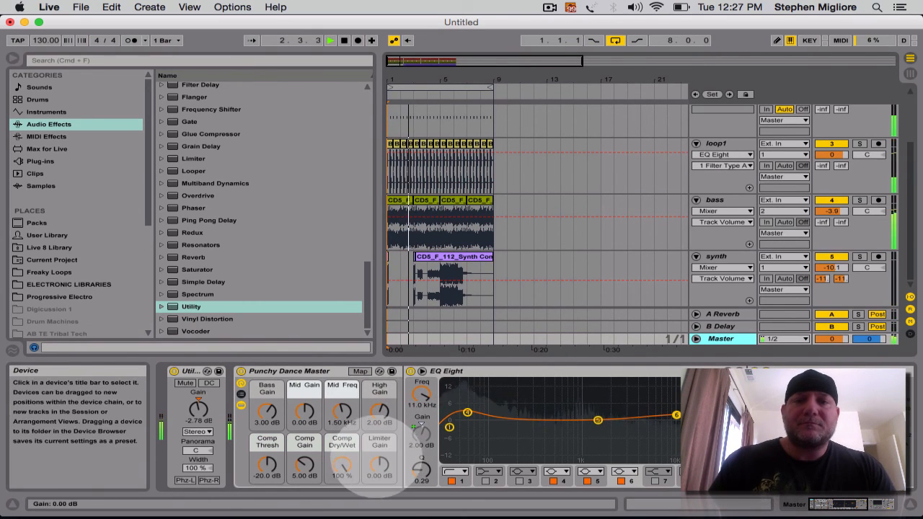
key(Delete)
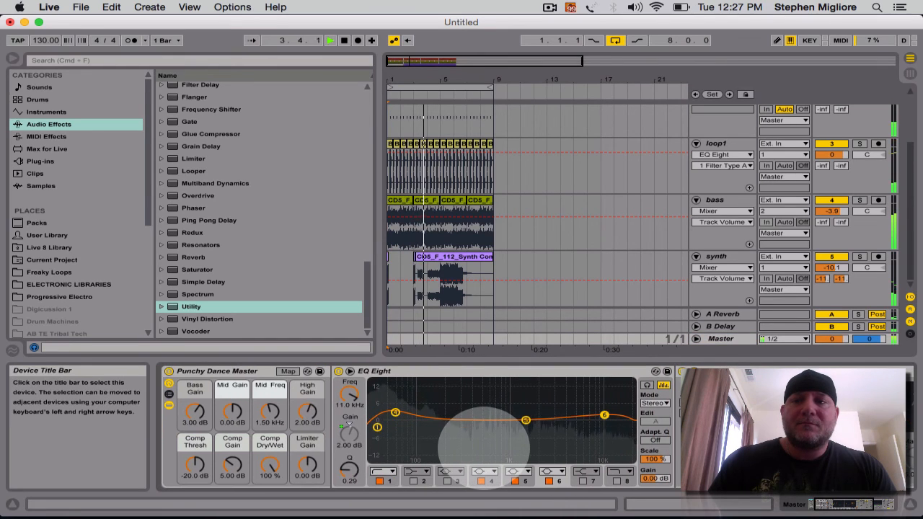
scroll(484, 449, left, 2)
key(space)
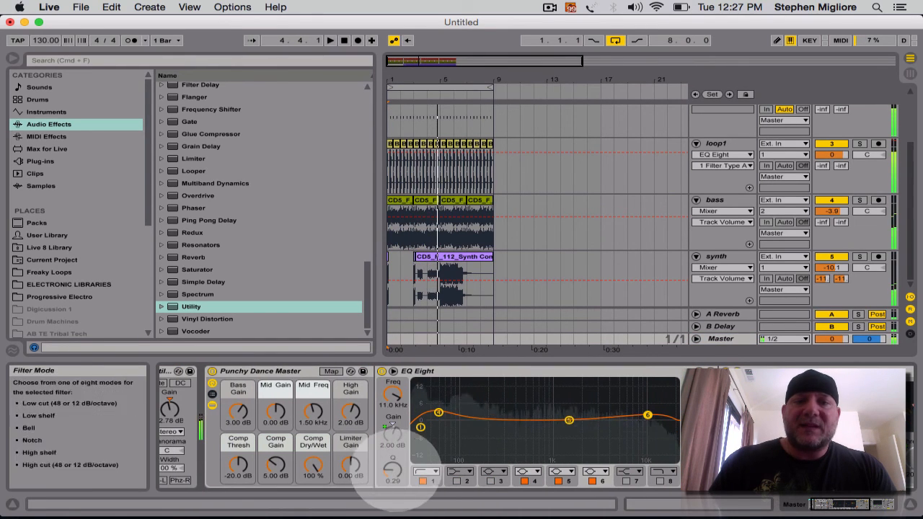
- Raise the Punchy Dance Master rack's Limiter Gain to 1.18 dB and check the chain during playback
click(351, 465)
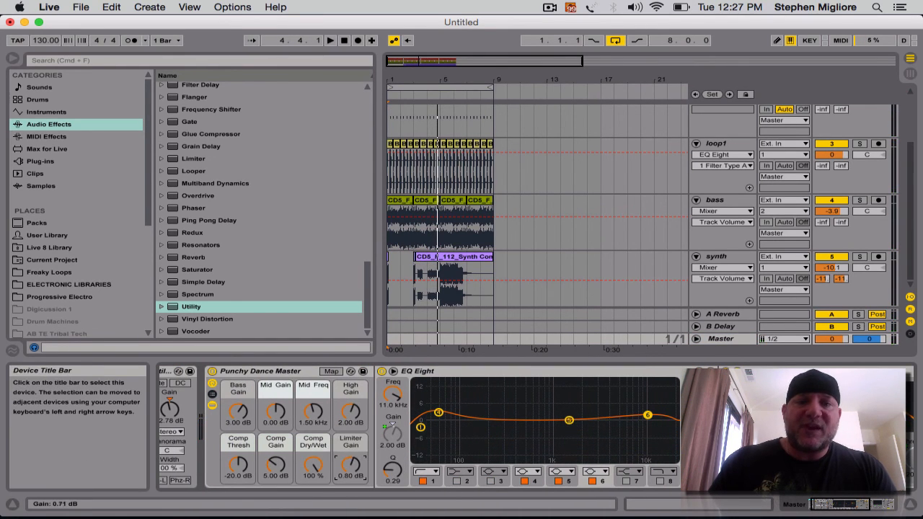
key(space)
drag(351, 465, 351, 461)
scroll(476, 448, right, 3)
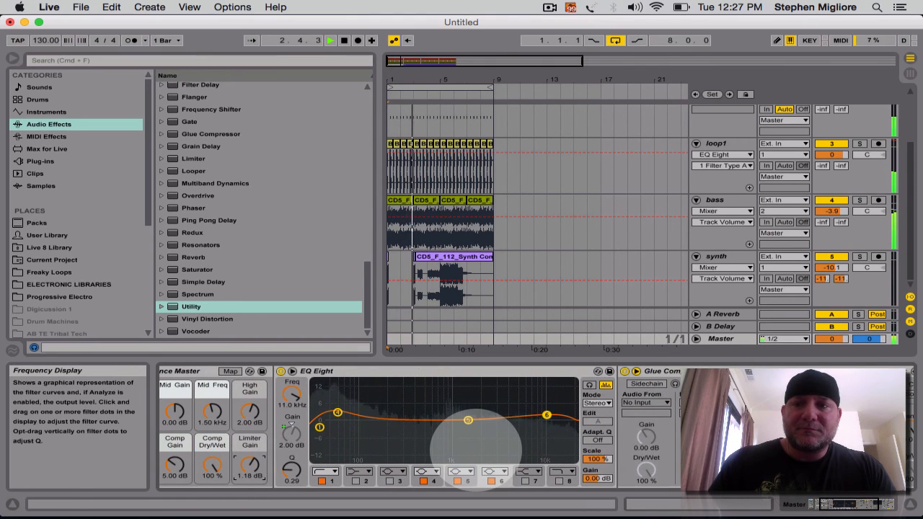
key(space)
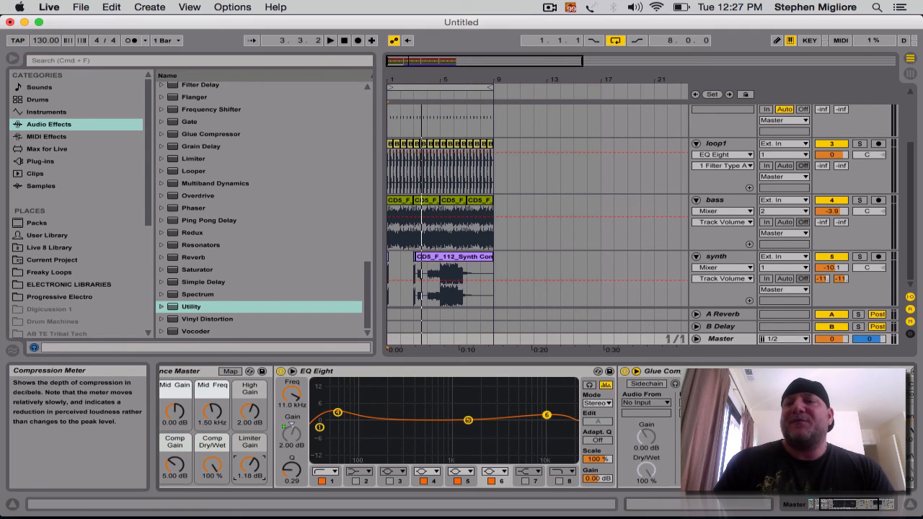
key(space)
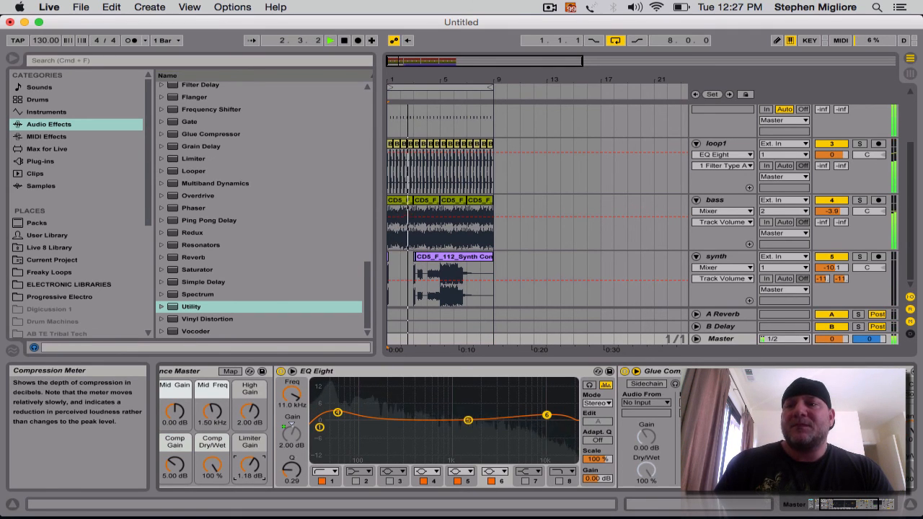
key(space)
scroll(505, 447, left, 5)
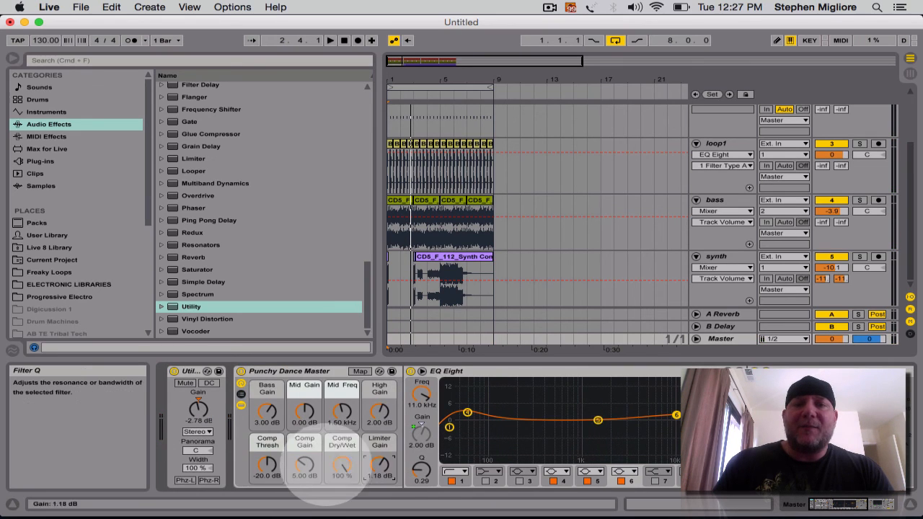
- Raise the rack's Comp Thresh to -17.0 dB, check the Glue Compressor during playback, and raise the threshold further to -15.7 dB
click(267, 465)
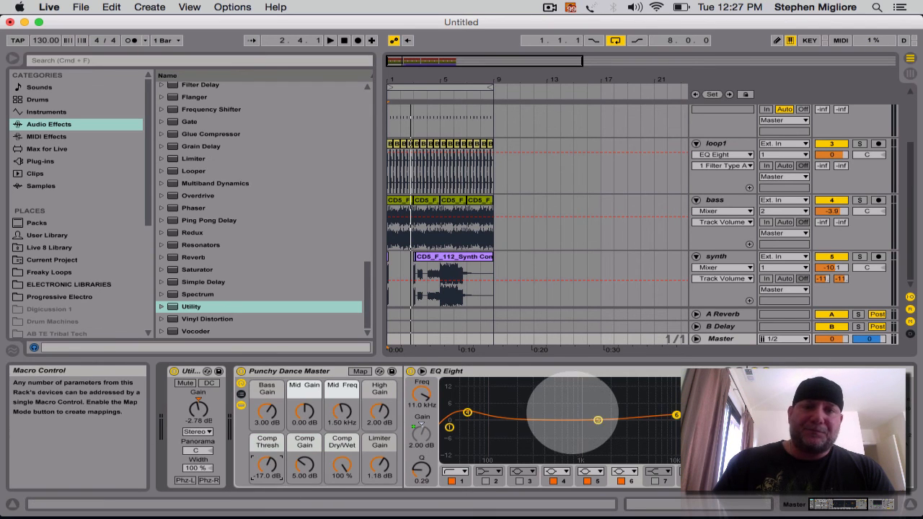
key(space)
scroll(573, 412, right, 5)
right_click(572, 413)
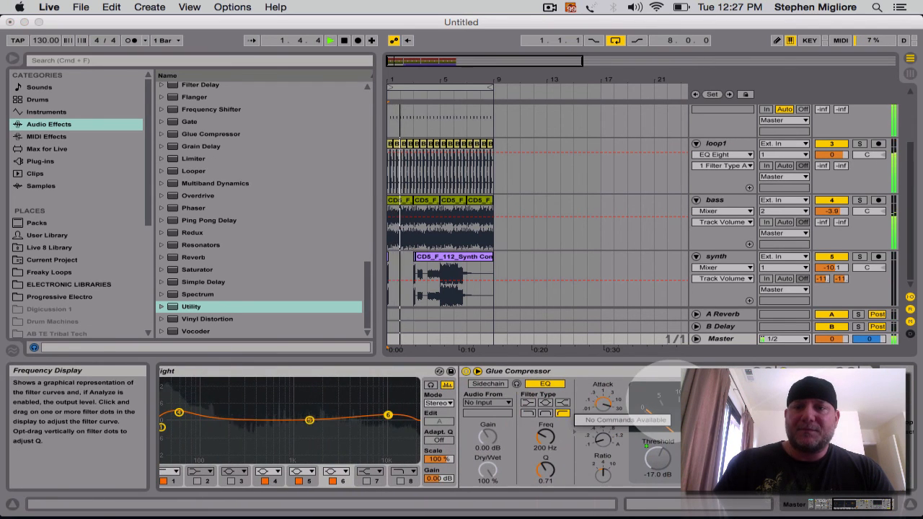
click(589, 372)
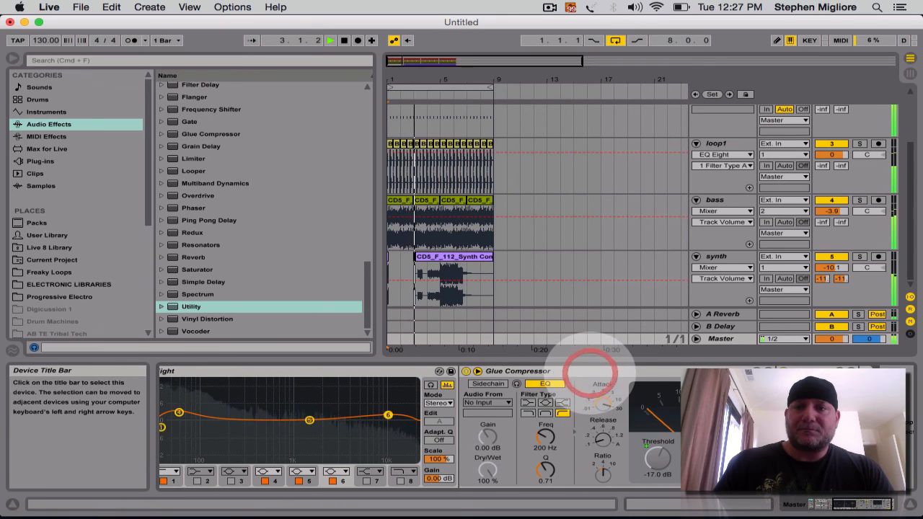
scroll(585, 404, left, 5)
key(space)
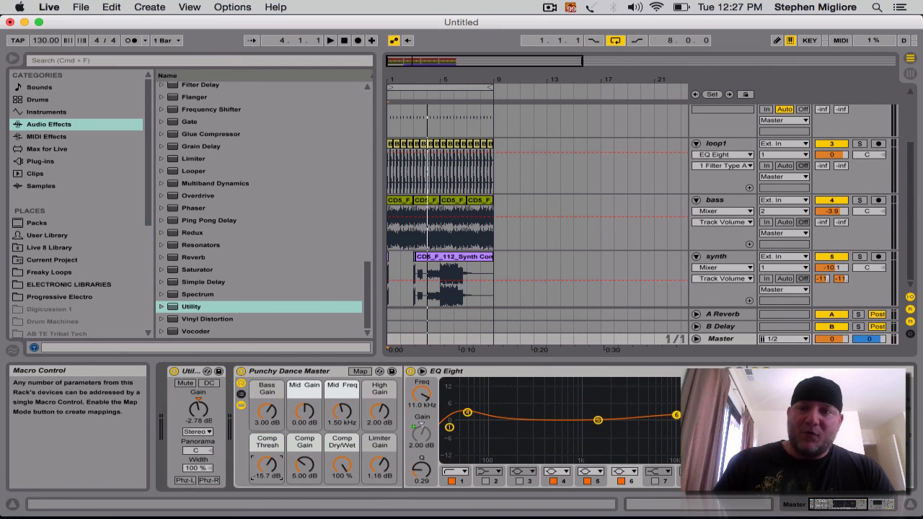
- Fine-tune the rack's Limiter Gain around 1.09 dB during playback, check the Limiter and stop the groove
scroll(634, 414, right, 6)
key(space)
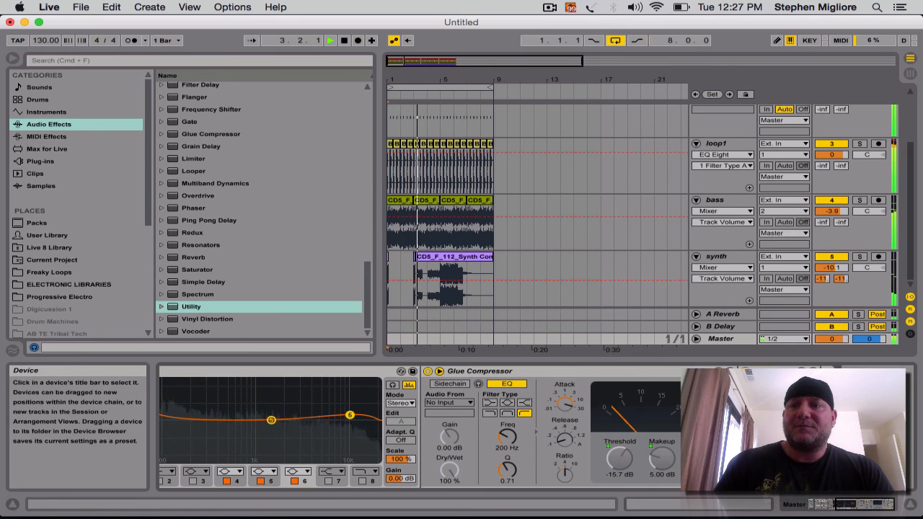
click(762, 431)
scroll(598, 404, left, 10)
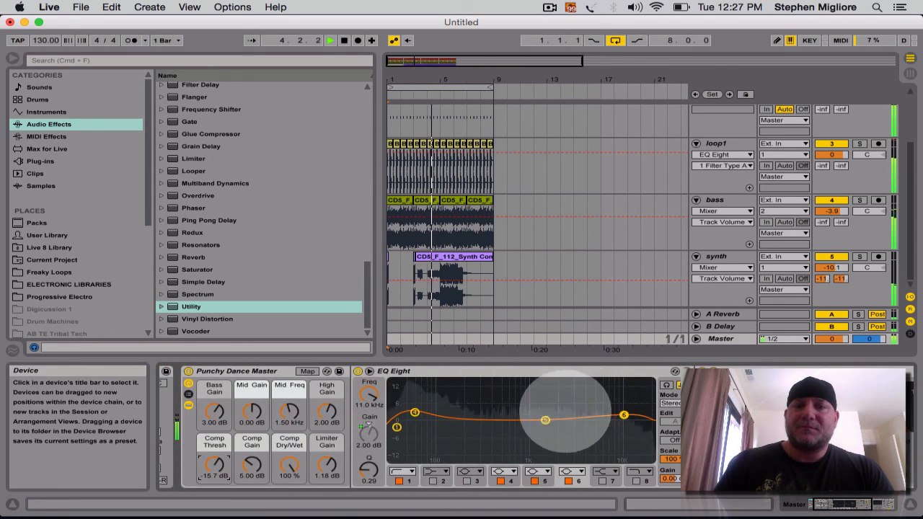
drag(326, 467, 326, 476)
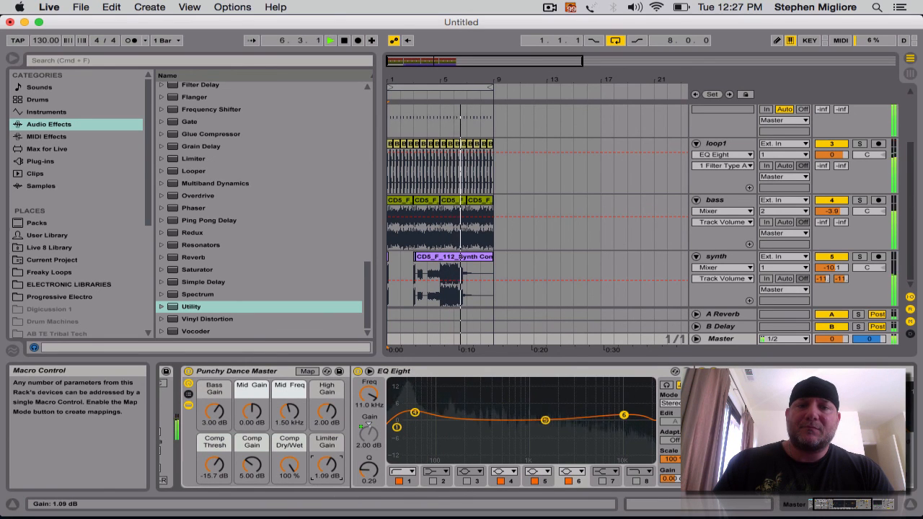
drag(327, 467, 327, 463)
scroll(325, 432, right, 8)
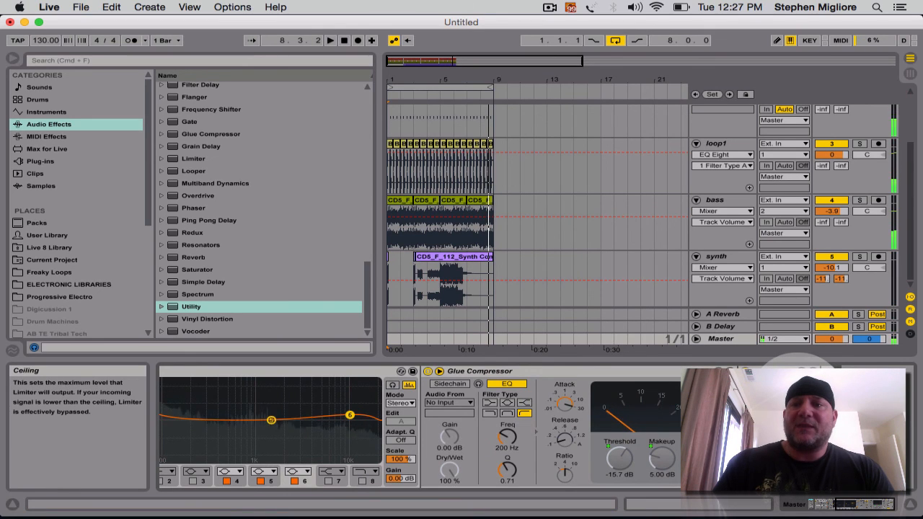
key(space)
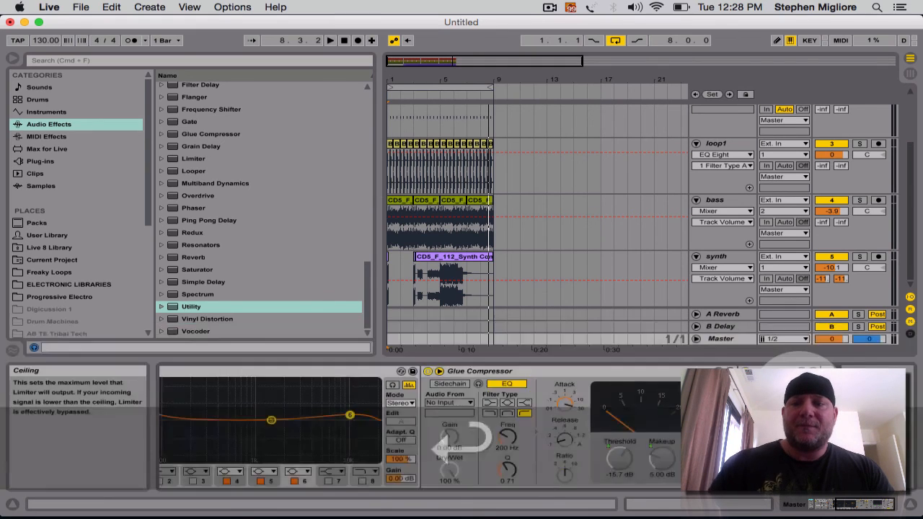
- Play the finished loop from the start with the full mastering chain active
key(Return)
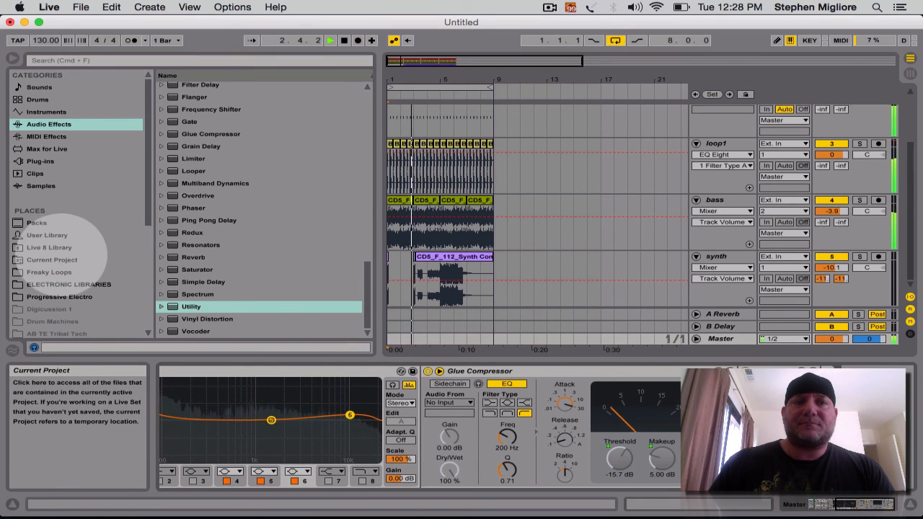
key(XF86AudioRaiseVolume)
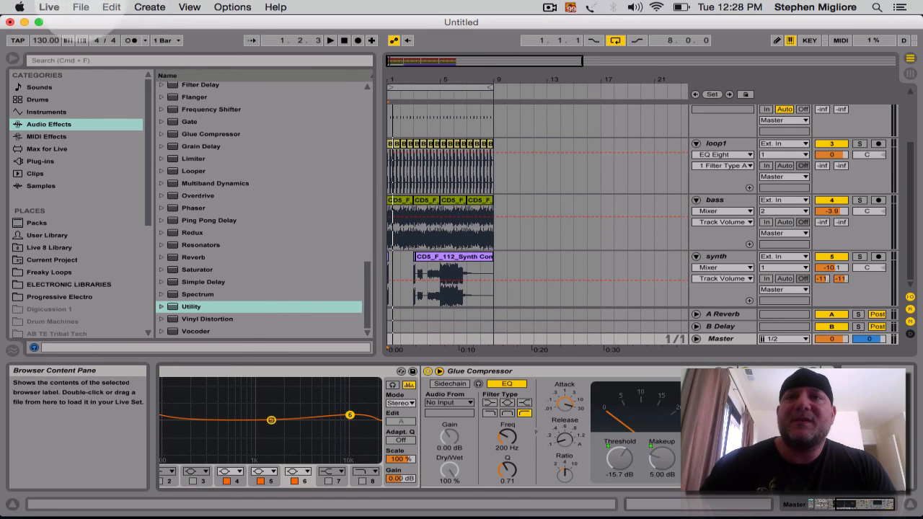
click(549, 7)
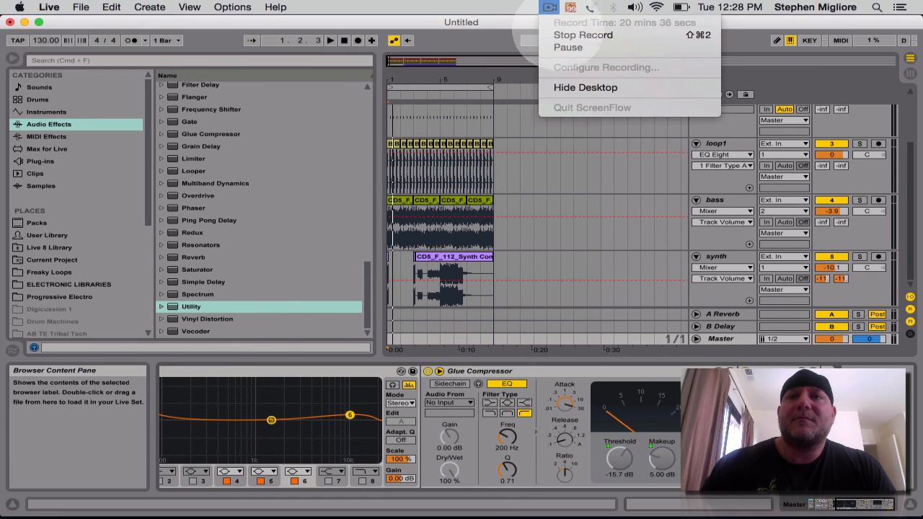